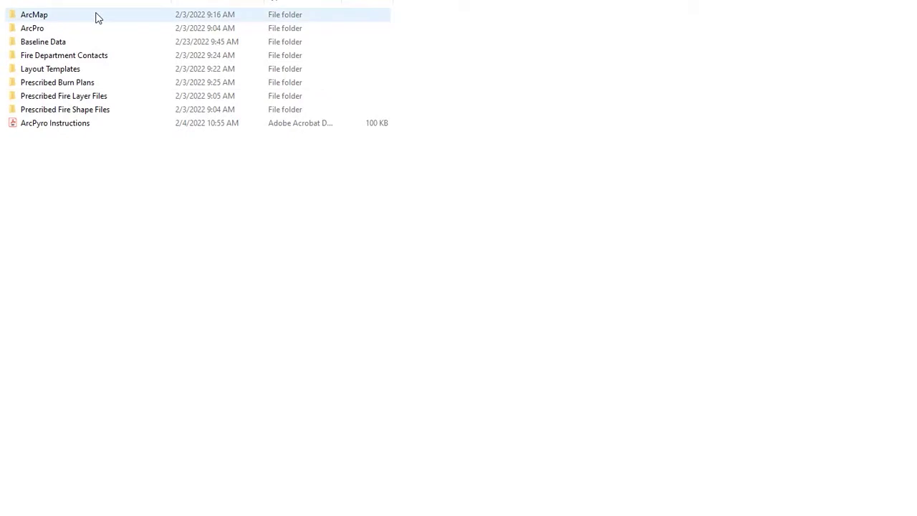
- Open the Standalone project file from the Standalone folder inside the ArcPro folder
mouse_move(100, 20)
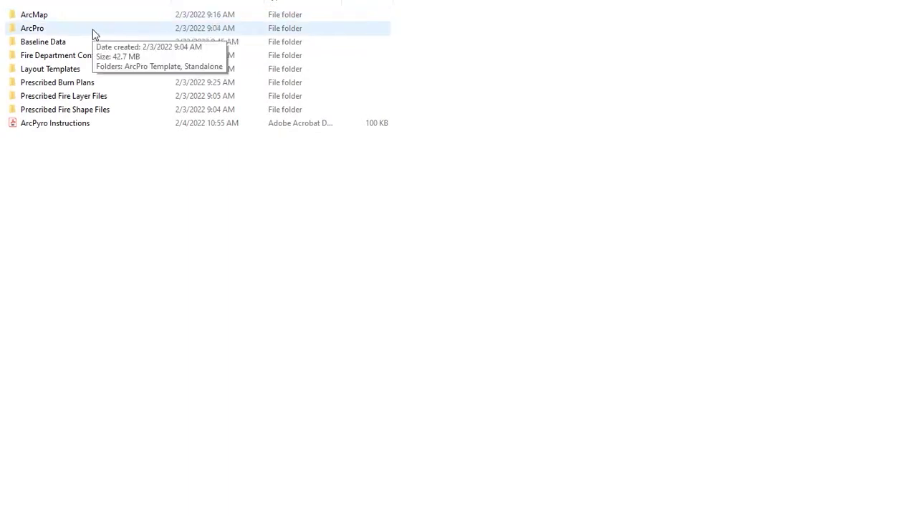
mouse_move(113, 45)
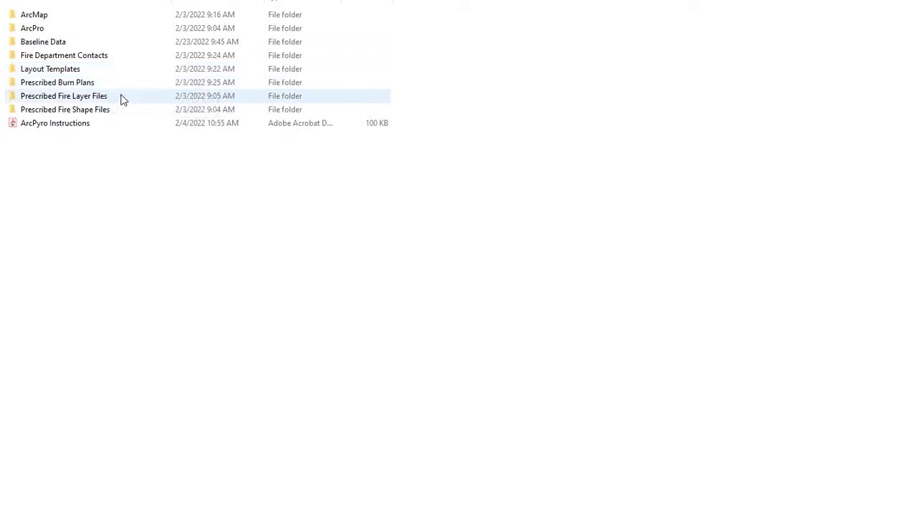
double_click(70, 30)
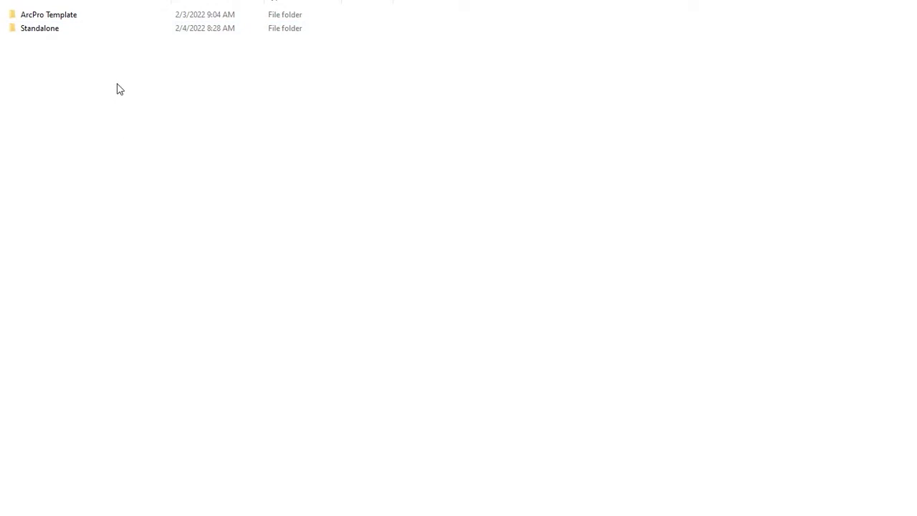
double_click(100, 34)
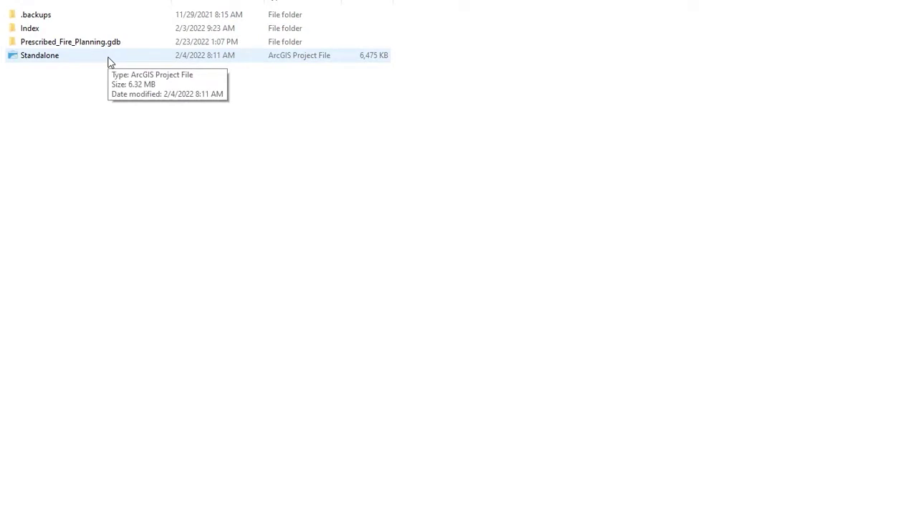
double_click(109, 58)
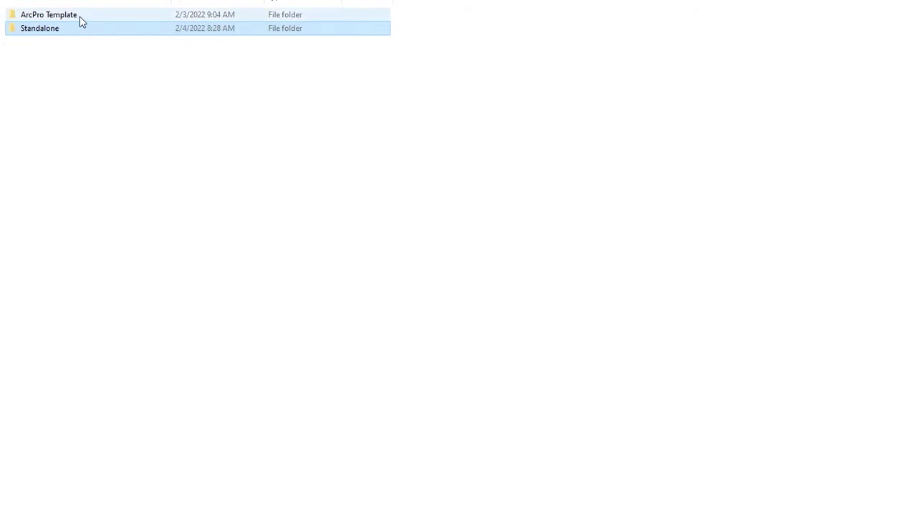
- Look in the ArcPro Template folder and open its ArcPro Template project file
mouse_move(79, 16)
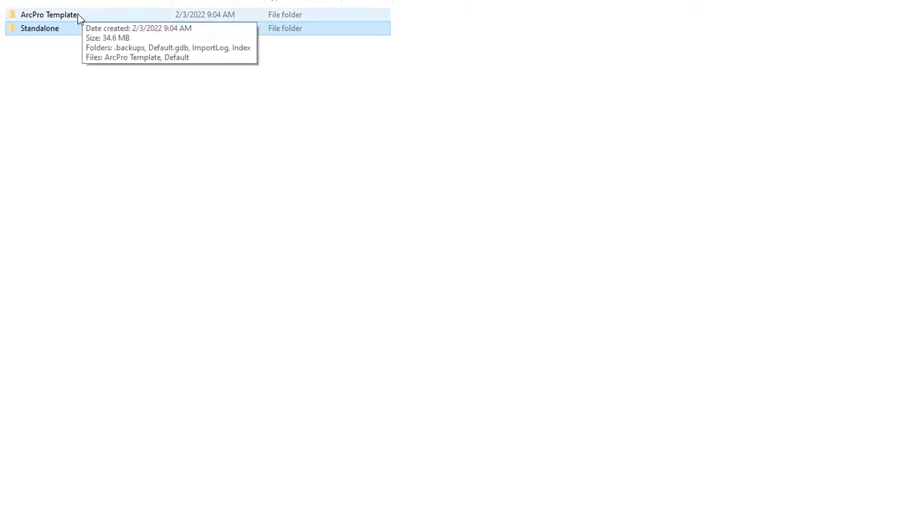
double_click(79, 16)
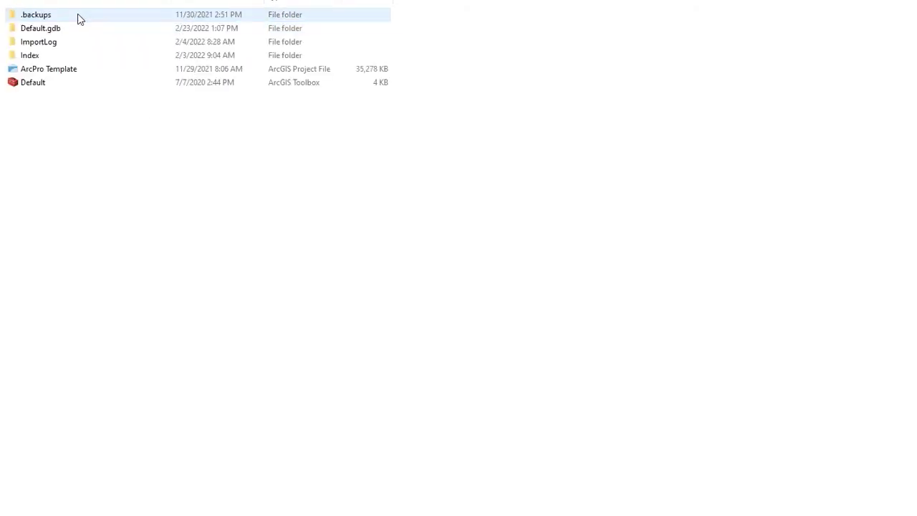
double_click(66, 71)
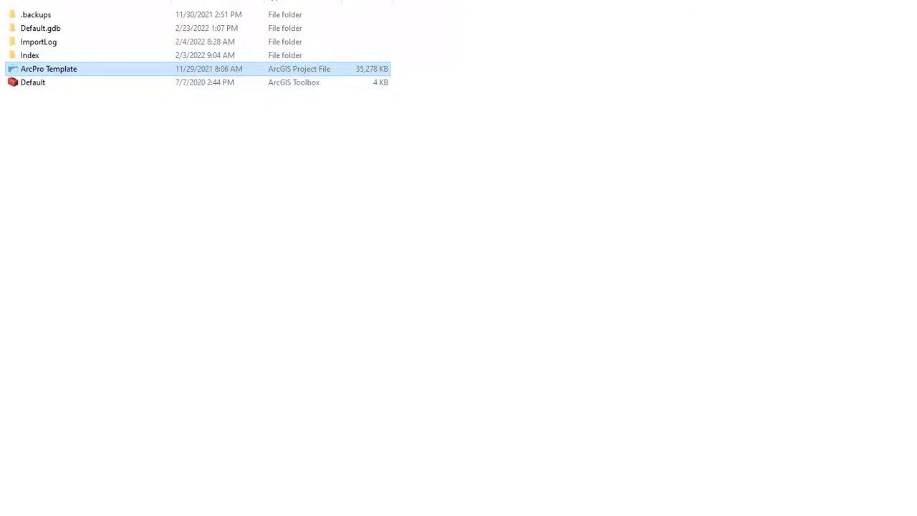
- Copy the Prescribed Fire Shape Files folder into the Landowner Name folder under Prescribed Burn Plans
key("alt+Up")
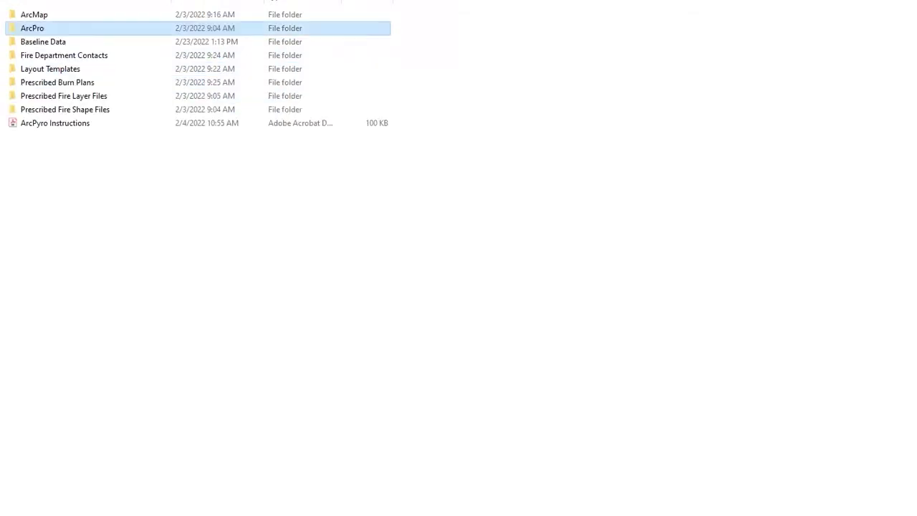
right_click(109, 116)
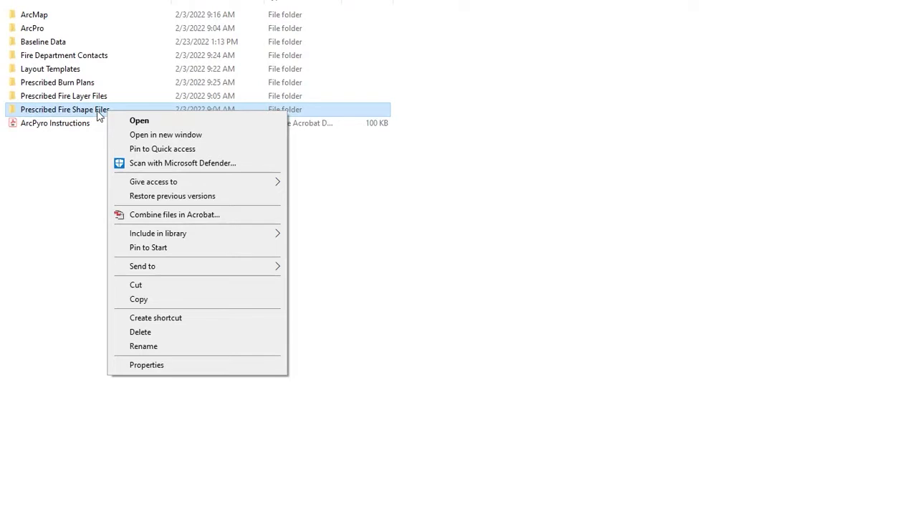
left_click(161, 301)
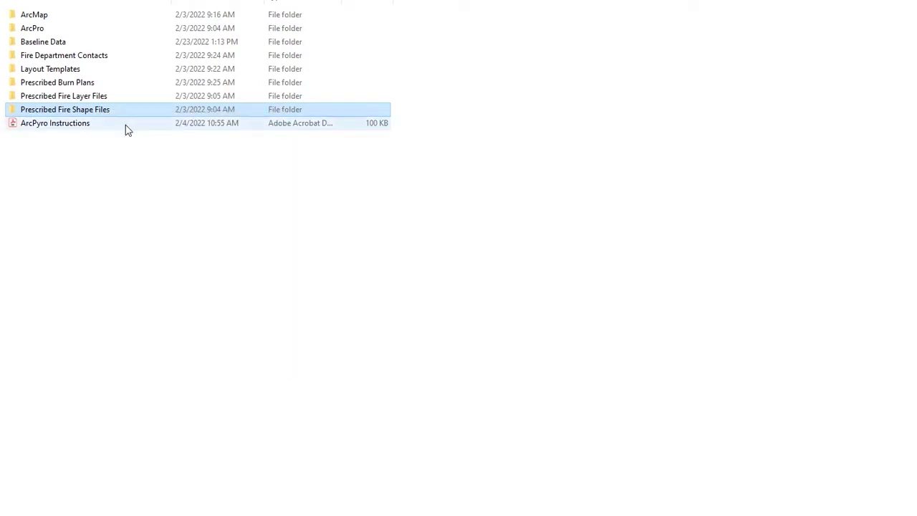
double_click(102, 86)
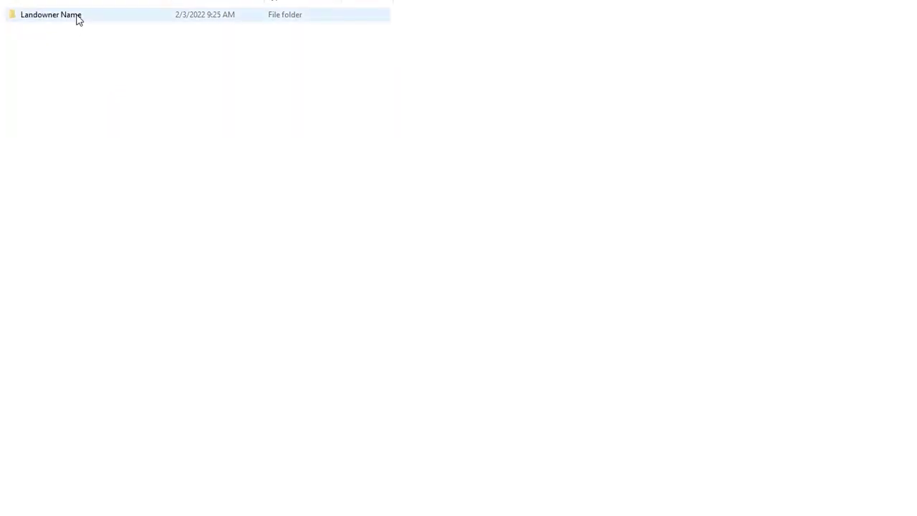
left_click(73, 21)
double_click(73, 22)
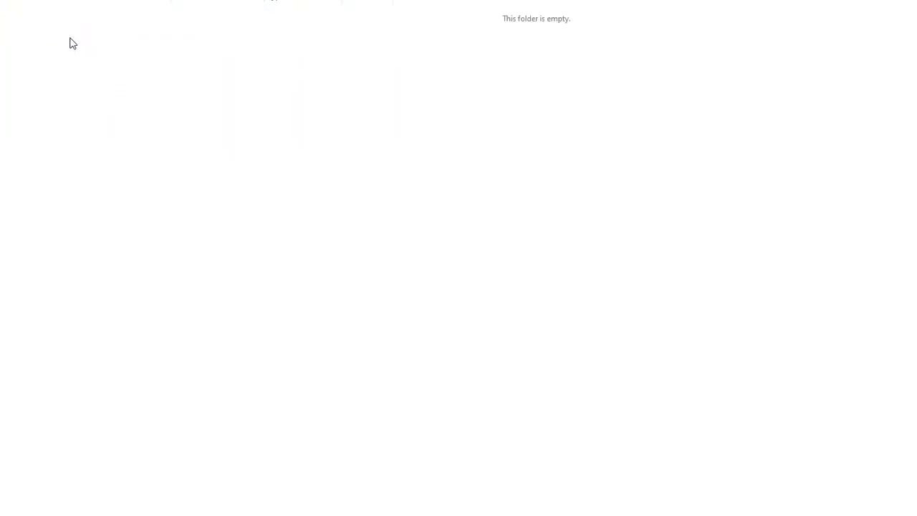
right_click(70, 43)
left_click(115, 129)
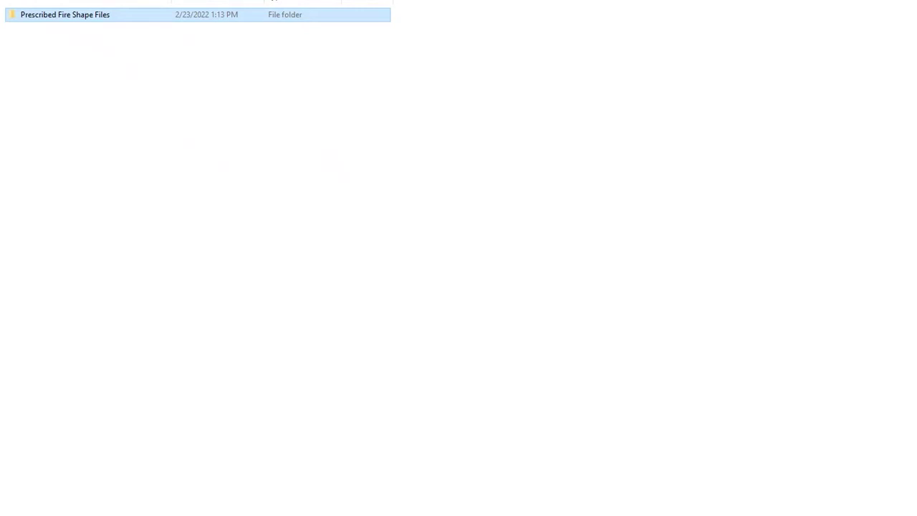
- Return to the main folder and open the ArcPro Template project from ArcPro's ArcPro Template folder
key("alt+Up")
key("alt+Up")
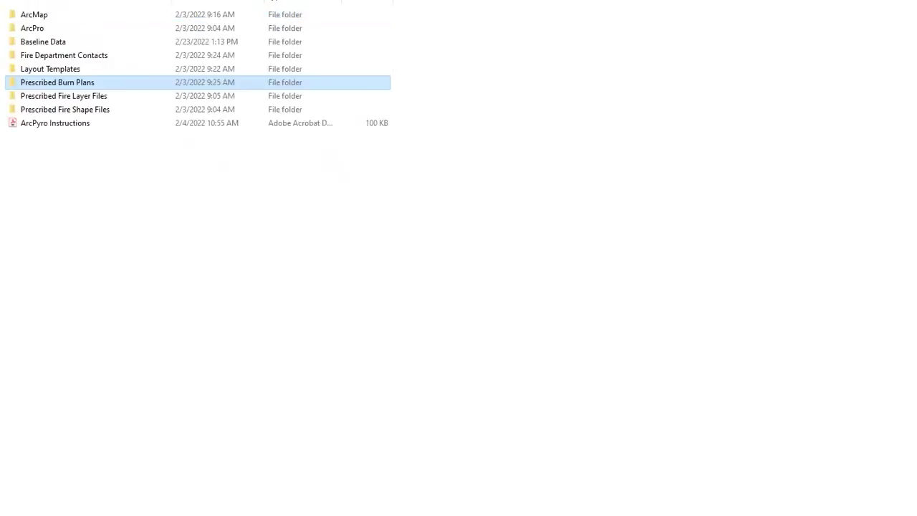
double_click(52, 29)
double_click(65, 16)
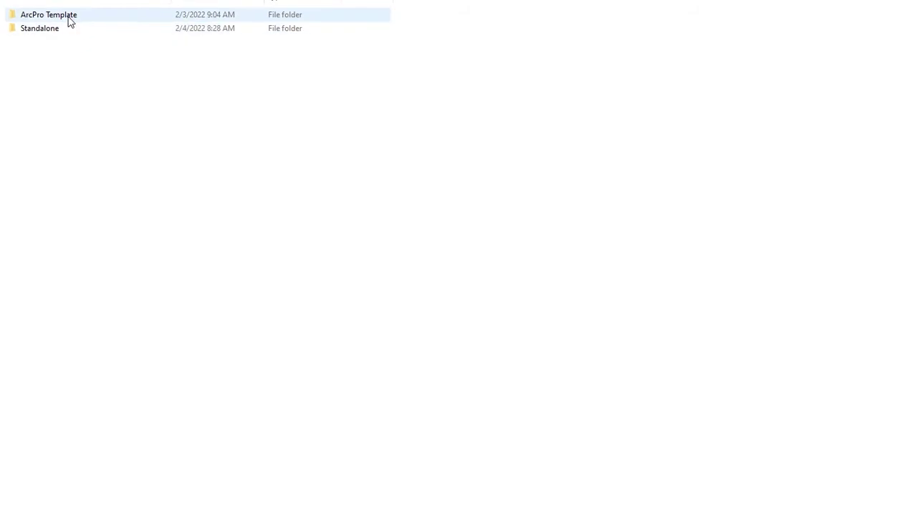
double_click(57, 71)
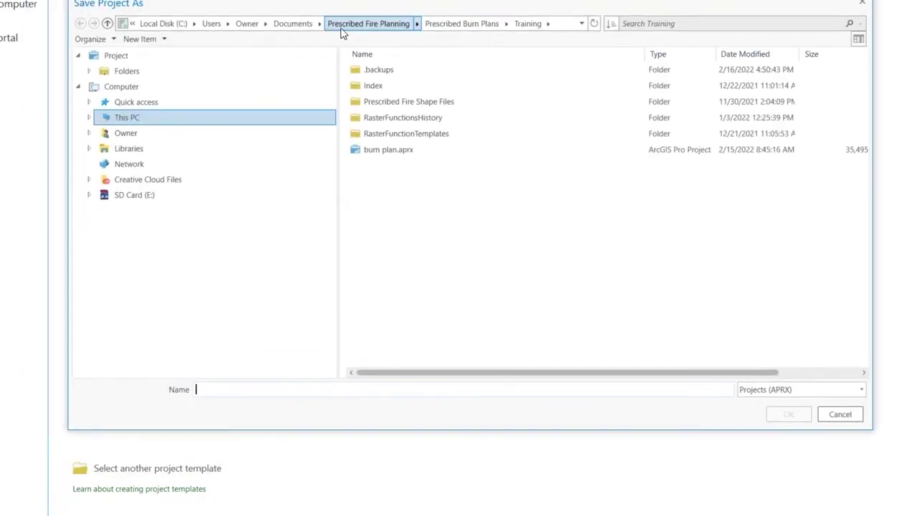
- Set the project's save location to Documents, ArcPyro, Prescribed Burn Plans, Landowner Name
left_click(301, 24)
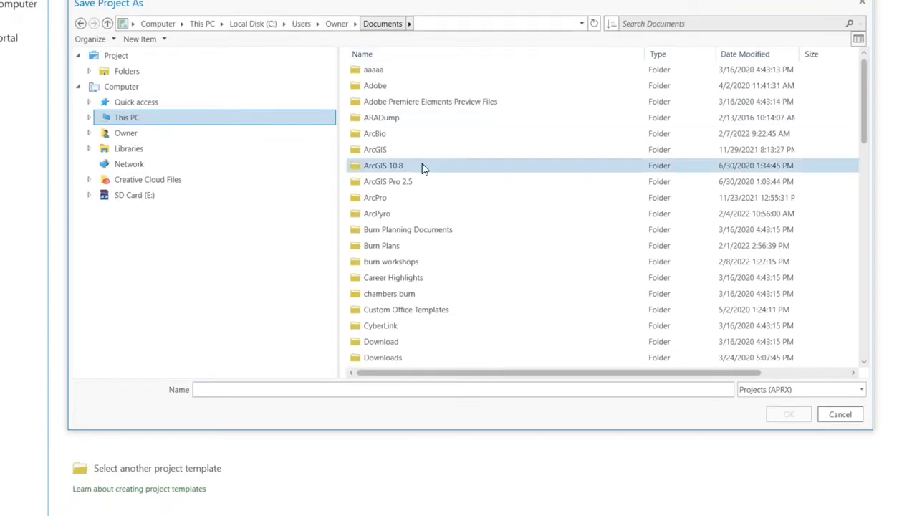
double_click(396, 219)
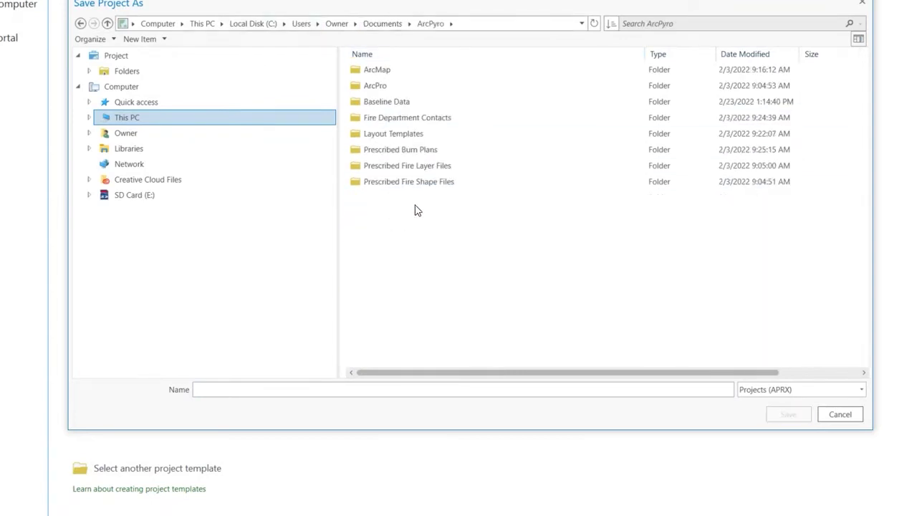
double_click(450, 149)
double_click(413, 76)
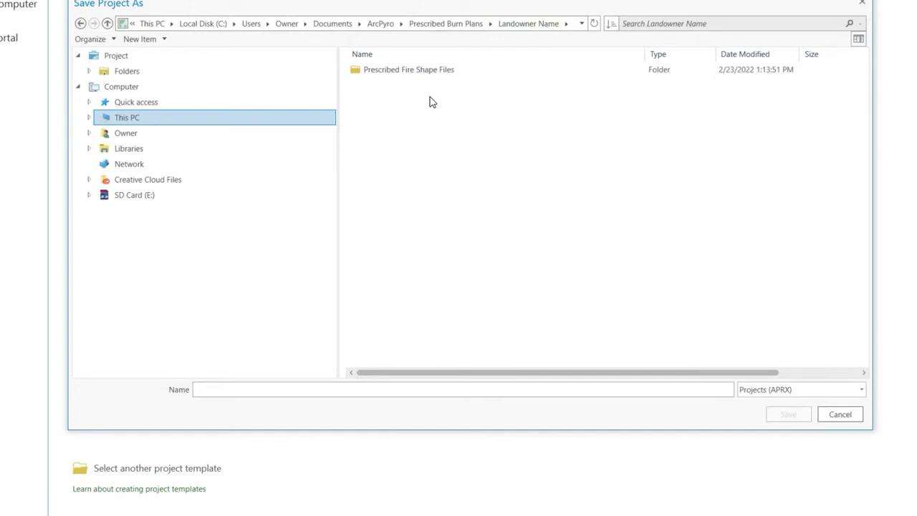
- Name the project Landowner and save it in the Landowner Name folder
left_click(328, 390)
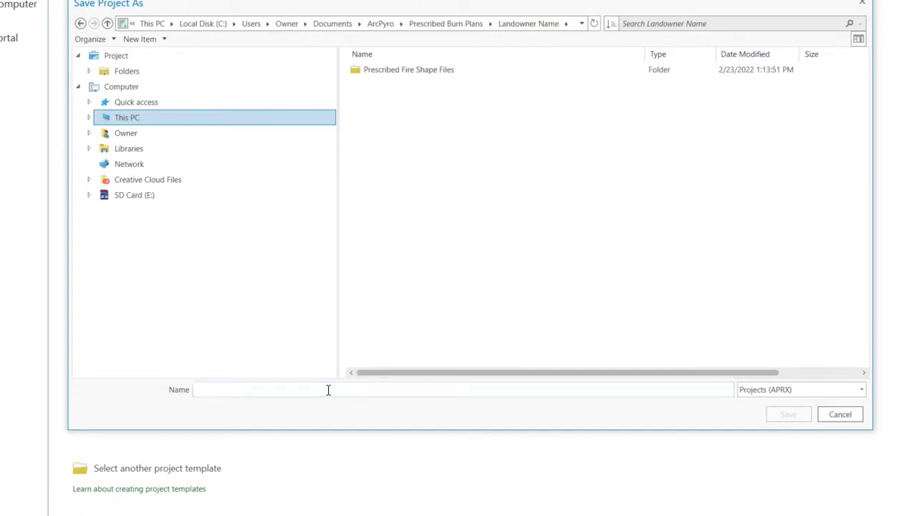
type("Landonwner")
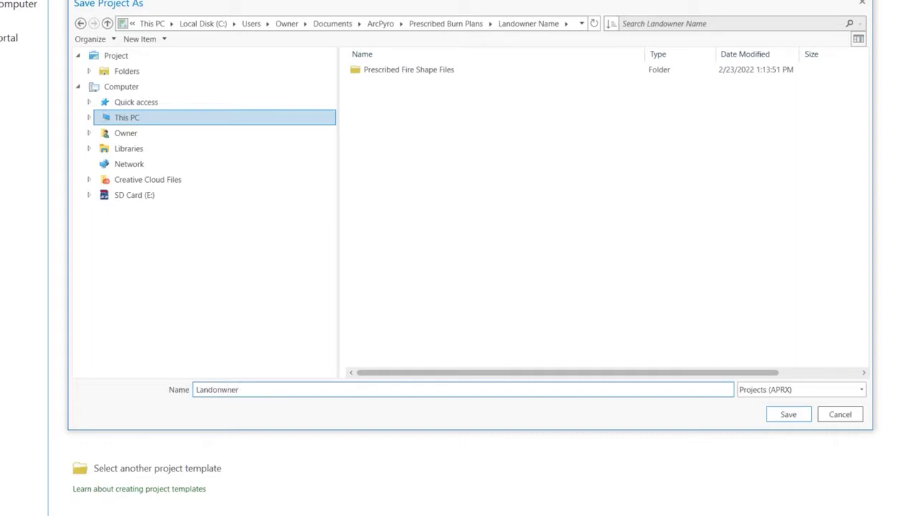
key("BackSpace")
key("BackSpace")
key("BackSpace")
key("BackSpace")
key("BackSpace")
type("wner")
left_click(782, 420)
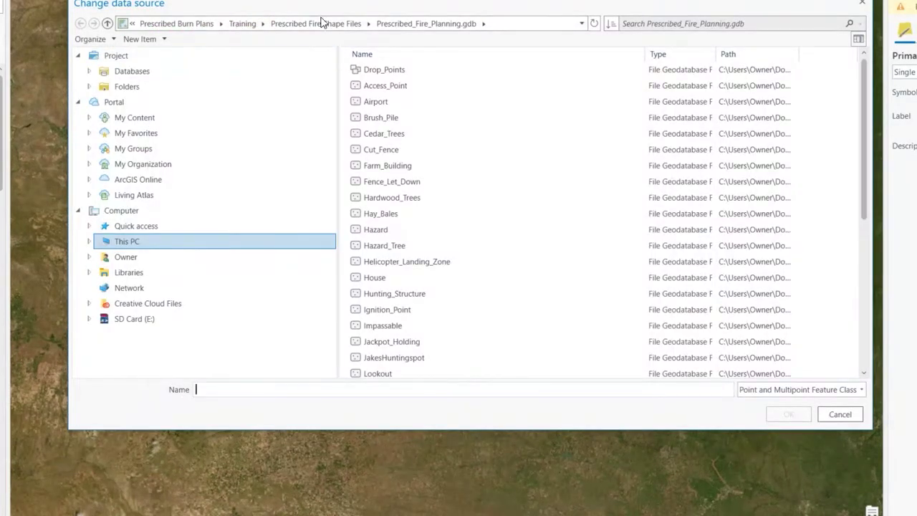
- For the layer's new data source, browse to Prescribed_Fire_Planning.gdb in the Prescribed Fire Shape Files folder under ArcPyro's Landowner Name burn plan
left_click(204, 25)
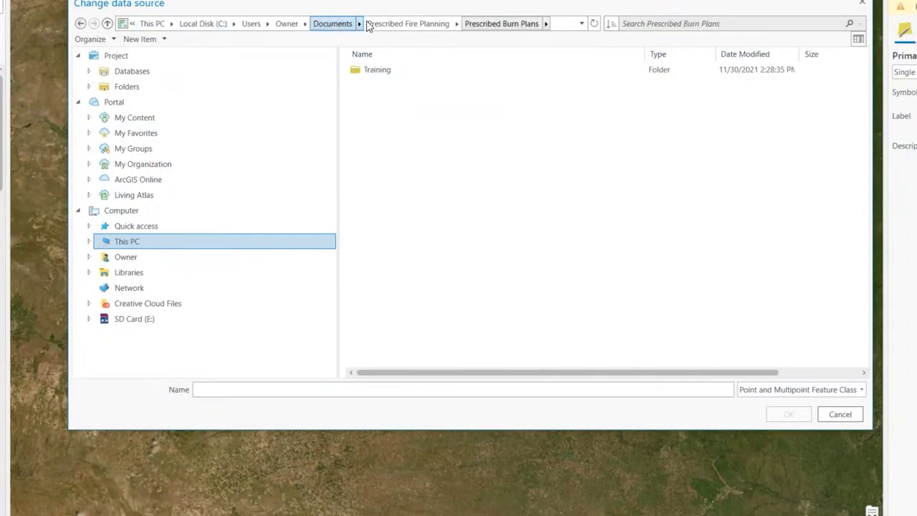
left_click(332, 23)
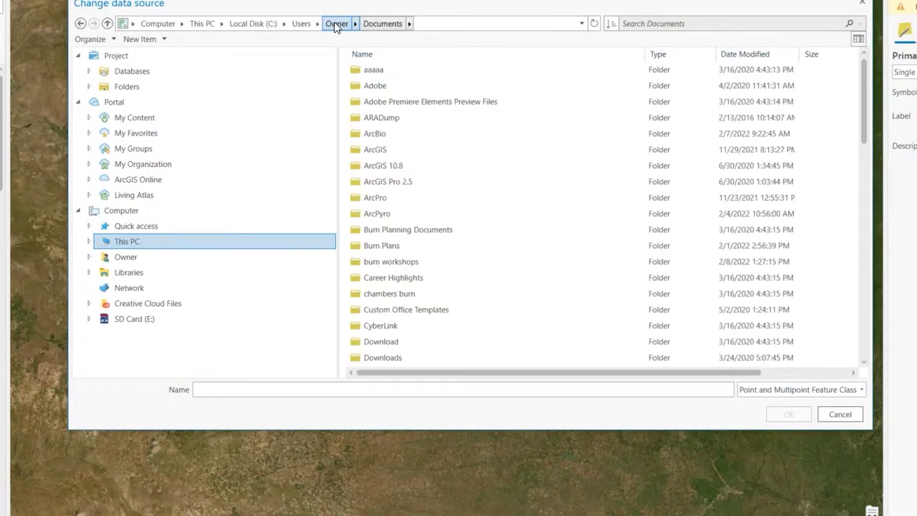
double_click(439, 219)
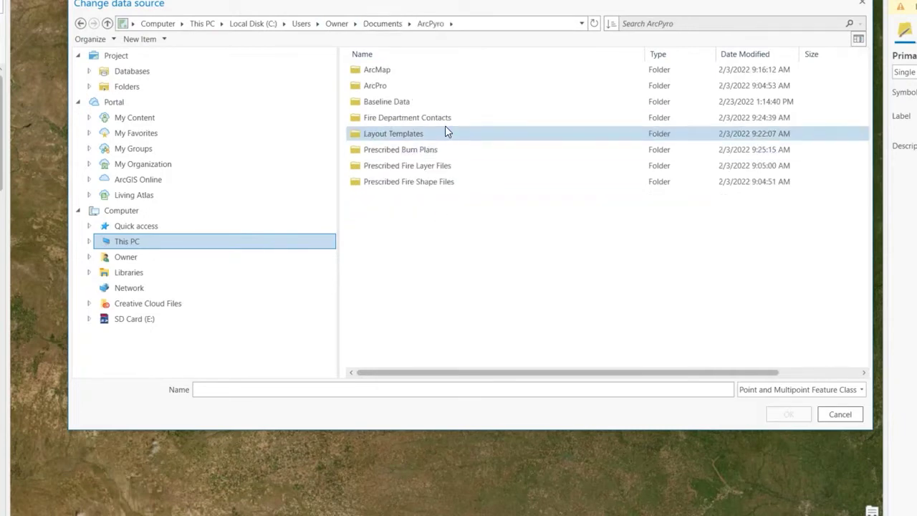
double_click(440, 149)
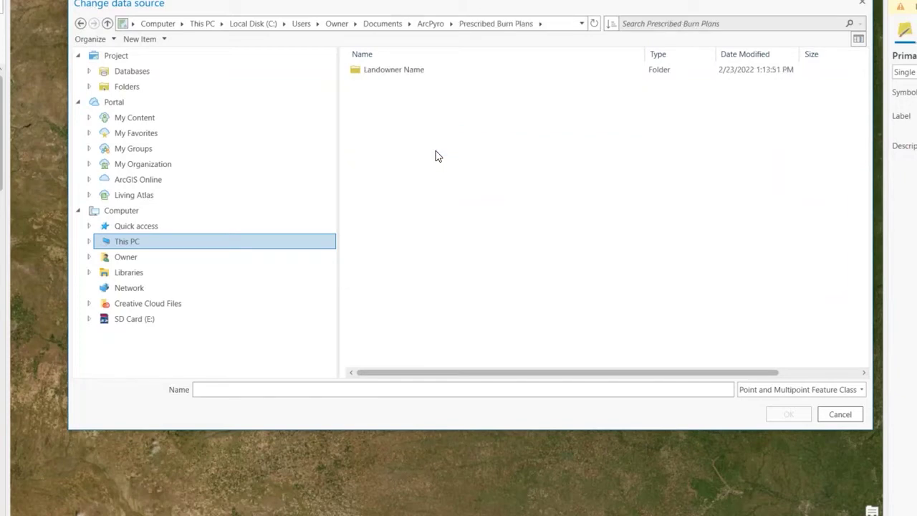
double_click(416, 76)
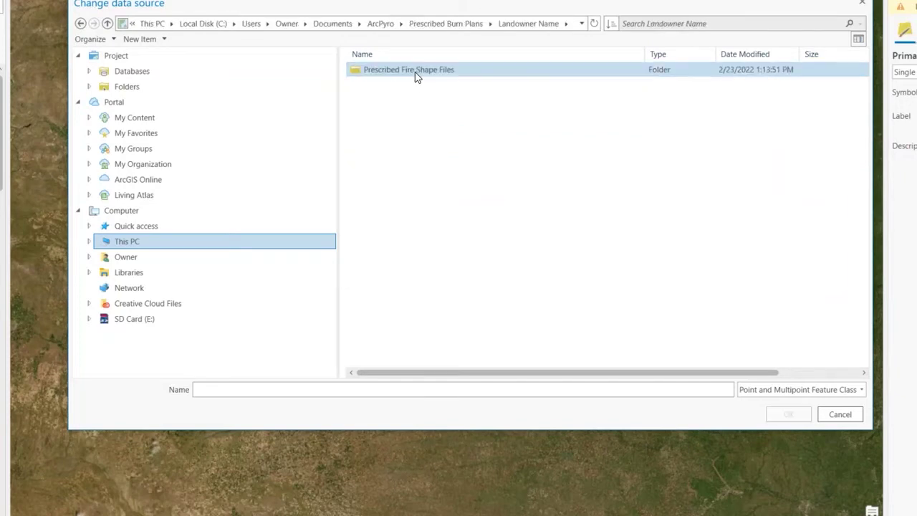
left_click(427, 76)
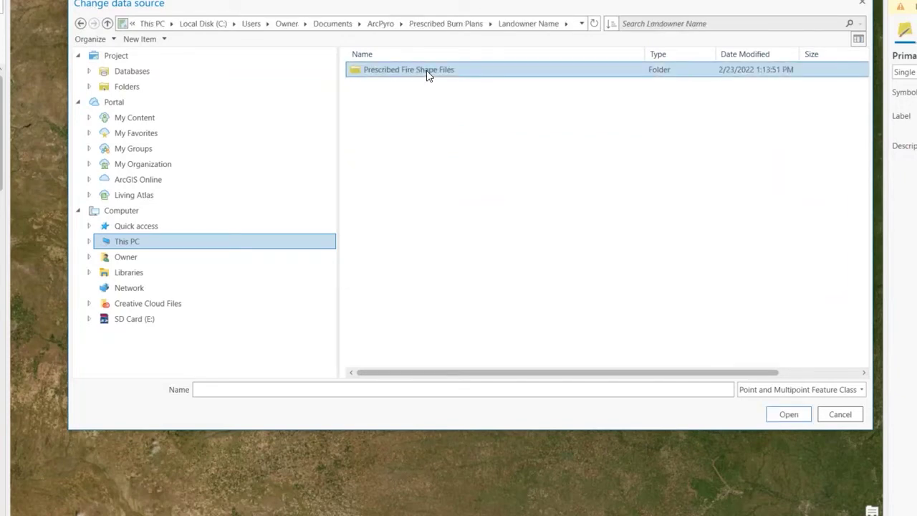
double_click(427, 76)
double_click(427, 76)
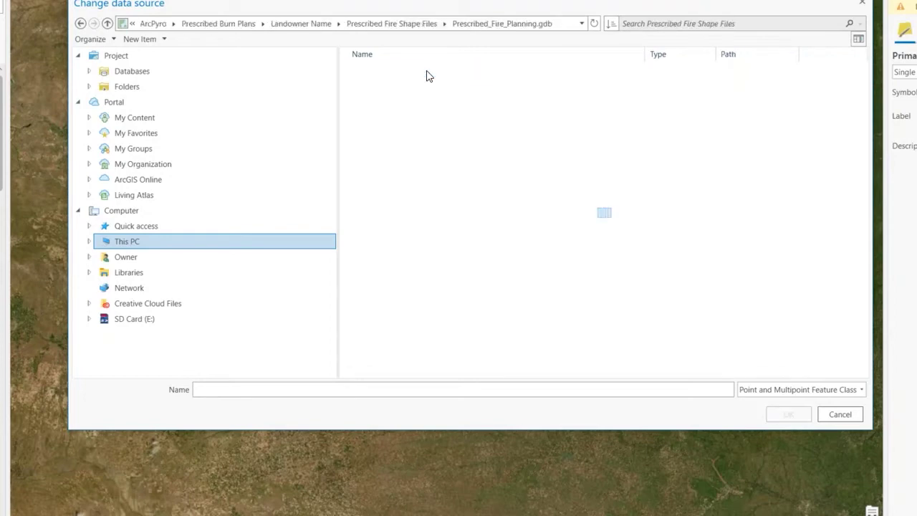
- Choose the Smoke_Sensitive_Site feature class as the layer's new data source and apply it
scroll(451, 215, "down", 3)
scroll(451, 230, "down", 1)
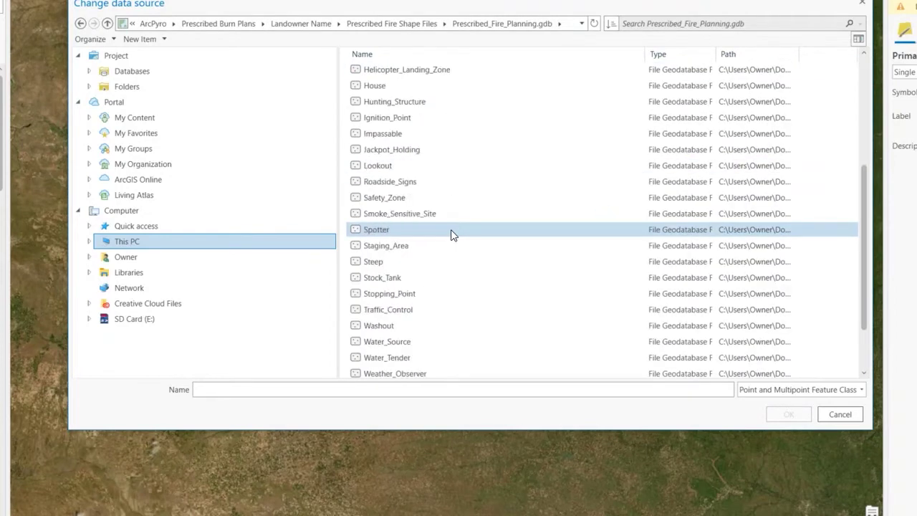
left_click(447, 214)
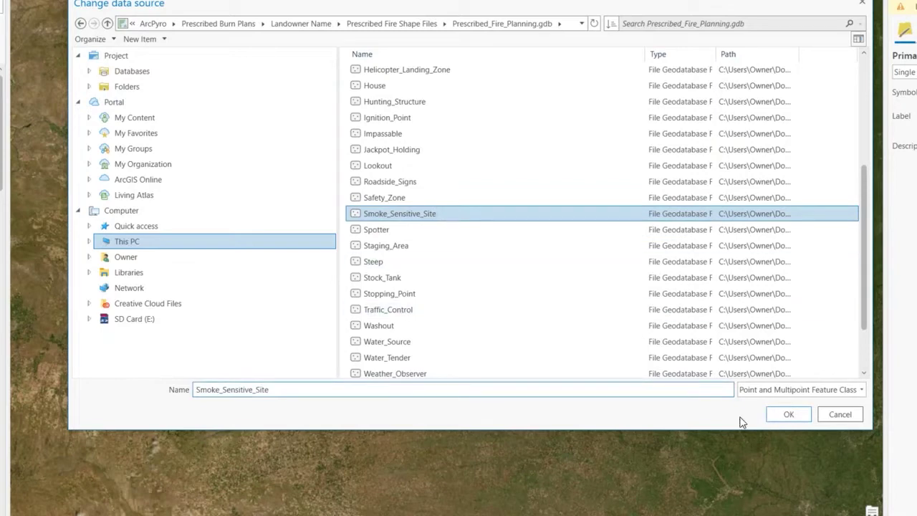
left_click(787, 415)
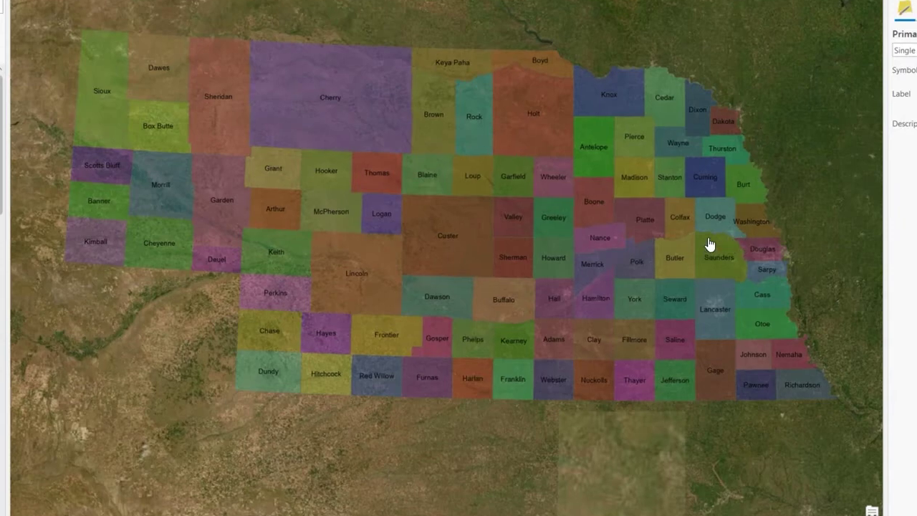
- Zoom in on the farm fields and gravel road near the Butler–Saunders county line
scroll(708, 248, "up", 5)
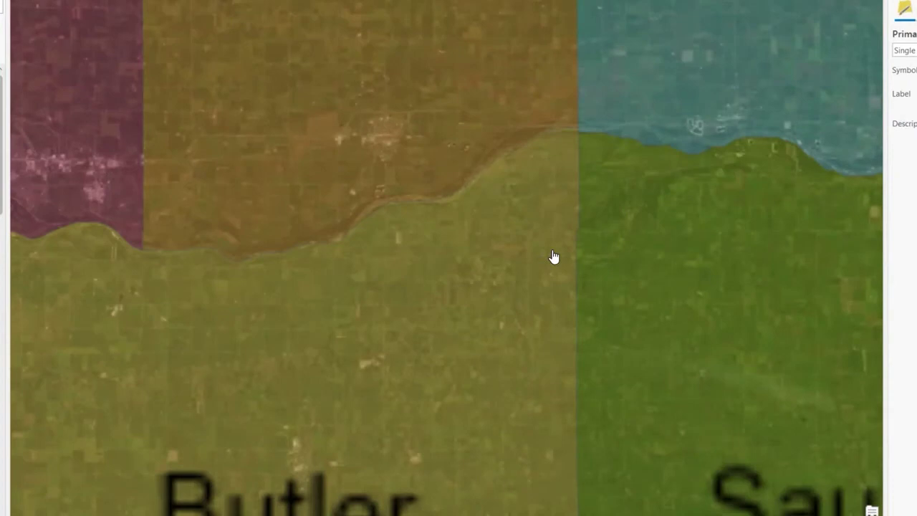
scroll(552, 260, "up", 4)
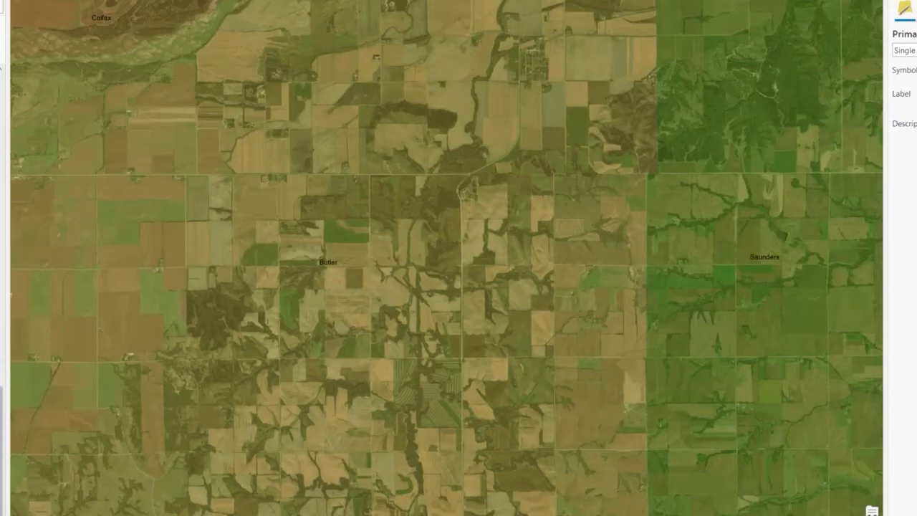
scroll(599, 226, "up", 3)
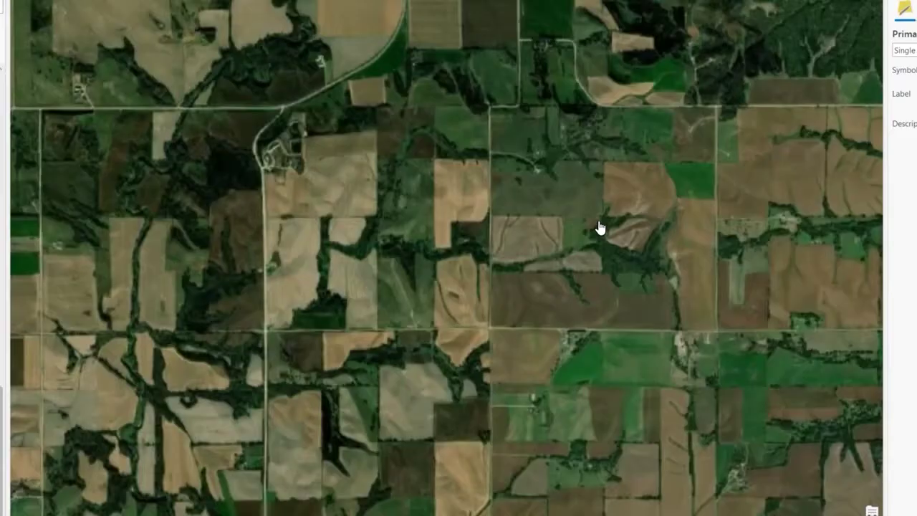
scroll(600, 226, "up", 2)
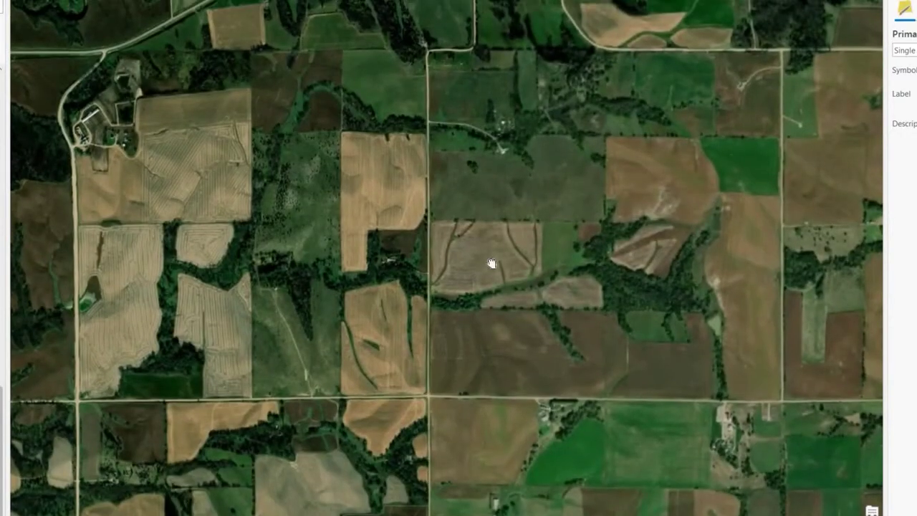
left_click_drag(492, 263, 466, 380)
left_click_drag(436, 348, 545, 35)
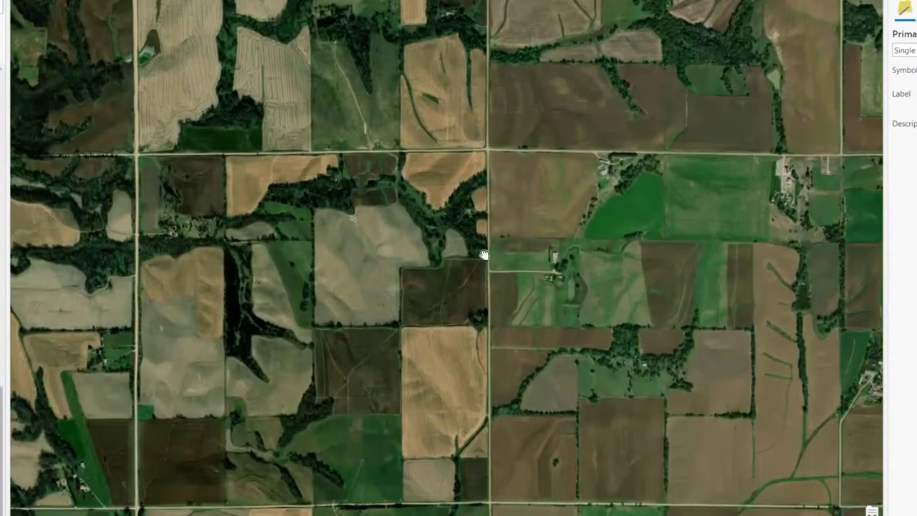
left_click_drag(483, 256, 325, 256)
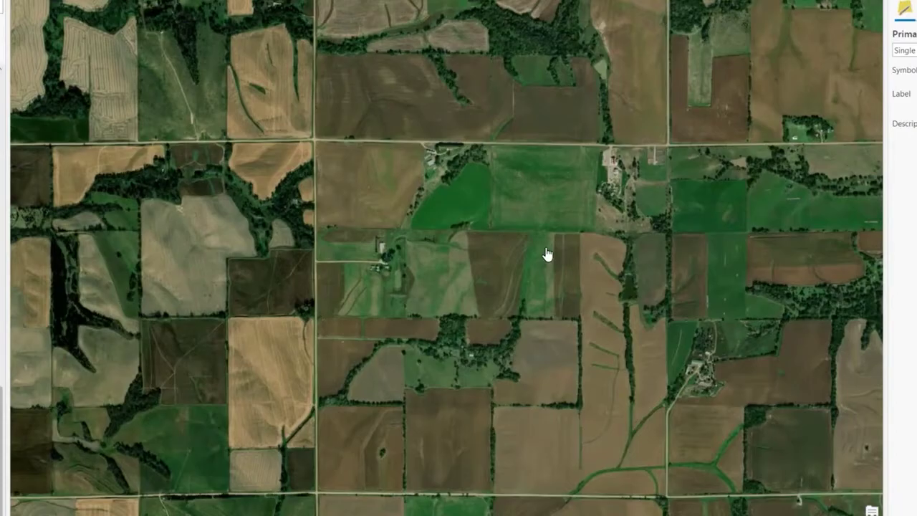
scroll(547, 255, "up", 1)
scroll(547, 255, "up", 1)
left_click_drag(533, 198, 528, 304)
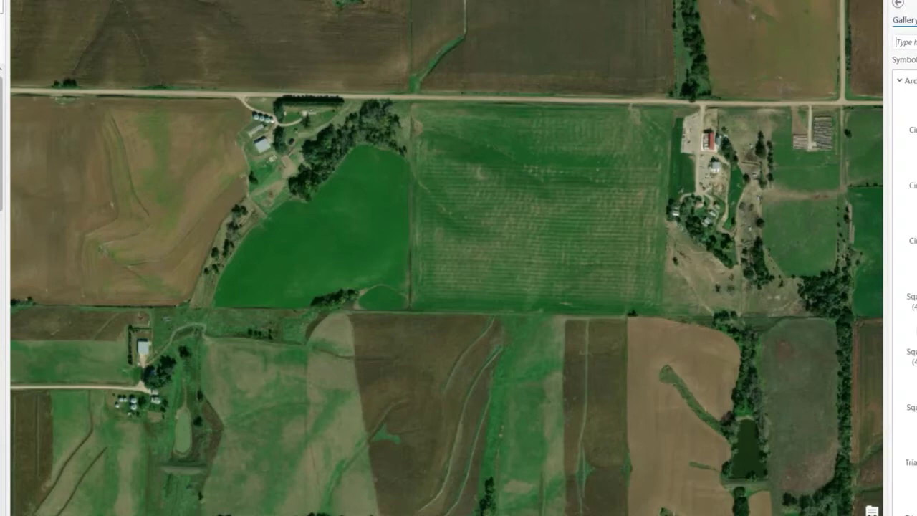
- Review the red flag point symbol's general, layer and structure properties
left_click_drag(888, 151, 846, 154)
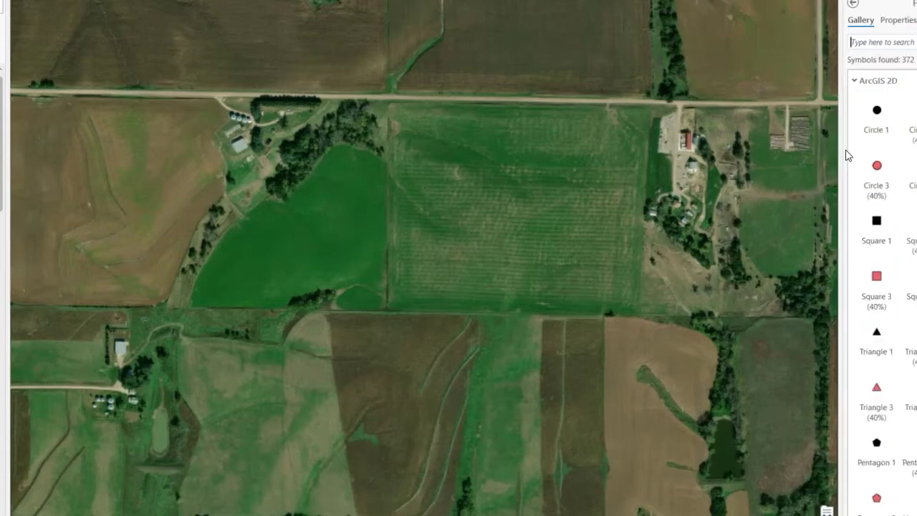
left_click(908, 21)
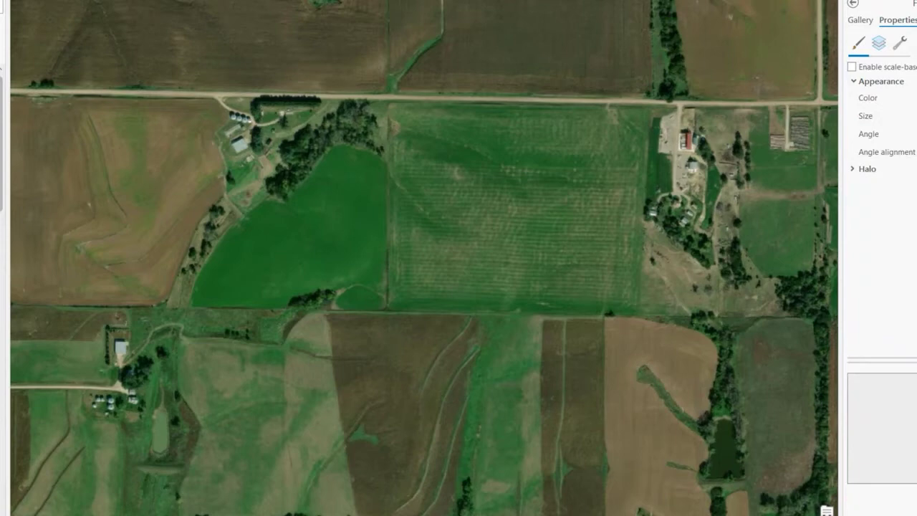
left_click(880, 44)
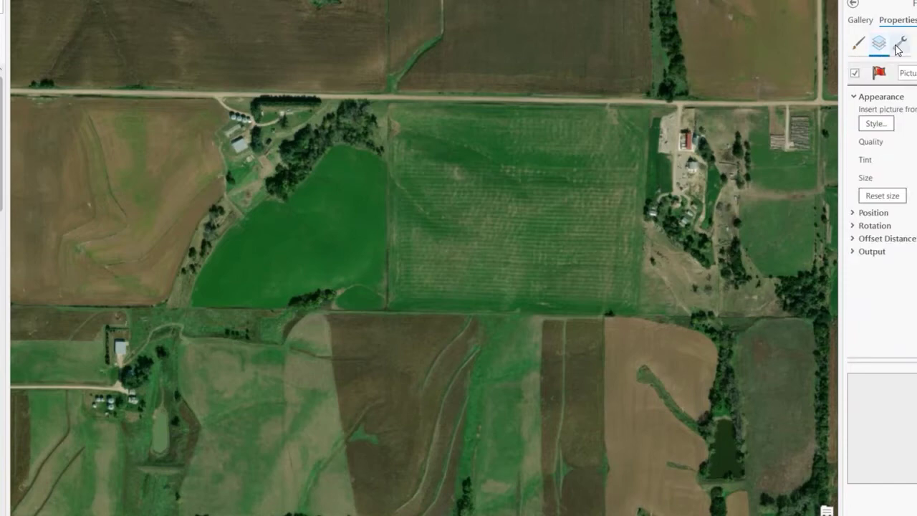
left_click(905, 46)
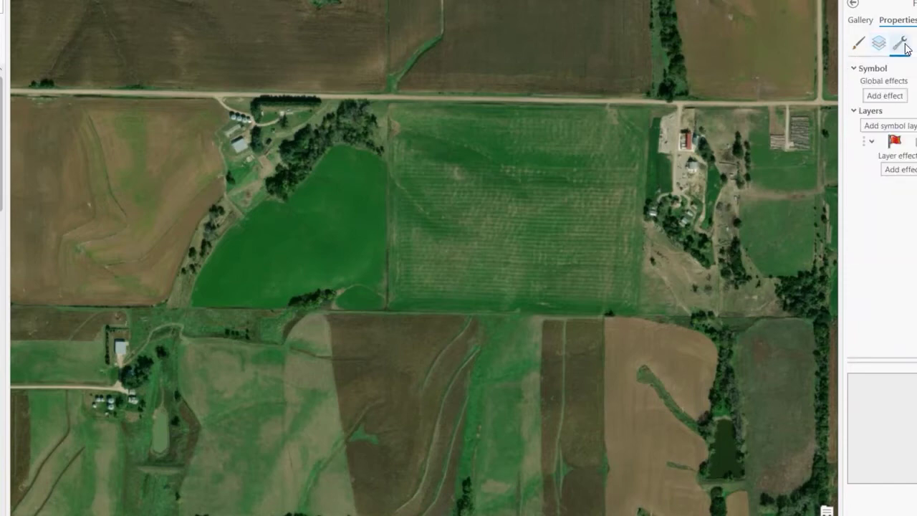
left_click(859, 44)
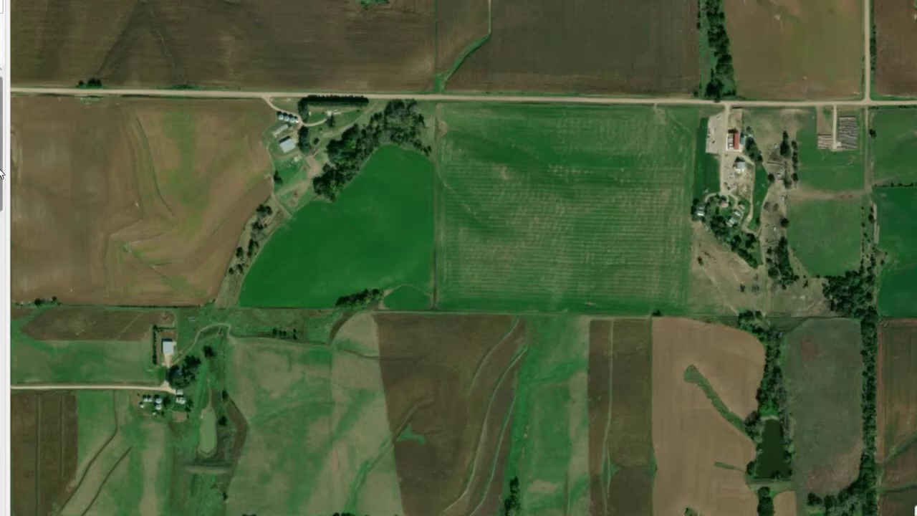
- Draw a firebreak line along the gravel road, from the farmstead's driveway west past the square field
scroll(2, 172, "down", 1)
left_click(914, 222)
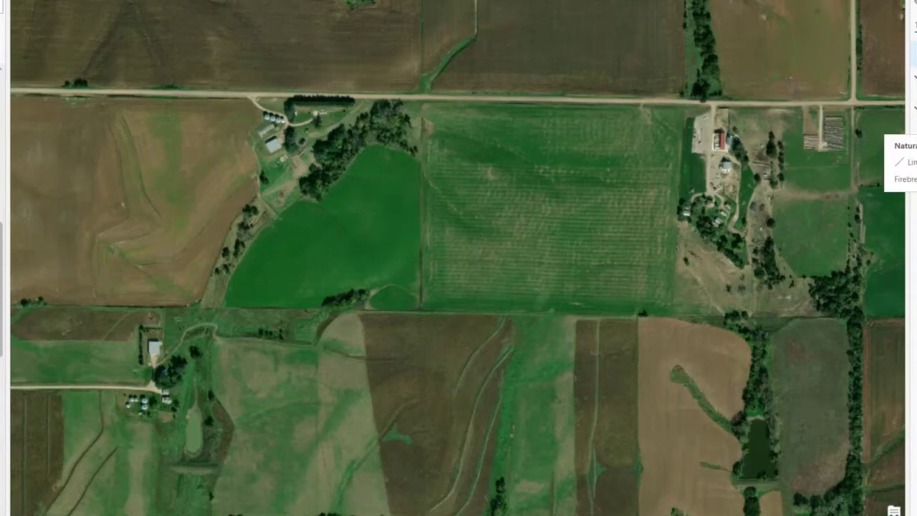
left_click(906, 154)
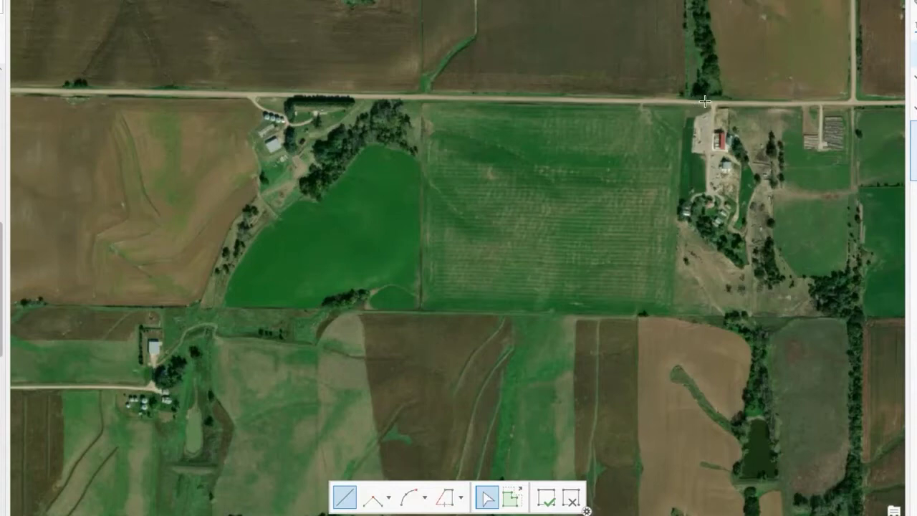
left_click(706, 102)
double_click(362, 95)
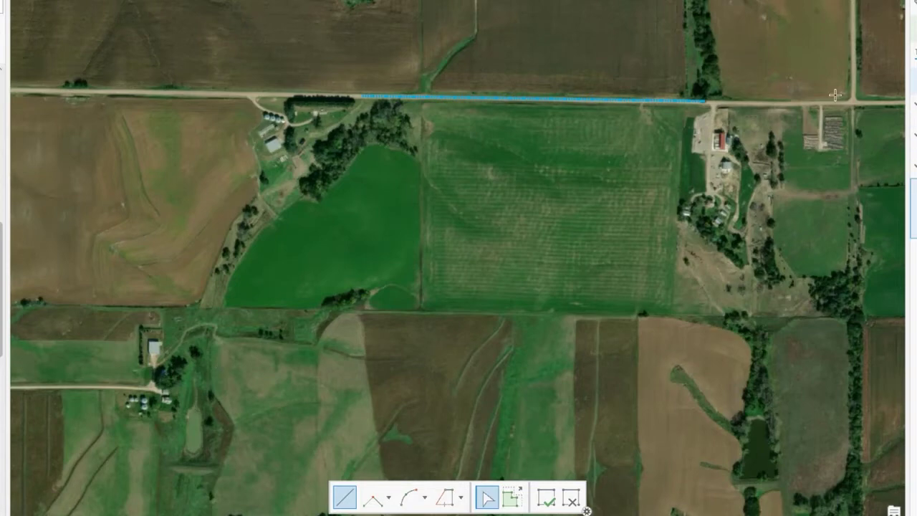
- Trace a green line from the road around the dark green field to its southeast corner, and mark its east edge with a black-and-white dashed line
left_click(423, 103)
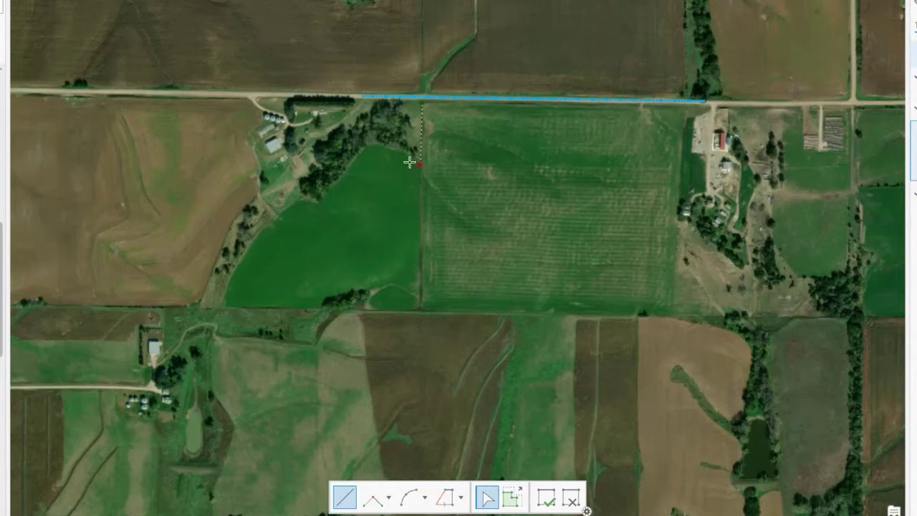
left_click(370, 145)
left_click(318, 203)
left_click(304, 203)
left_click(239, 263)
left_click(228, 304)
left_click(320, 304)
left_click(344, 289)
left_click(373, 291)
left_click(366, 307)
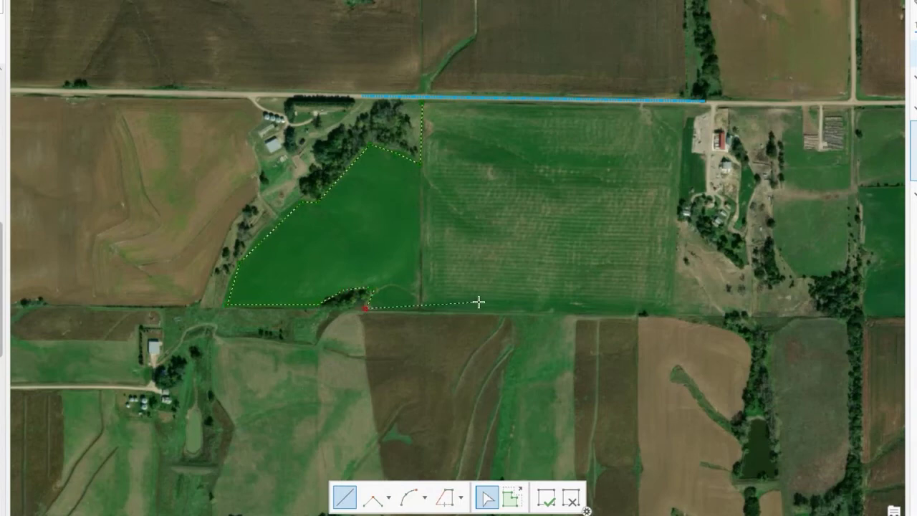
left_click(424, 310)
double_click(422, 164)
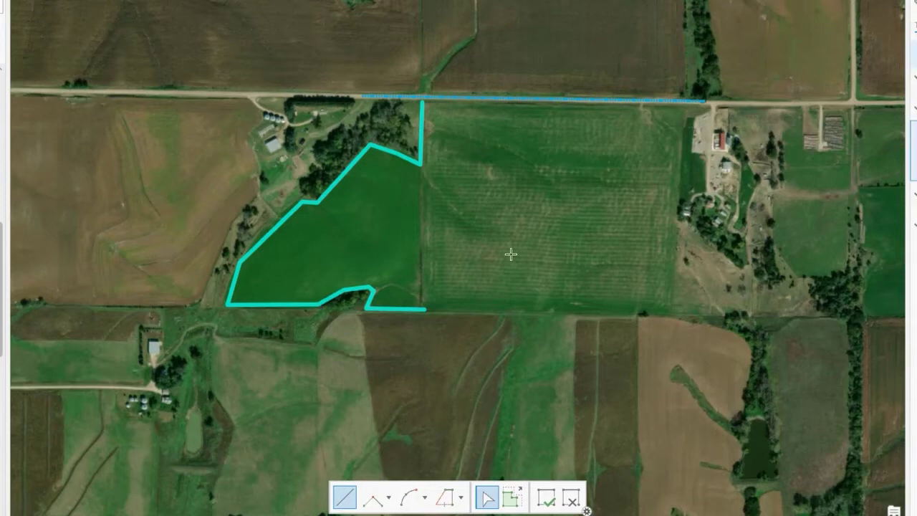
left_click(420, 309)
double_click(421, 166)
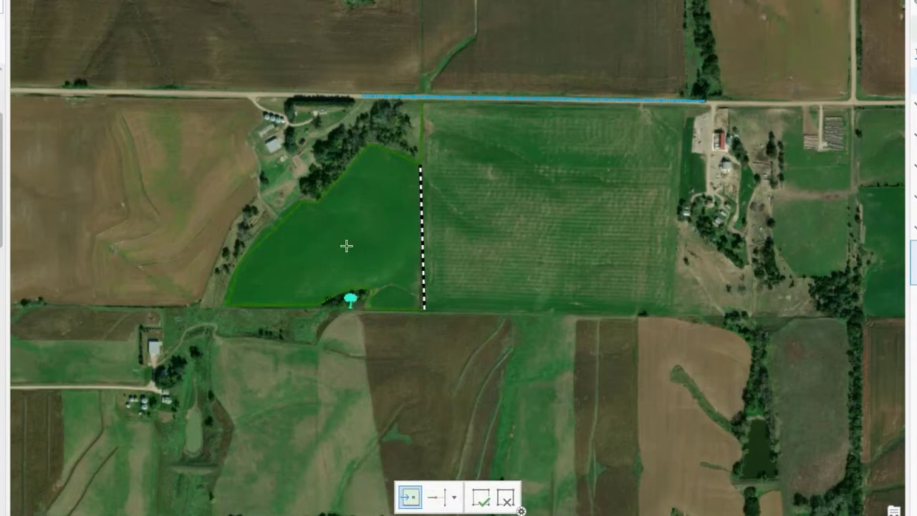
- Place tree points in the woods along the dark green field's northwest side and clear the feature selection
left_click(317, 179)
left_click(336, 149)
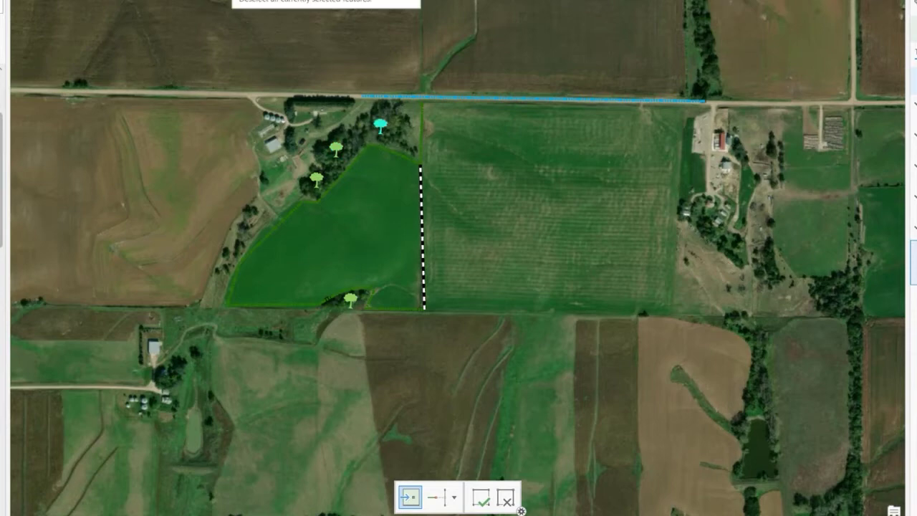
left_click(237, 0)
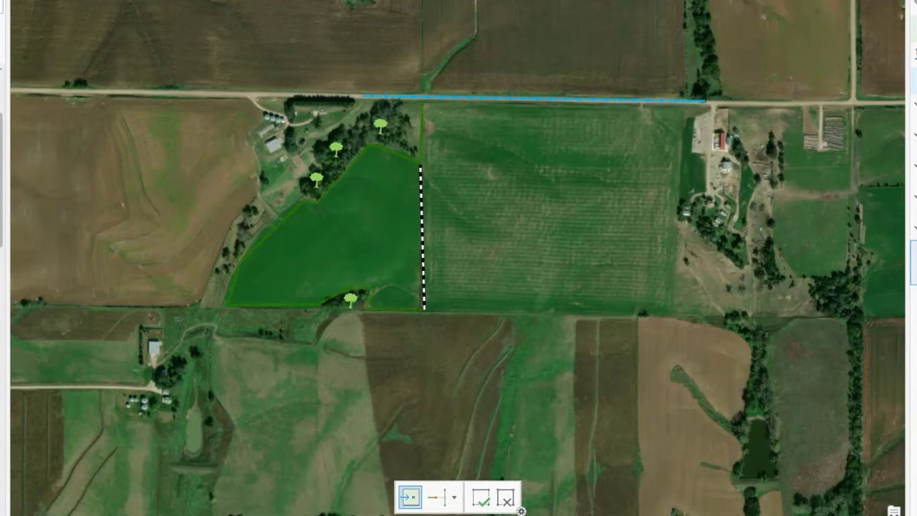
left_click(236, 0)
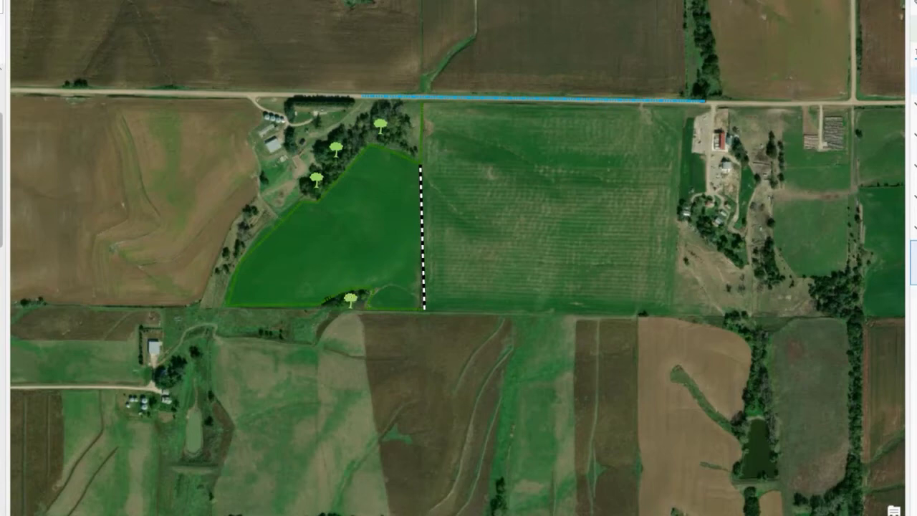
- Delete the tree point in the small tree clump on the dark green field's southern edge
left_click(352, 302)
key("Delete")
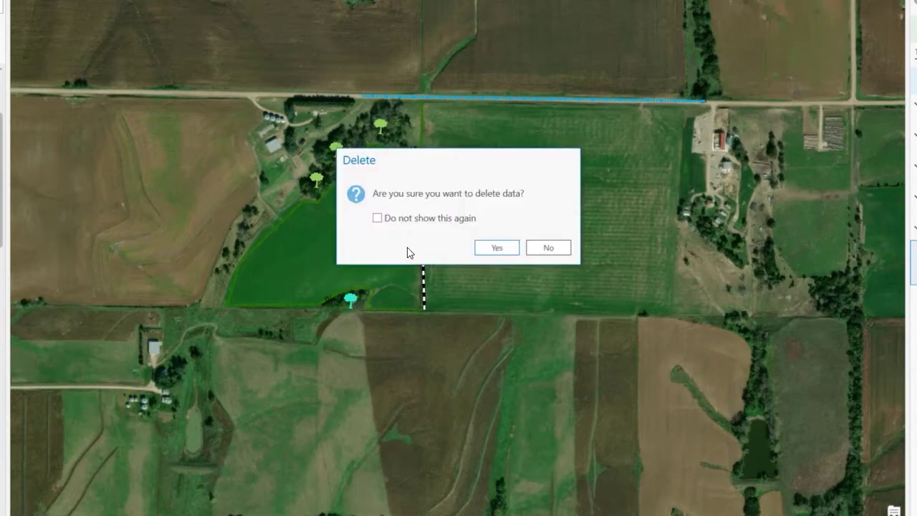
left_click(497, 248)
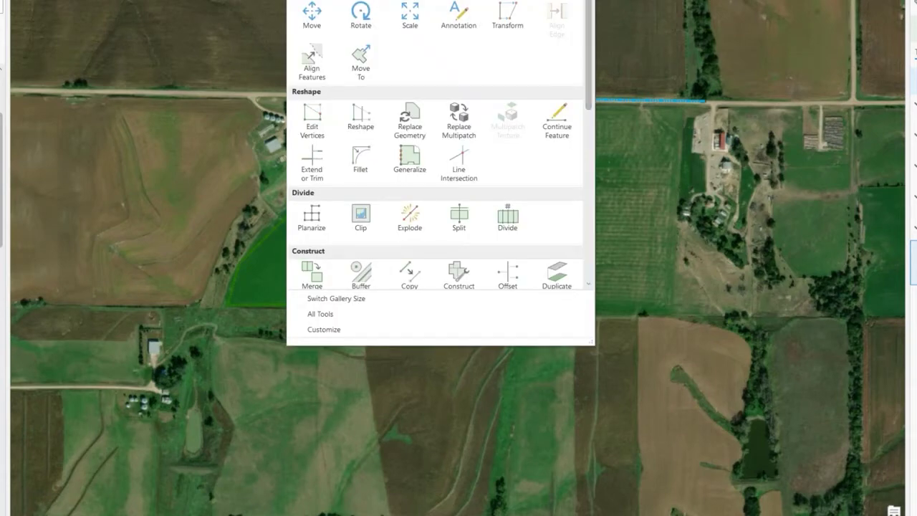
key("Escape")
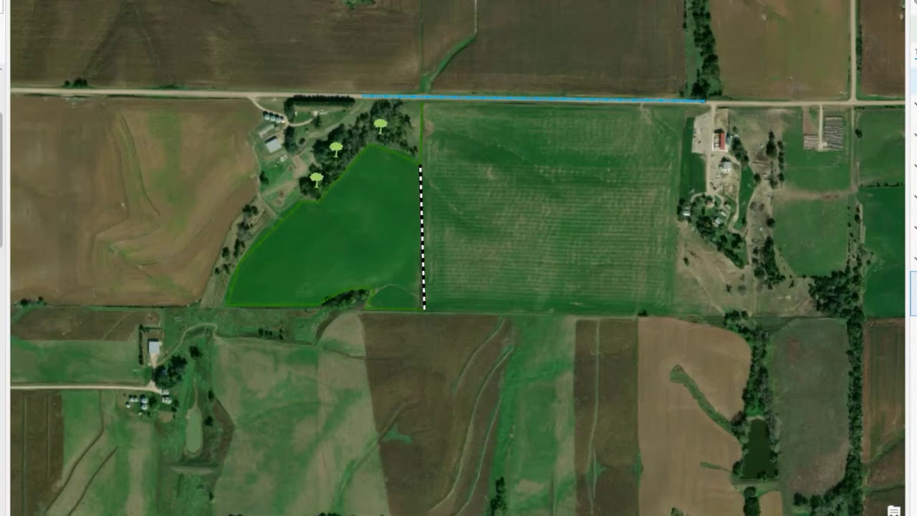
- Place a radiation-style hazard point on the southern tree clump and an "A" marker point near the dark green field's northeast corner
left_click(347, 301)
scroll(1, 240, "down", 10)
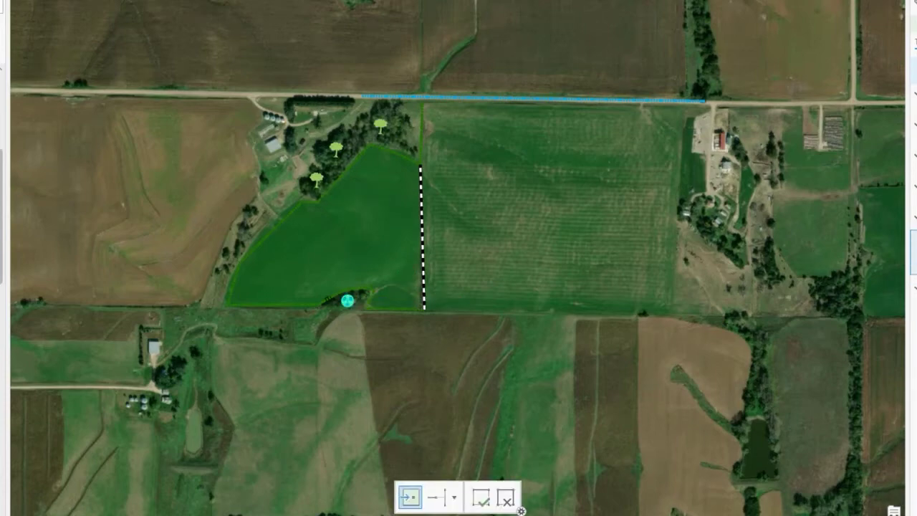
scroll(2, 322, "down", 4)
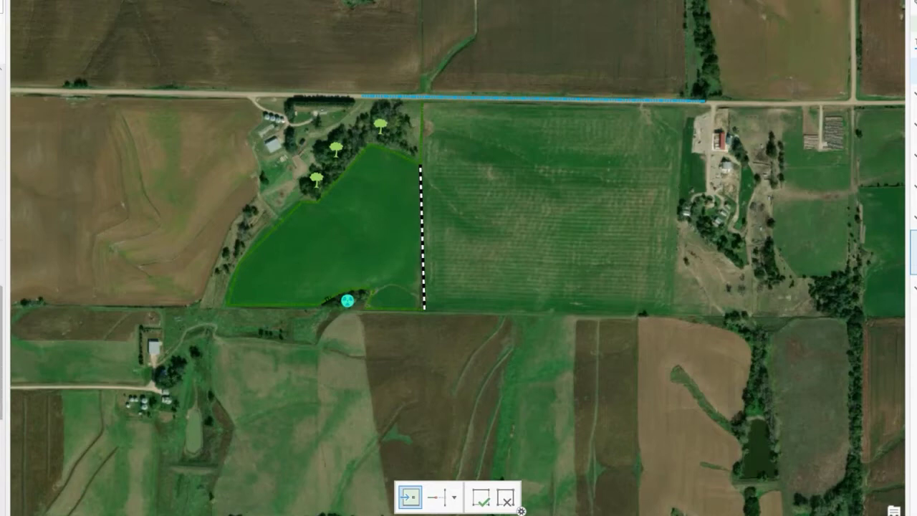
scroll(914, 251, "down", 5)
mouse_move(909, 179)
scroll(912, 179, "up", 5)
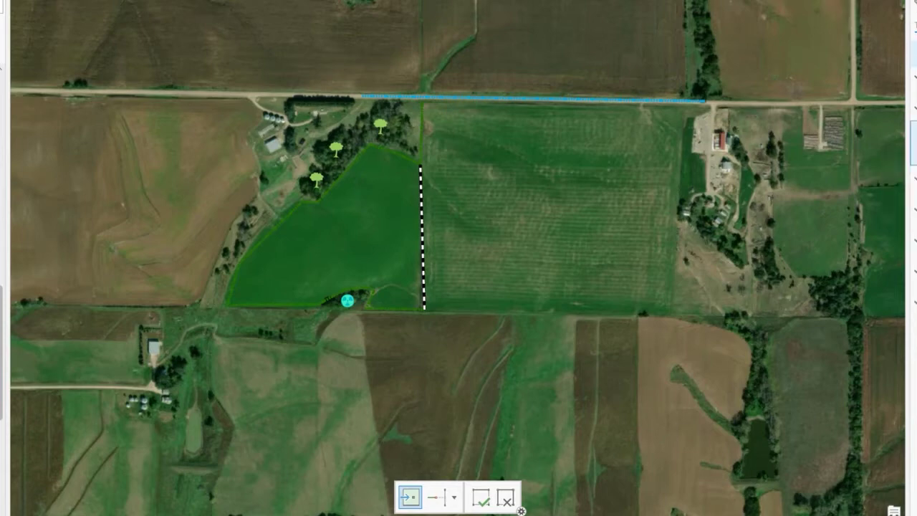
left_click(909, 141)
left_click(428, 151)
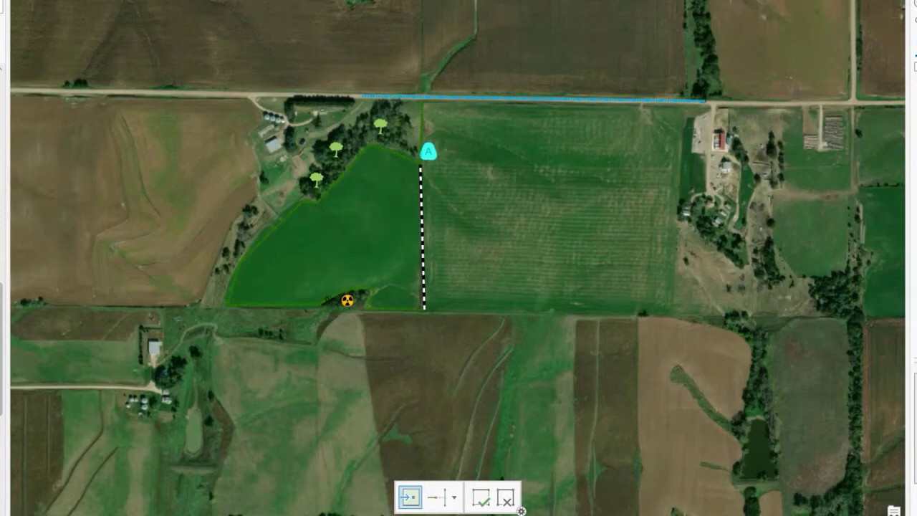
key("F2")
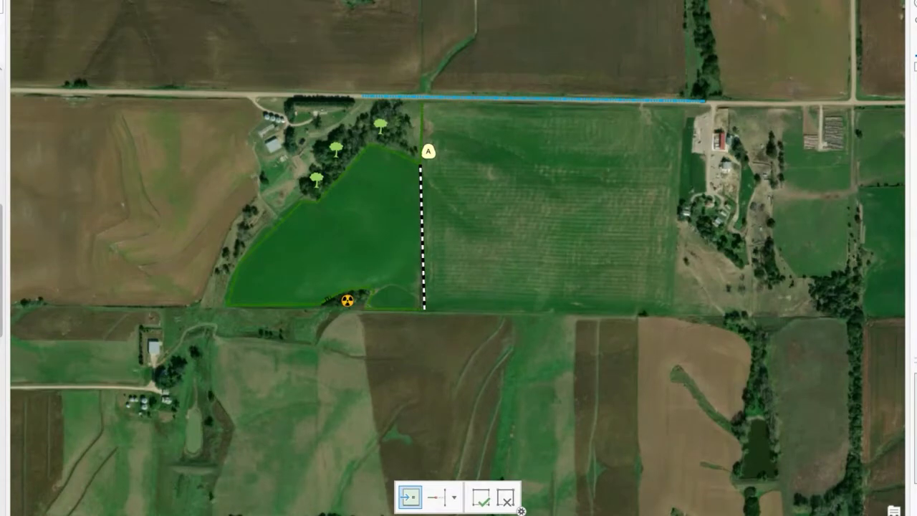
left_click_drag(907, 224, 867, 227)
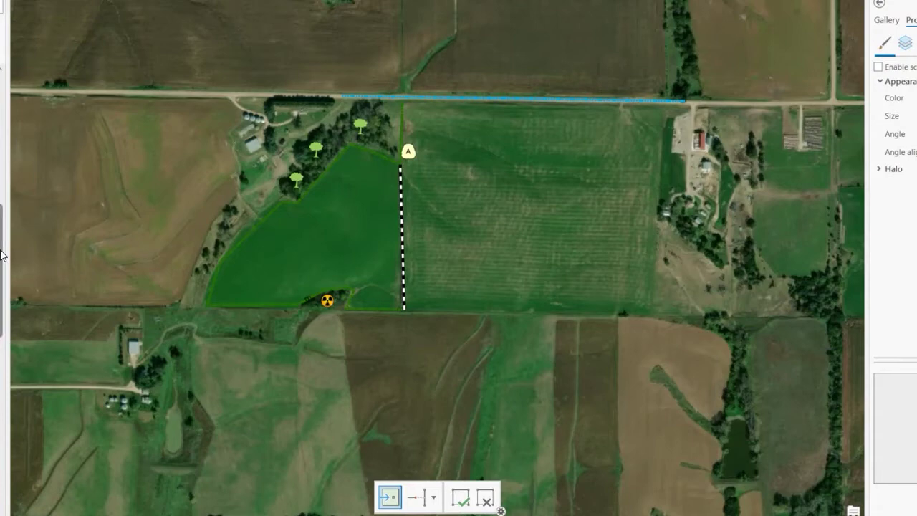
left_click_drag(3, 254, 2, 142)
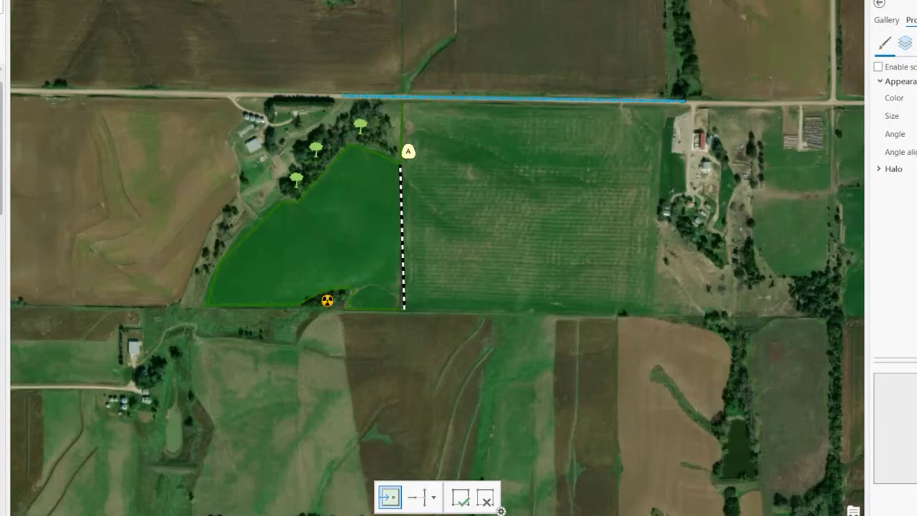
left_click(387, 106)
key("ctrl+z")
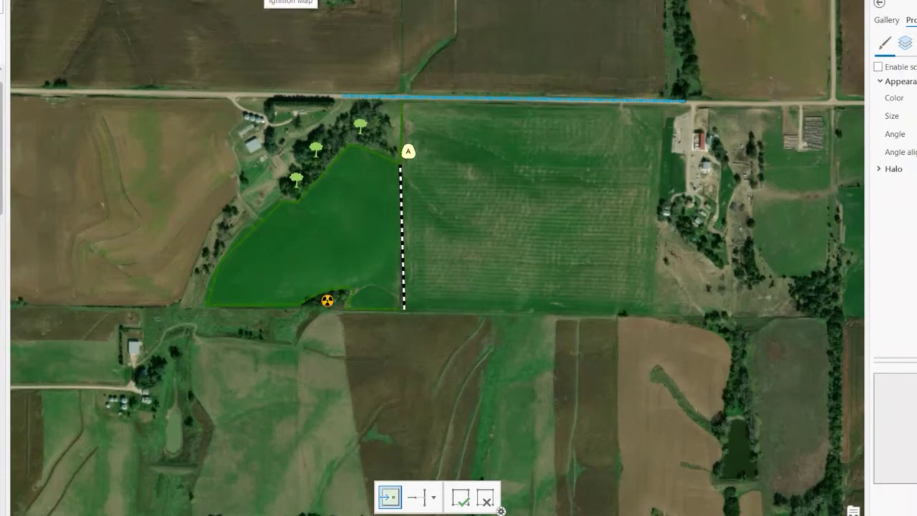
- Open the Ignition Map layout and insert a map frame showing the 1:4,566 map extent over the placeholder rectangle
left_click(290, 2)
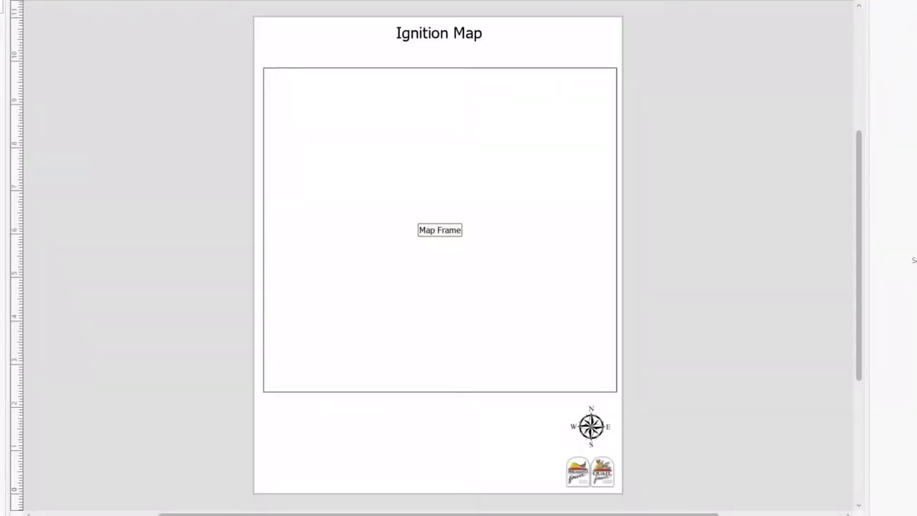
left_click(129, 2)
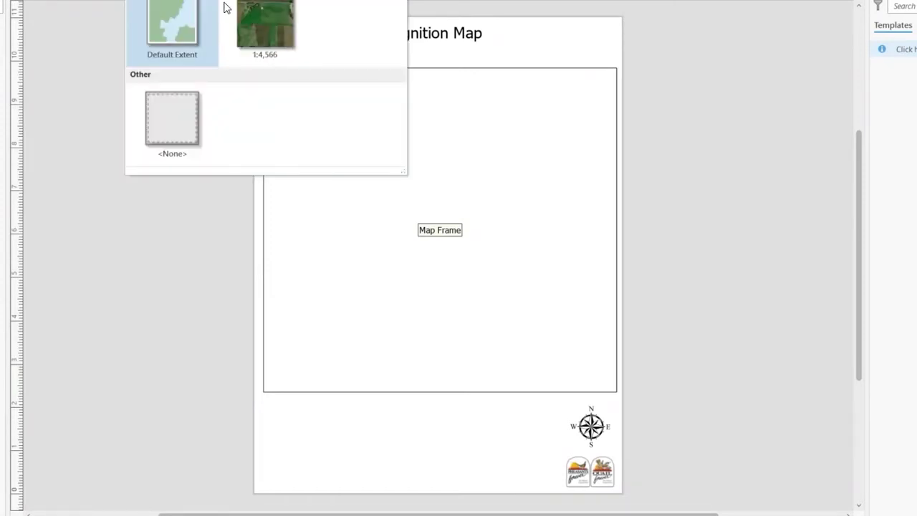
left_click(273, 27)
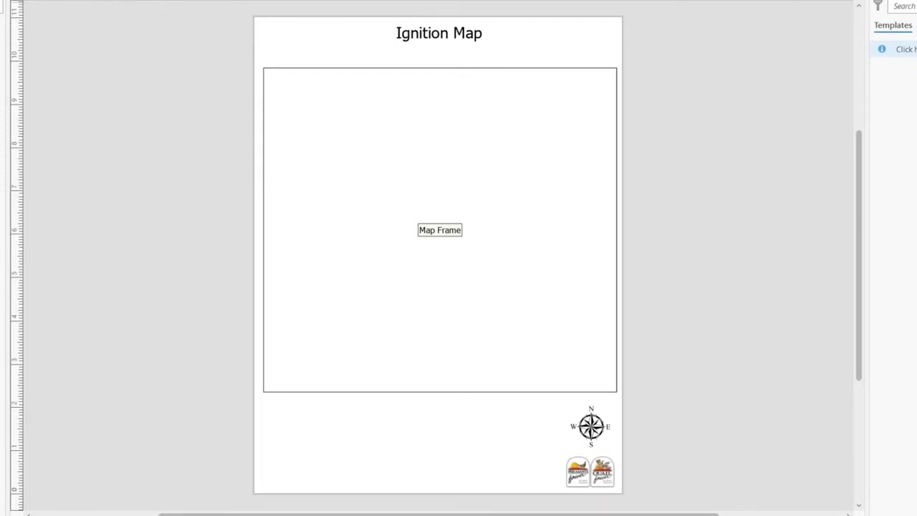
mouse_move(263, 68)
left_mouse_down()
mouse_move(306, 289)
mouse_move(342, 350)
mouse_move(494, 382)
mouse_move(618, 392)
left_mouse_up()
left_click_drag(620, 394, 620, 394)
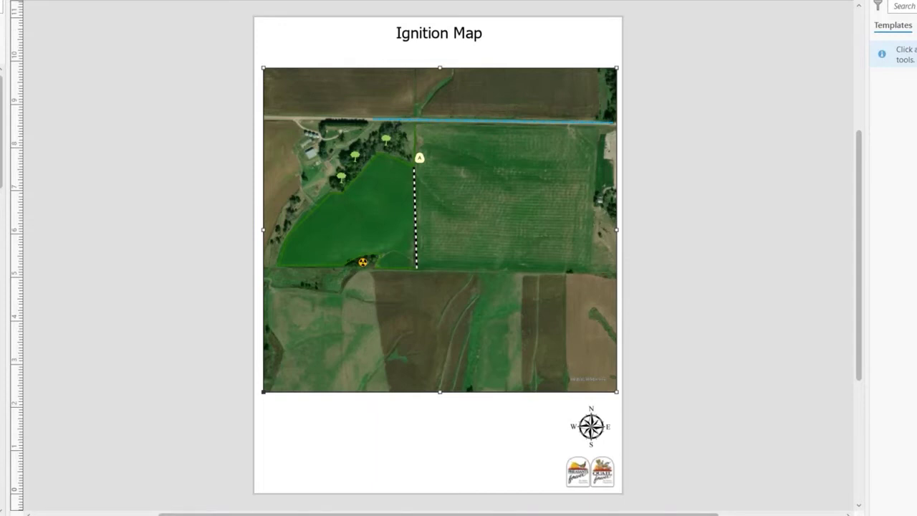
- Activate the map frame, try wider and closer map scales inside it, and leave the frame's activation
double_click(440, 212)
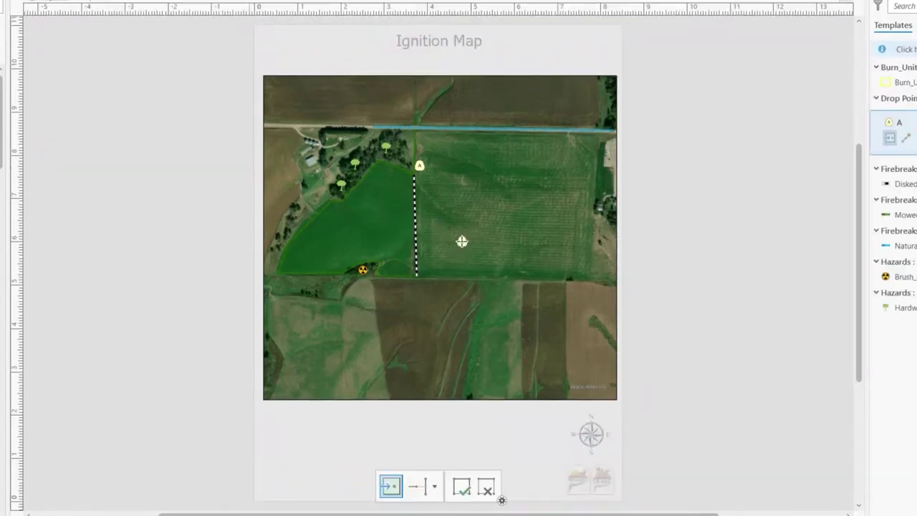
scroll(462, 242, "down", 2)
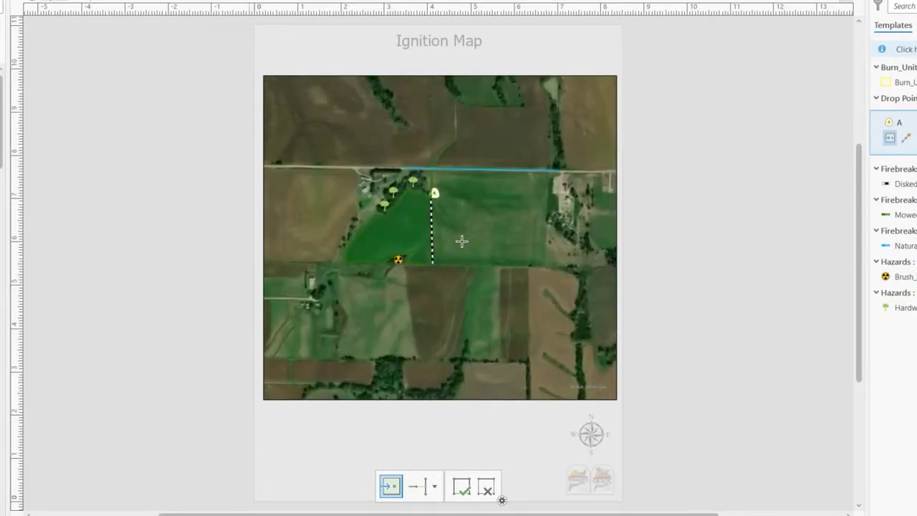
scroll(462, 241, "down", 2)
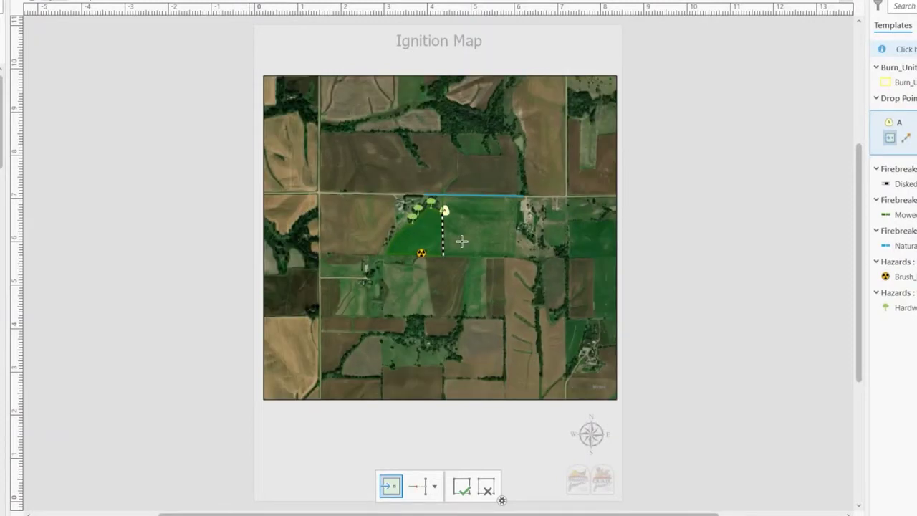
scroll(462, 241, "up", 2)
scroll(462, 241, "down", 2)
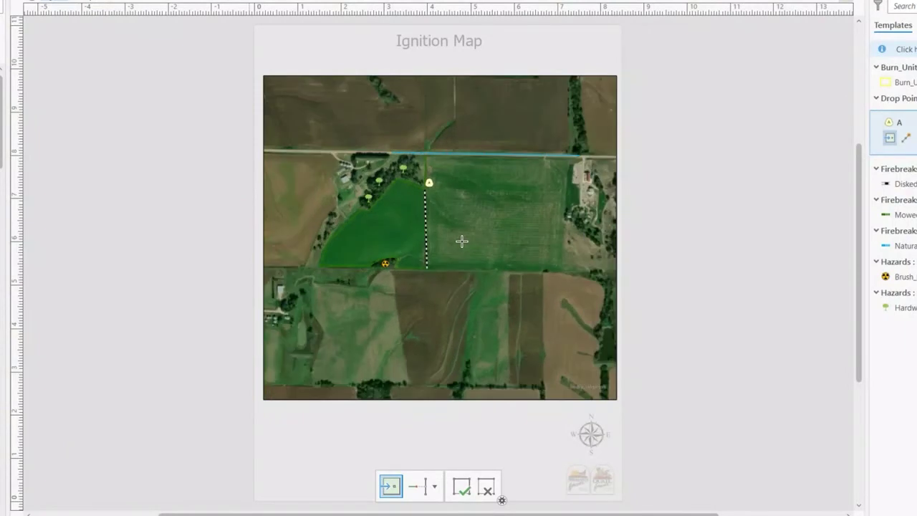
scroll(462, 242, "up", 1)
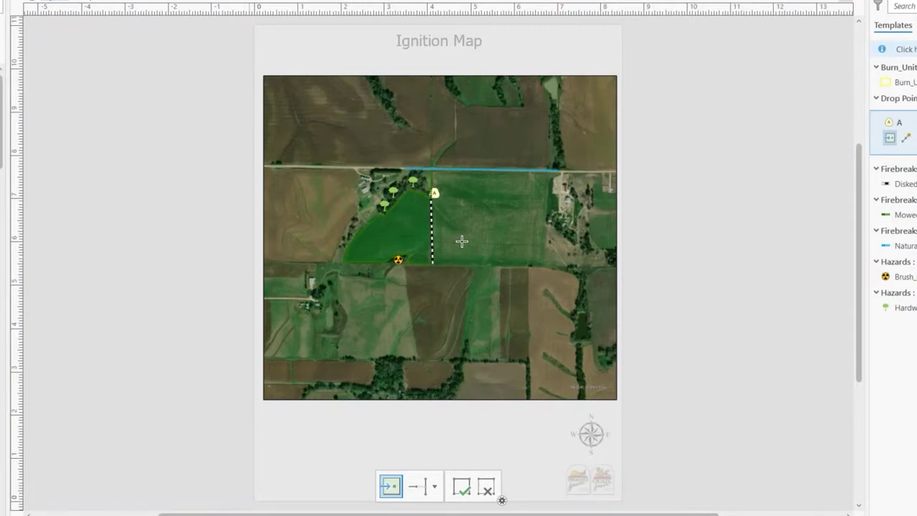
scroll(462, 241, "up", 2)
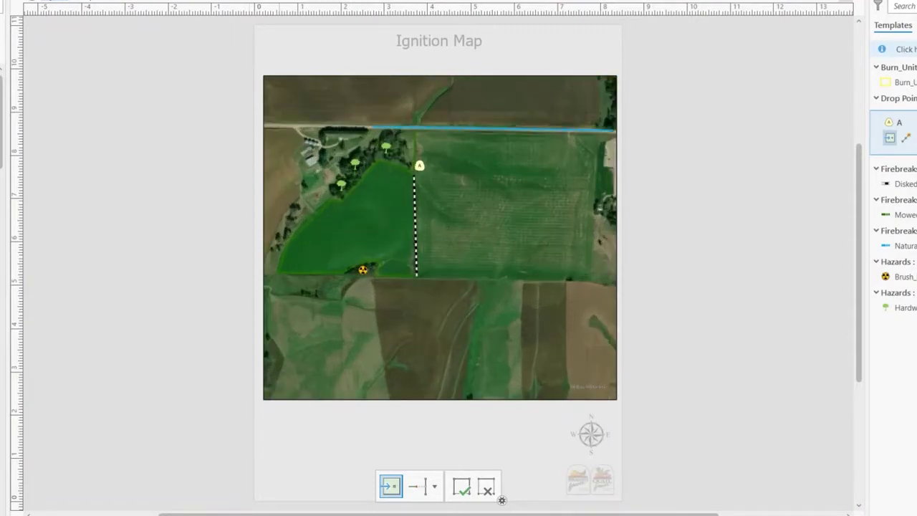
left_click(487, 488)
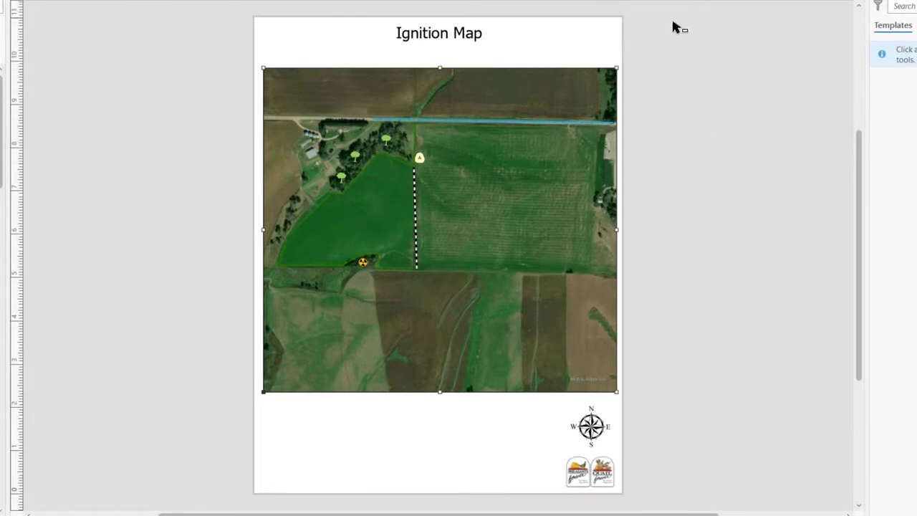
- Insert a Legend 1 style legend in the blank area below the map frame and a text box to the right of the title
left_click(607, 478)
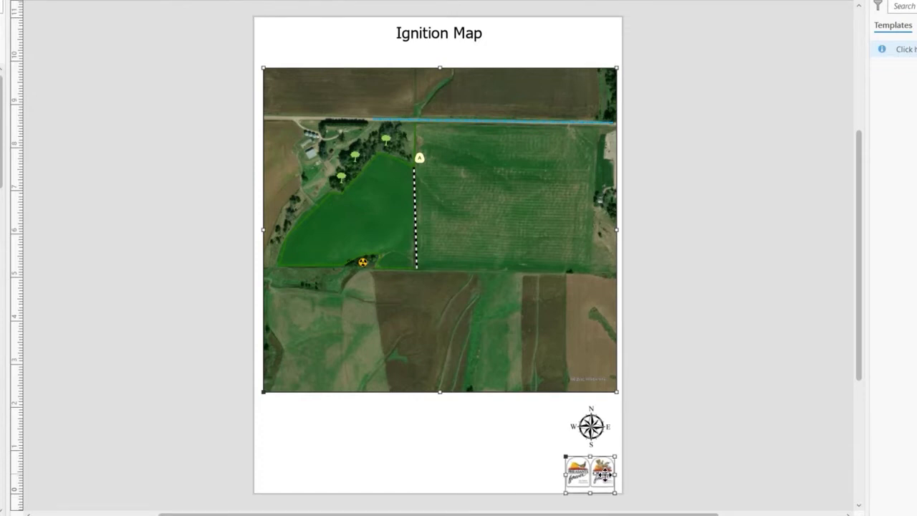
left_click(590, 425, "shift")
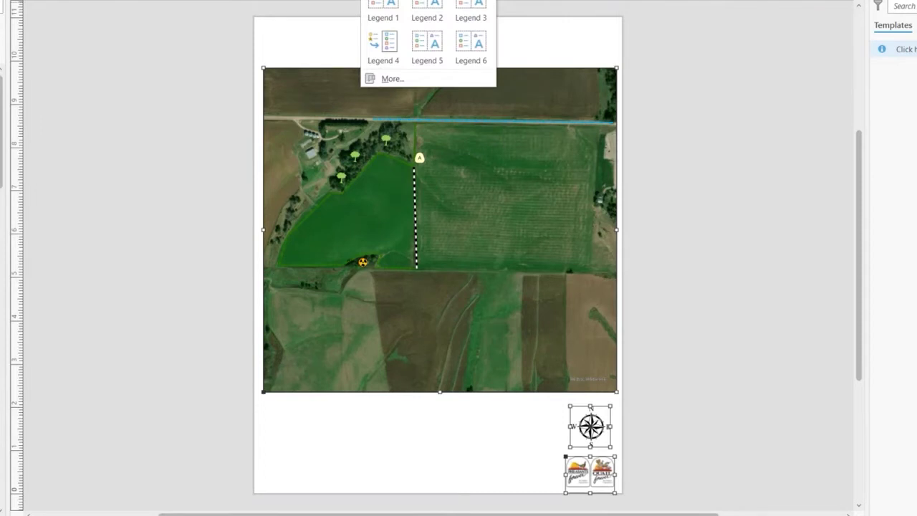
left_click(385, 8)
left_click_drag(263, 400, 457, 482)
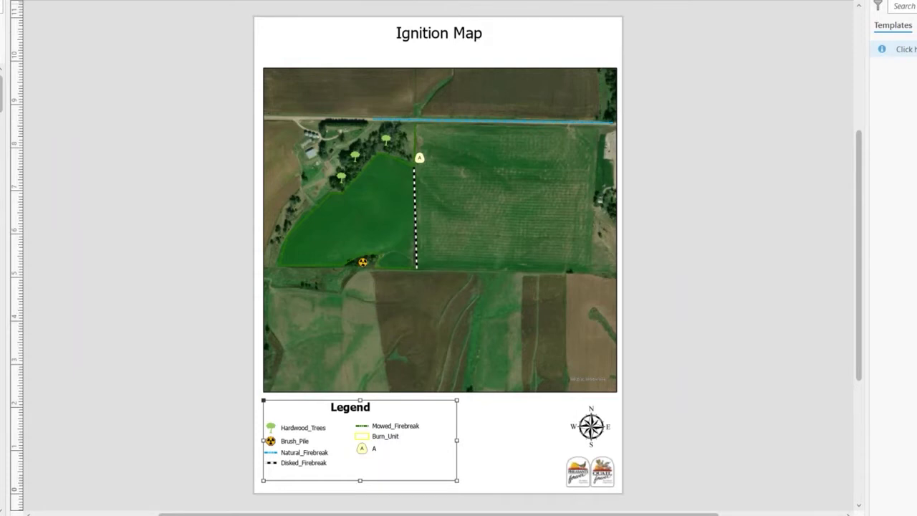
left_click_drag(525, 33, 615, 64)
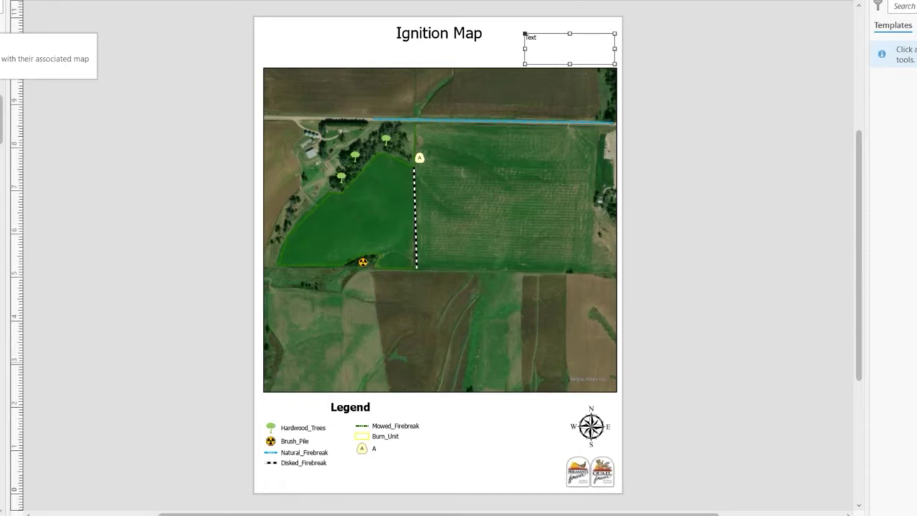
- Widen the layout export settings and review the available file types, keeping PDF
scroll(2, 387, "up", 3)
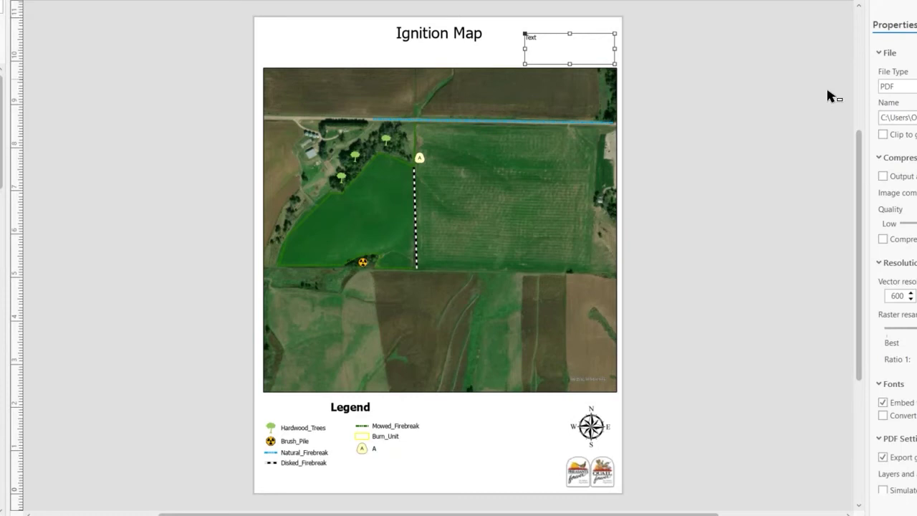
left_click_drag(831, 97, 765, 108)
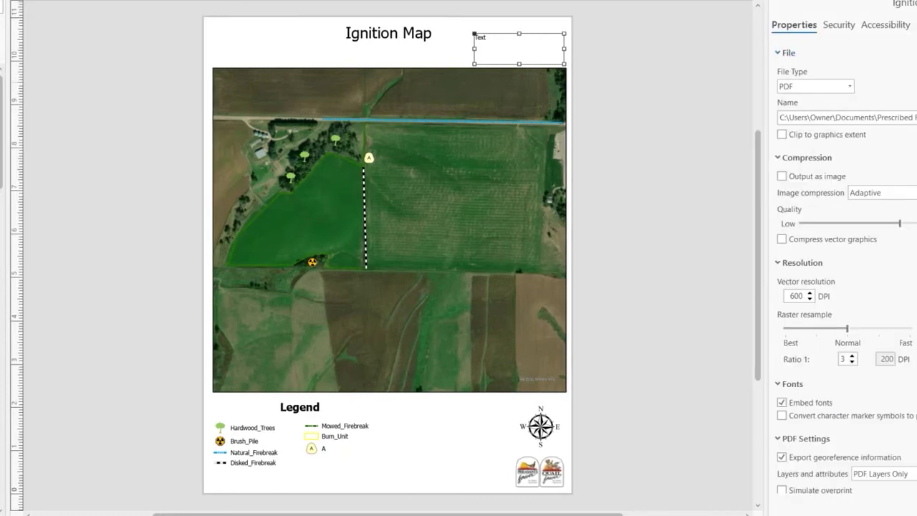
left_click(850, 87)
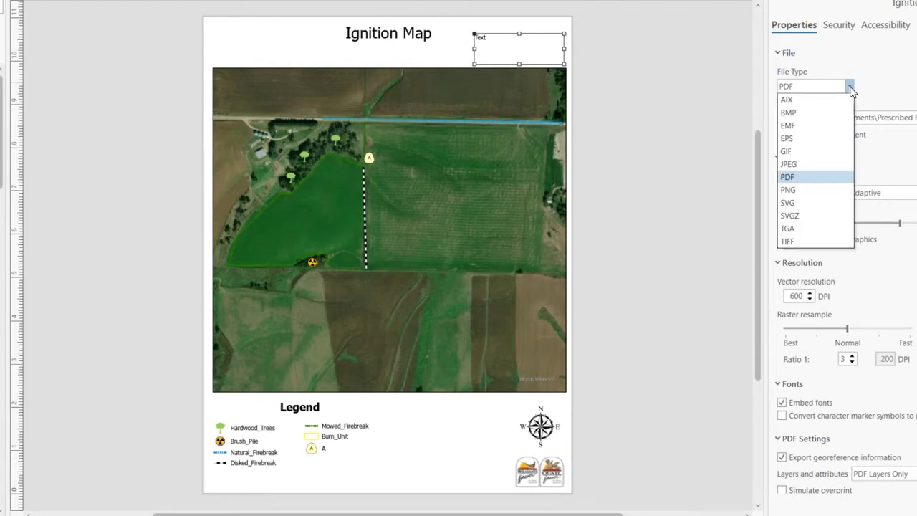
left_click(850, 87)
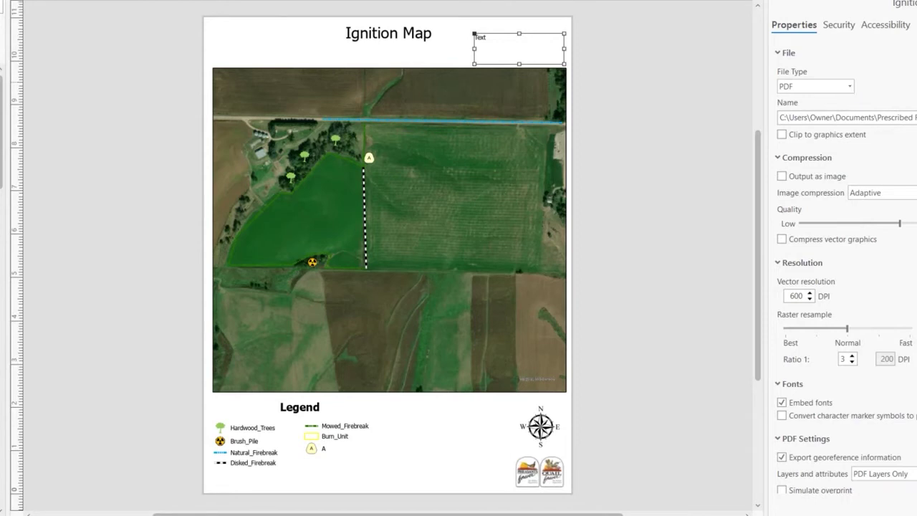
- Set the export to save as Ignition Map.pdf in Documents > ArcPyro > Prescribed Burn Plans > Landowner Name
left_click(914, 117)
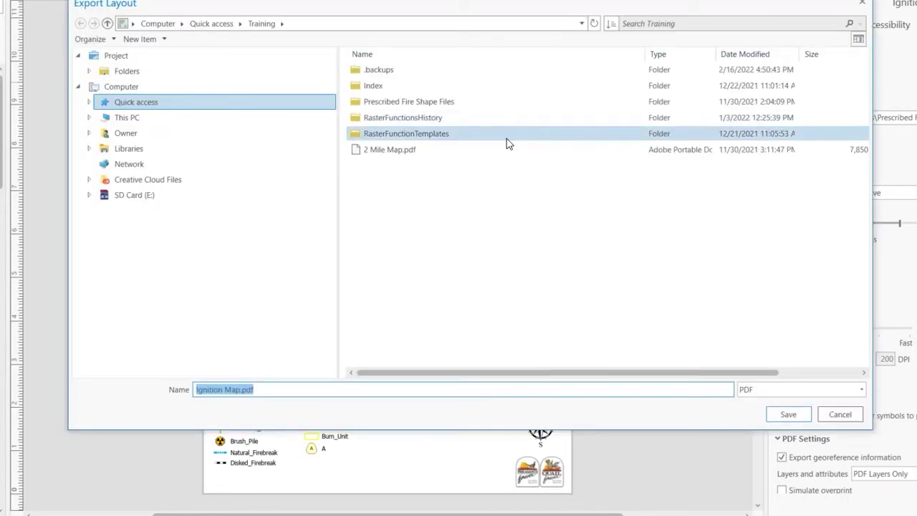
left_click(140, 152)
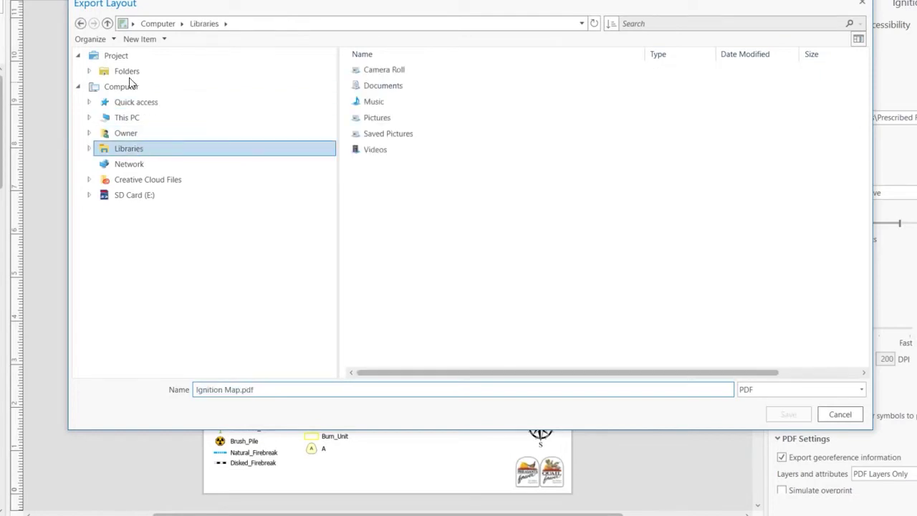
double_click(372, 88)
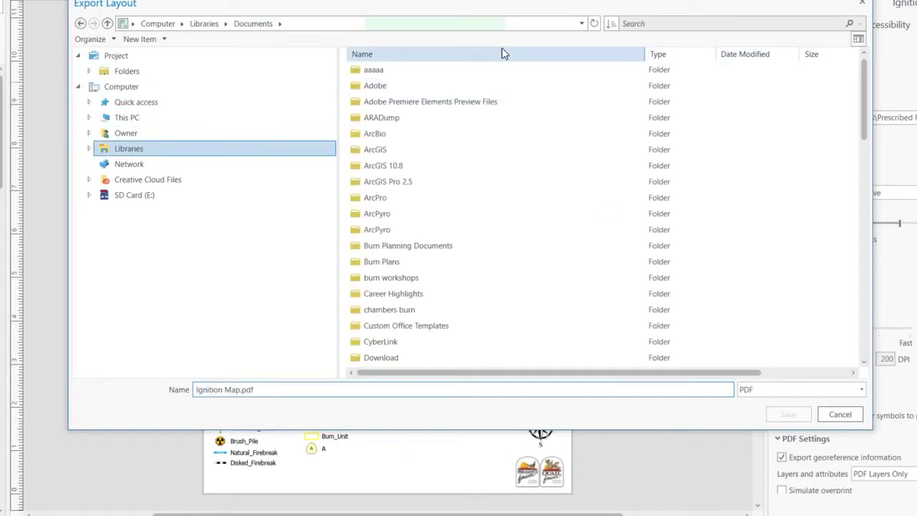
double_click(405, 214)
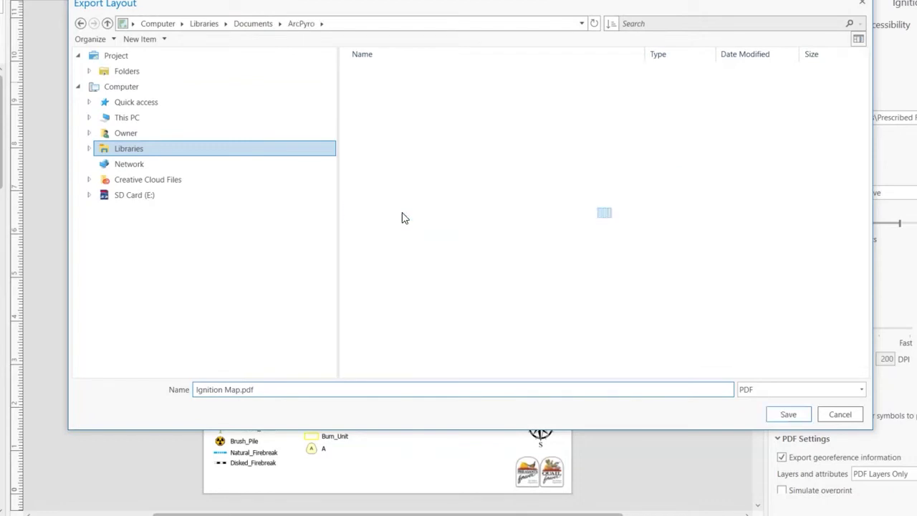
double_click(420, 148)
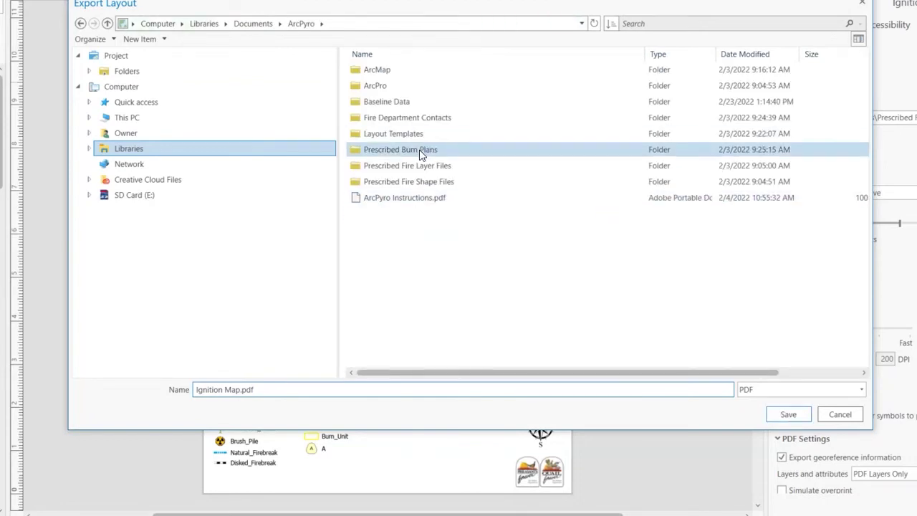
double_click(392, 72)
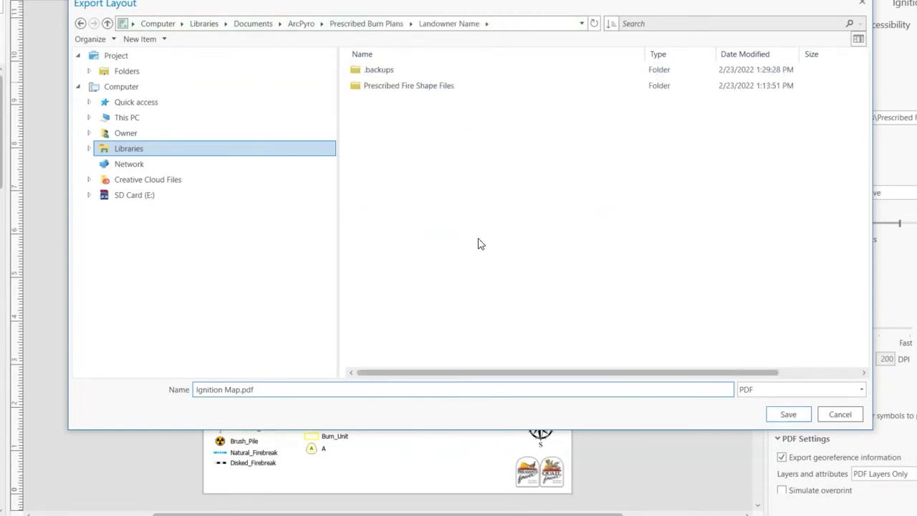
left_click(793, 418)
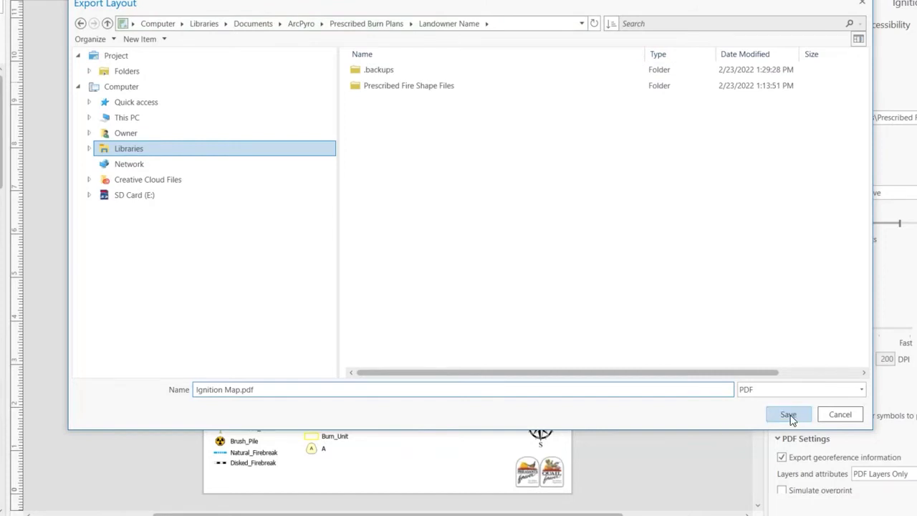
- Export the layout, view and close the exported PDF, and narrow the export settings again
scroll(792, 421, "down", 1)
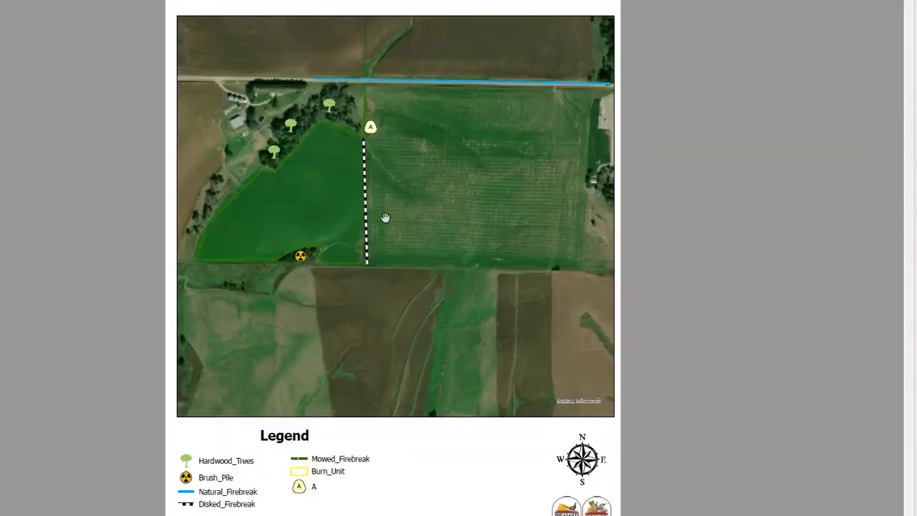
key("ctrl+w")
left_click(525, 241)
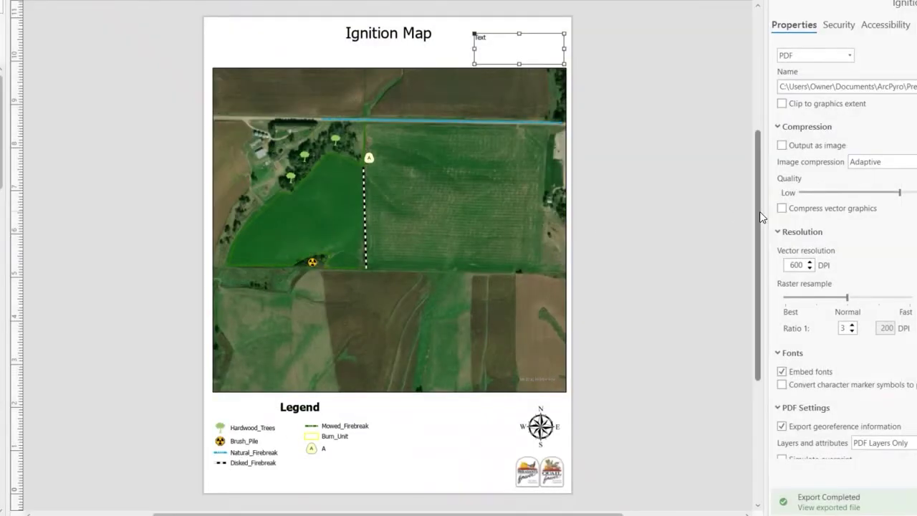
left_click_drag(764, 211, 891, 203)
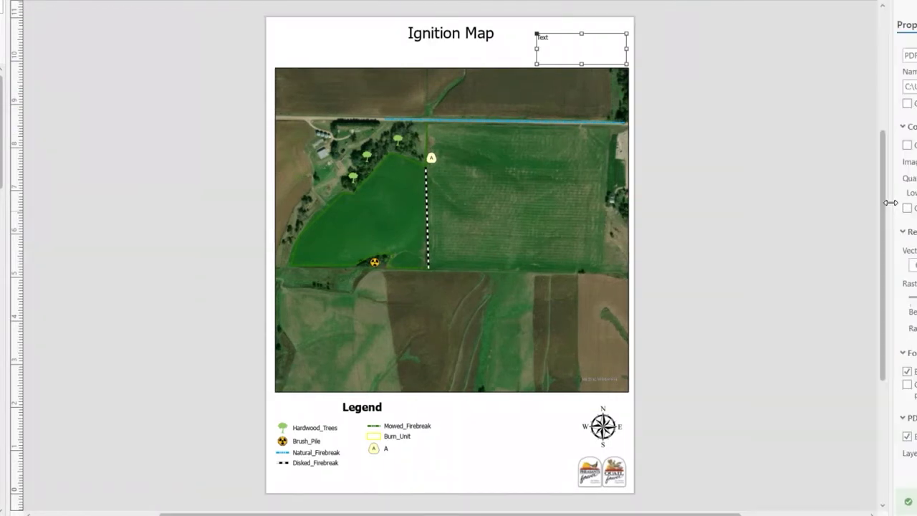
- Return to the map, dismiss the basemap choices, and measure the area of the large field east of the dashed firebreak by its four corners
double_click(349, 132)
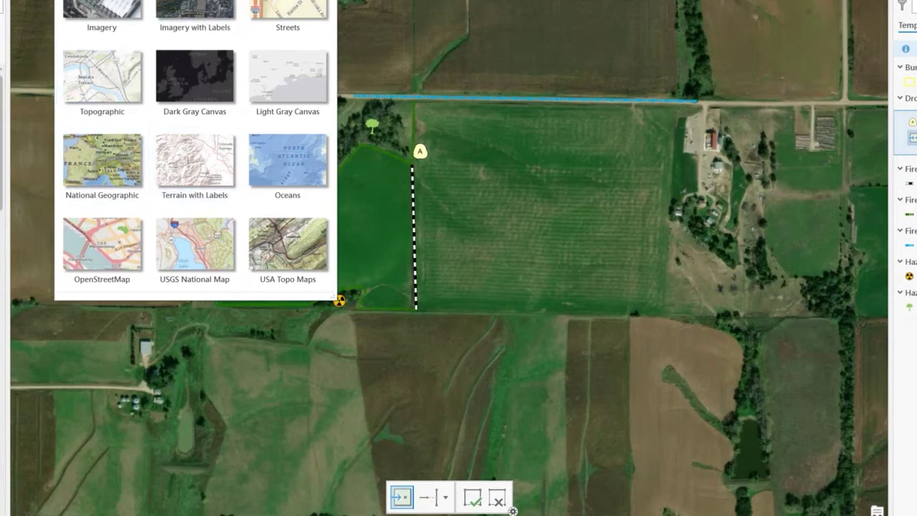
key("Escape")
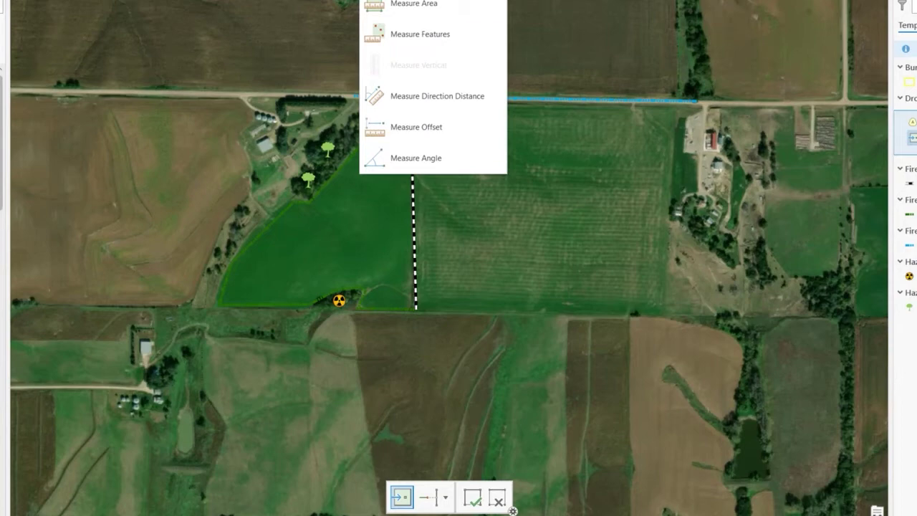
left_click(420, 4)
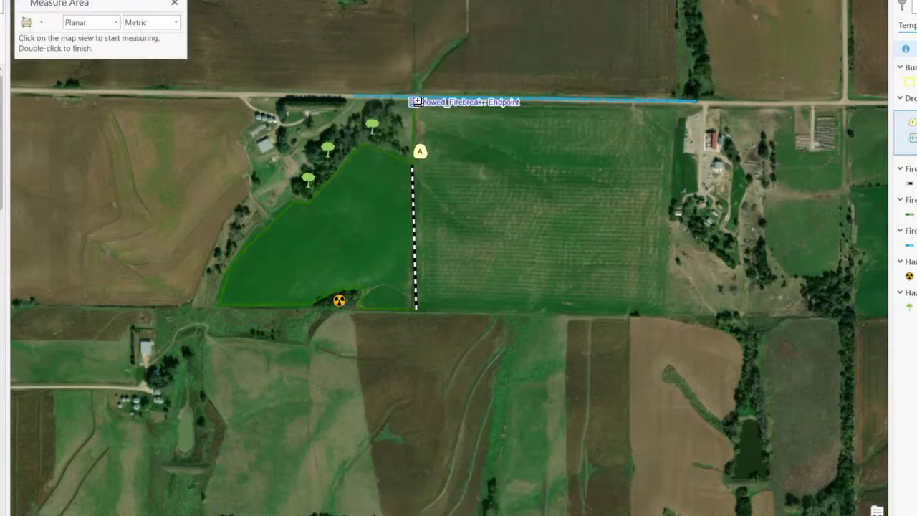
left_click(417, 102)
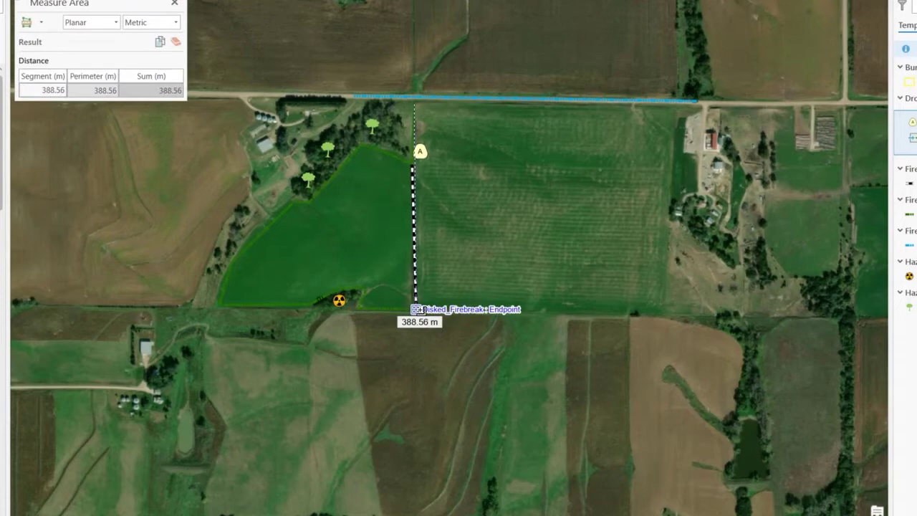
left_click(417, 309)
left_click(663, 312)
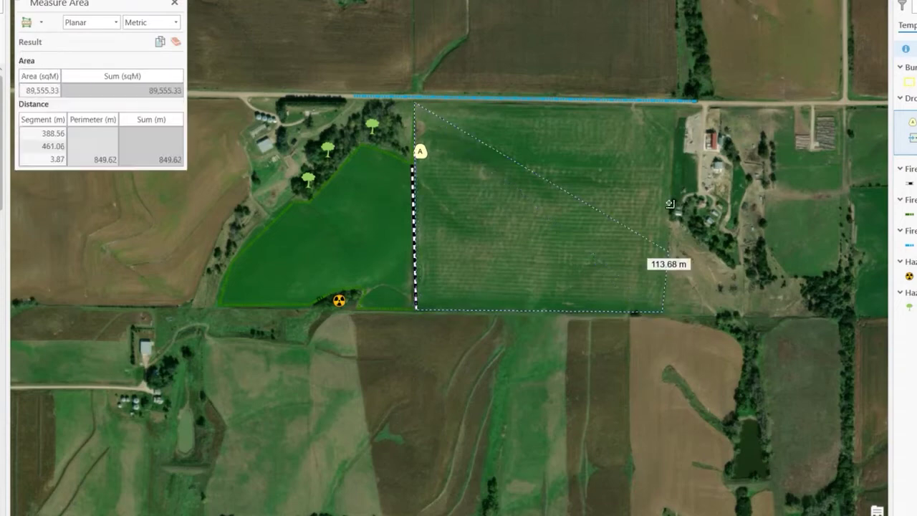
left_click(674, 105)
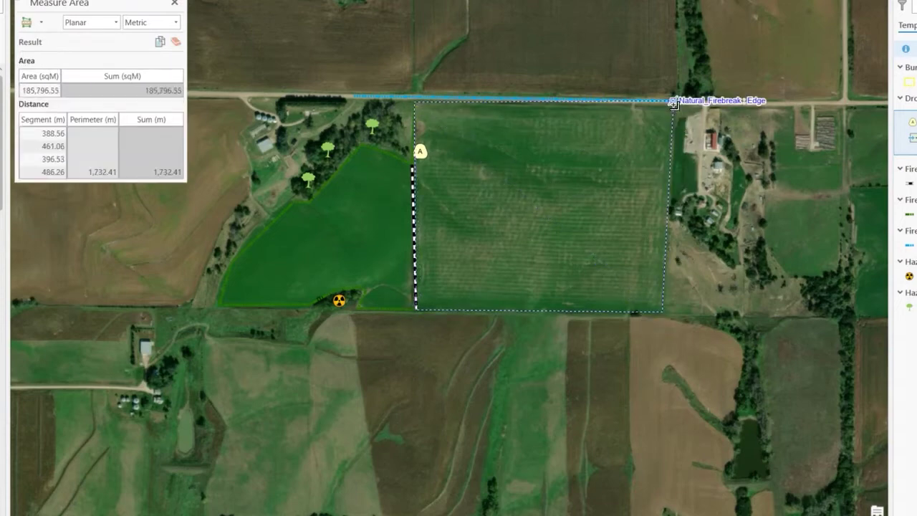
- Convert the measured field area to acres and end the area measurement
left_click(176, 23)
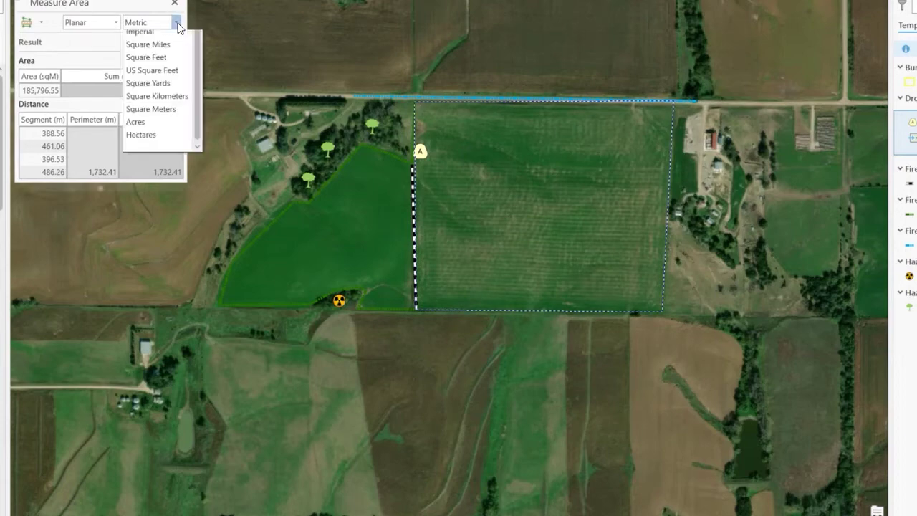
left_click(152, 185)
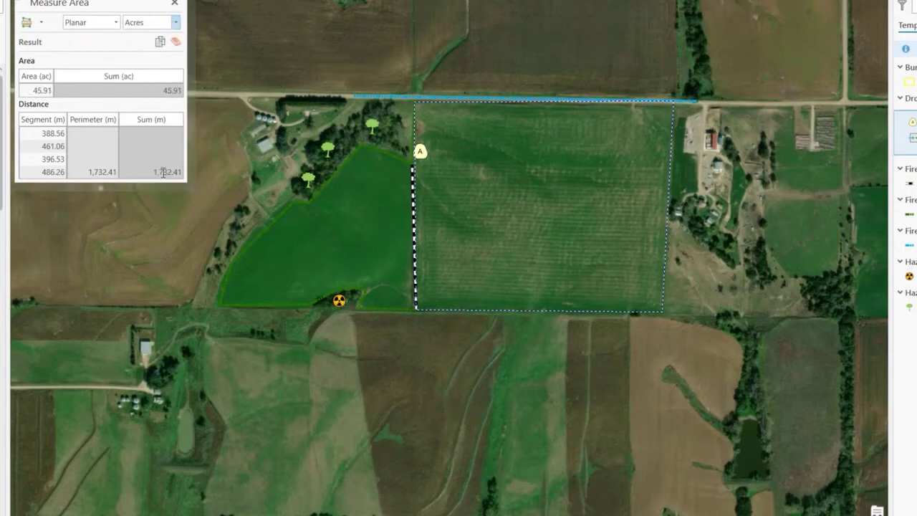
left_click(175, 4)
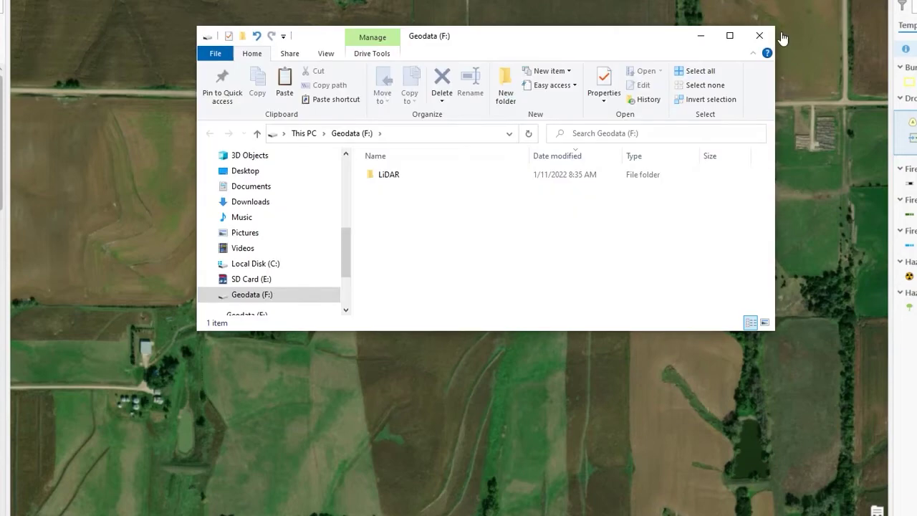
- Close the Geodata (F:) window, then open the Landowner Name folder inside Prescribed Burn Plans in File Explorer
left_click(759, 35)
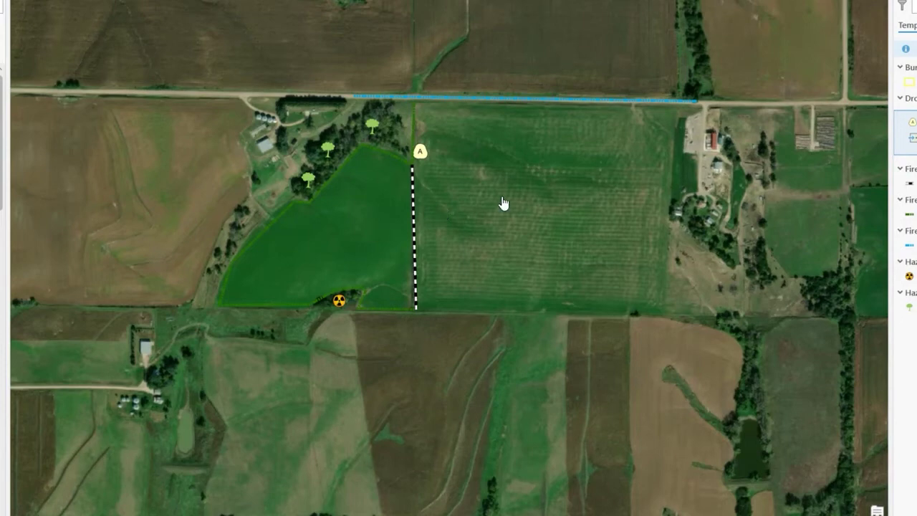
scroll(547, 255, "up", 2)
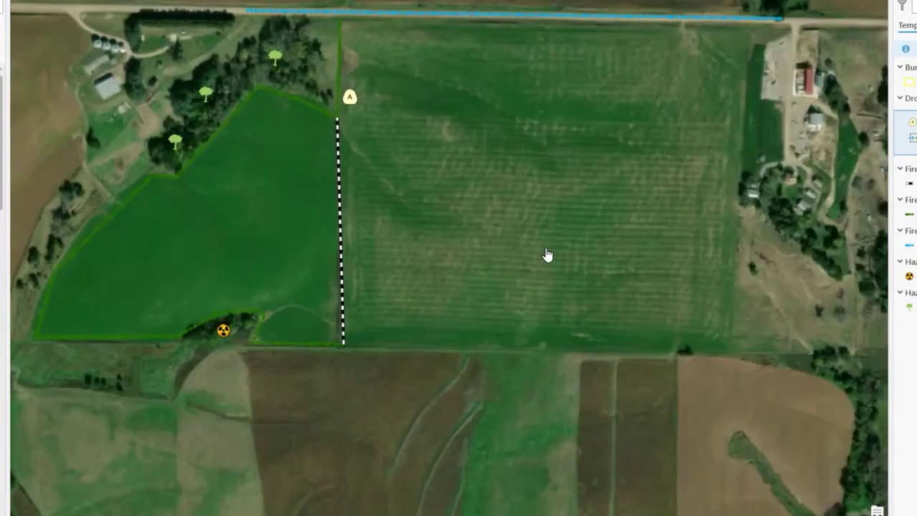
scroll(547, 256, "down", 2)
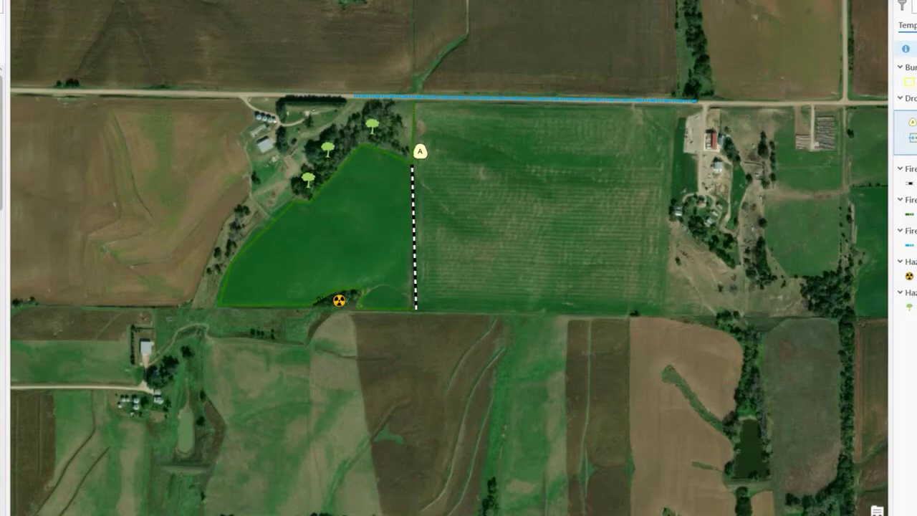
mouse_move(296, 514)
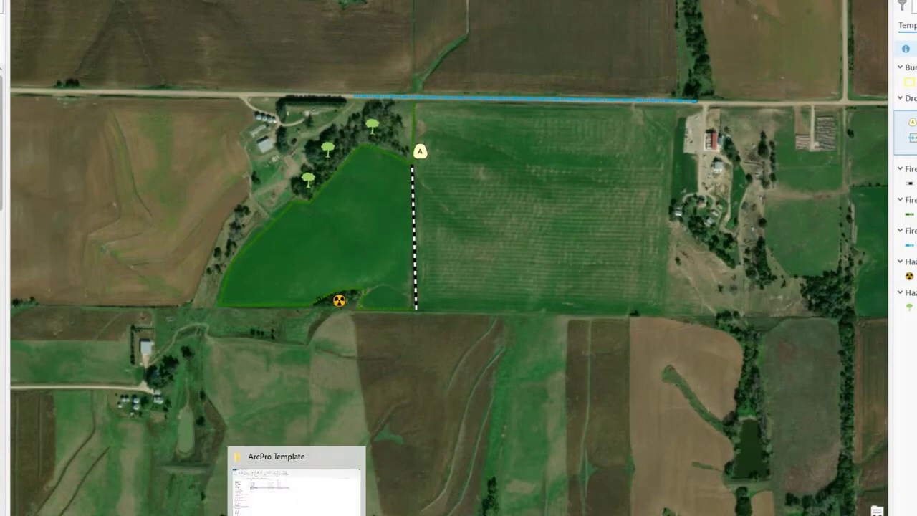
left_click(296, 487)
key("alt+Up")
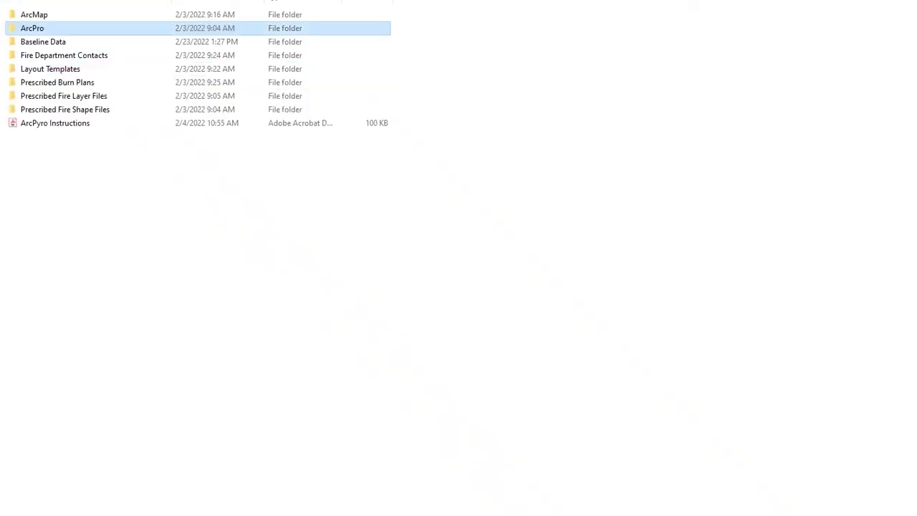
double_click(99, 85)
double_click(86, 16)
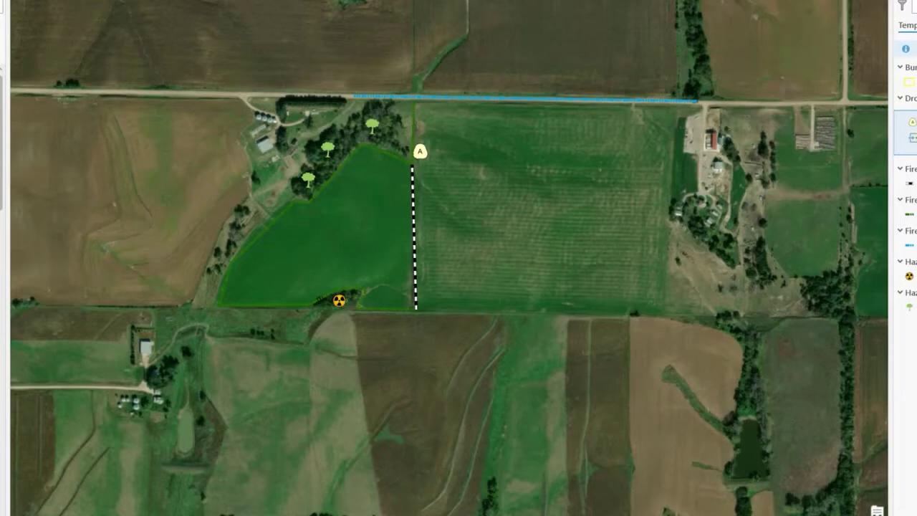
- Add the hillshade_ne155_v1 raster from F:\LiDAR\Saunders.gdb to the map
scroll(404, 303, "down", 2)
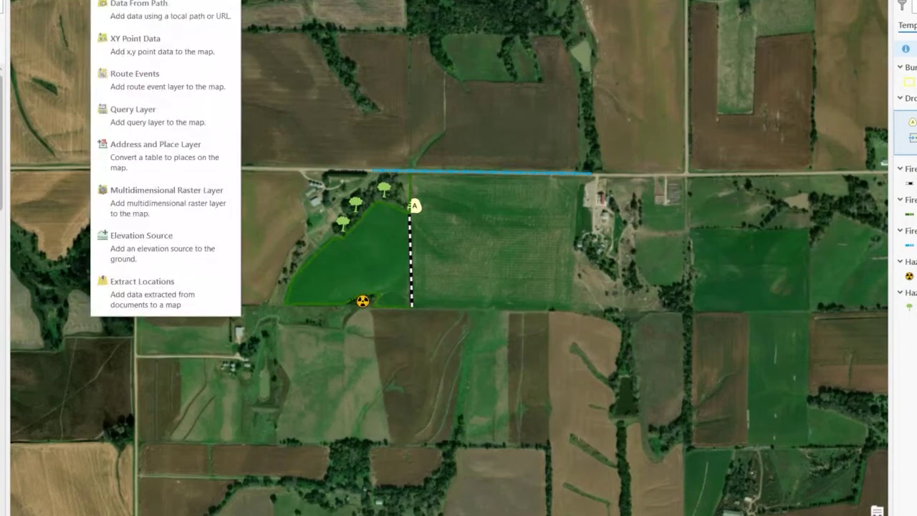
left_click(136, 1)
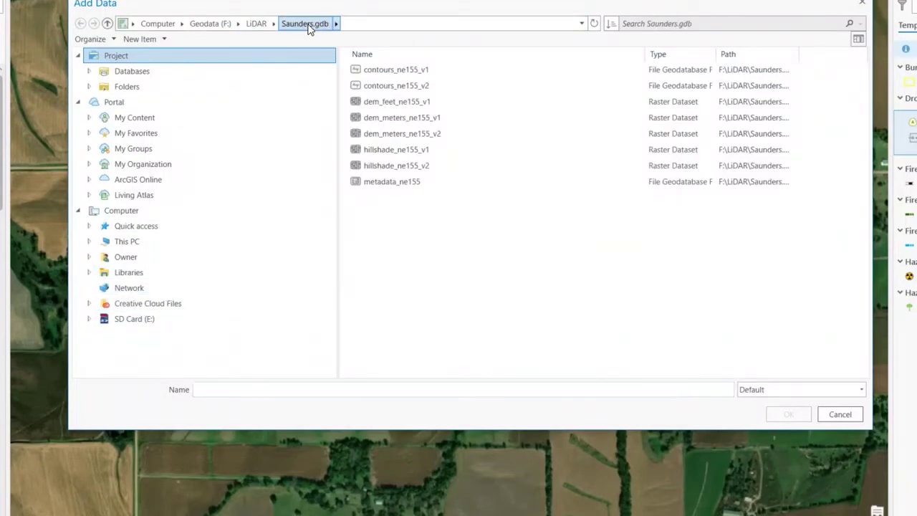
left_click(440, 152)
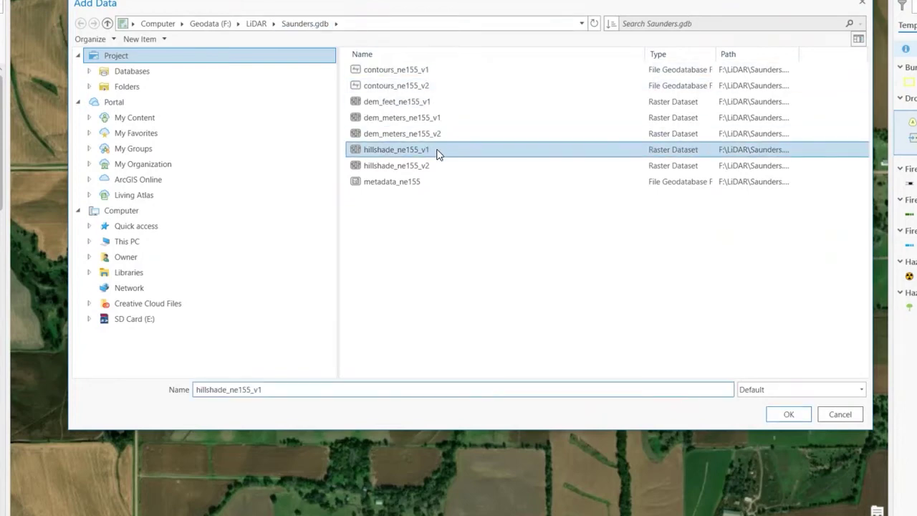
left_click(790, 415)
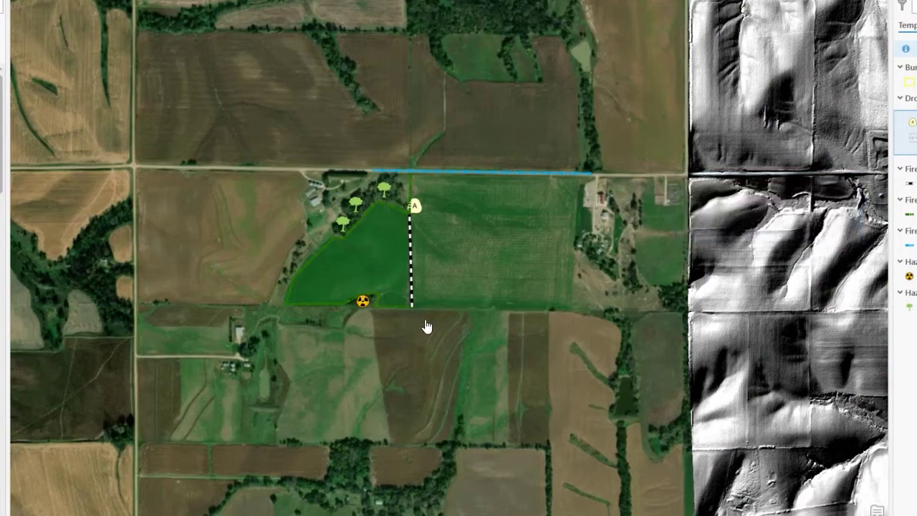
- Examine the terrain relief of the hillshade east of the burn unit at several scales
left_click_drag(693, 273, 238, 278)
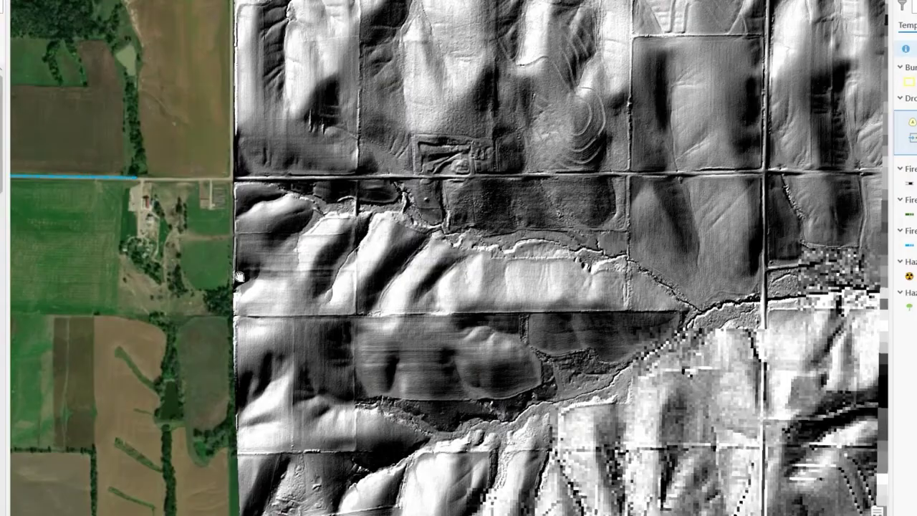
scroll(239, 278, "down", 3)
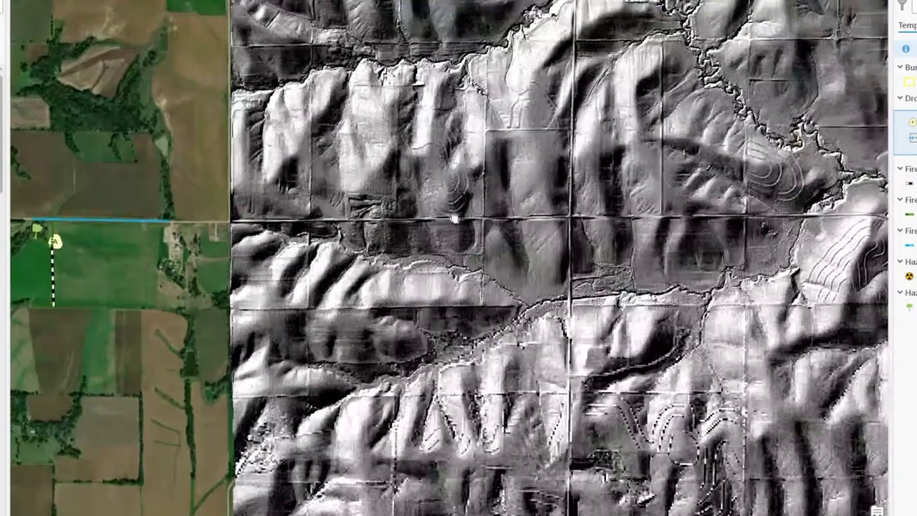
scroll(275, 205, "up", 1)
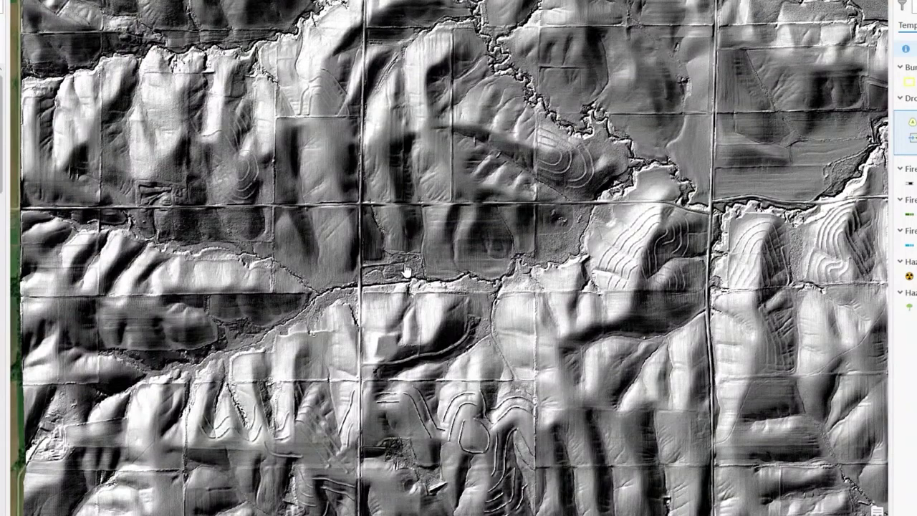
scroll(419, 148, "down", 1)
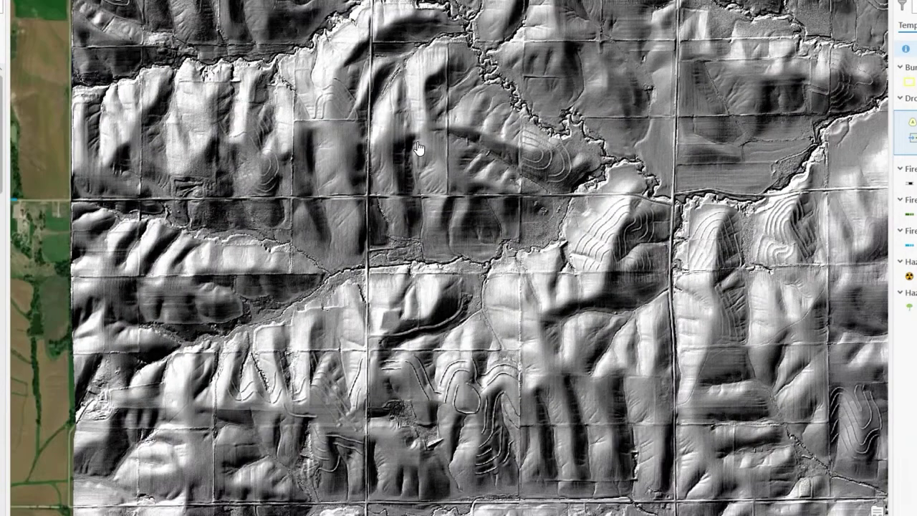
scroll(418, 148, "down", 1)
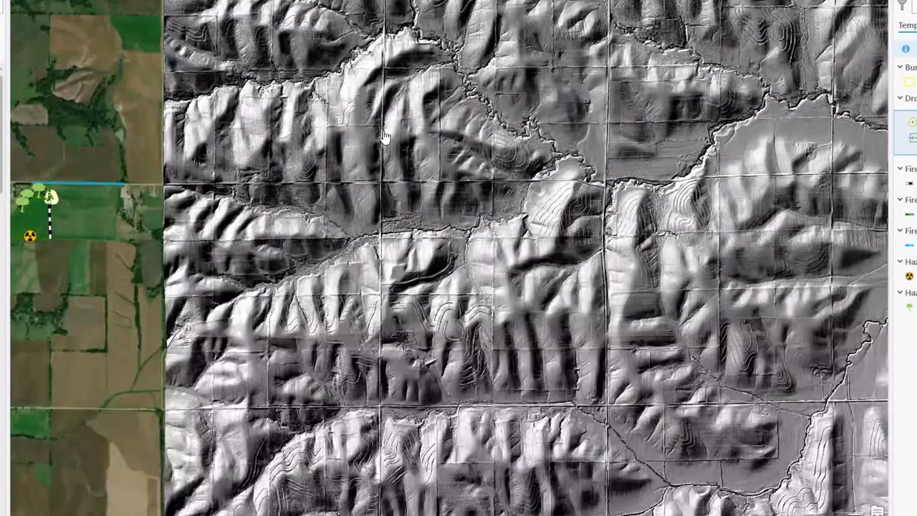
scroll(385, 137, "up", 1)
scroll(385, 136, "up", 1)
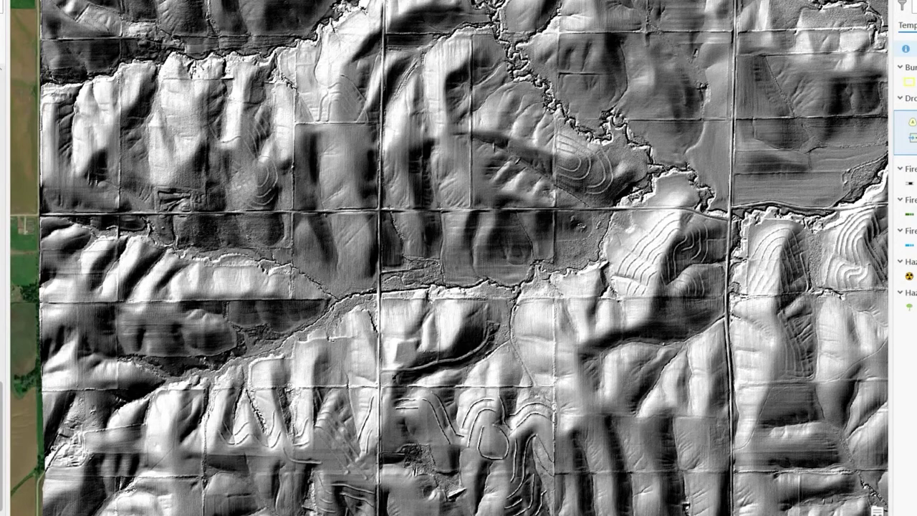
- Blend the hillshade layer with the imagery using a divergent blending mode and set its stretch type to Esri
left_click(100, 1)
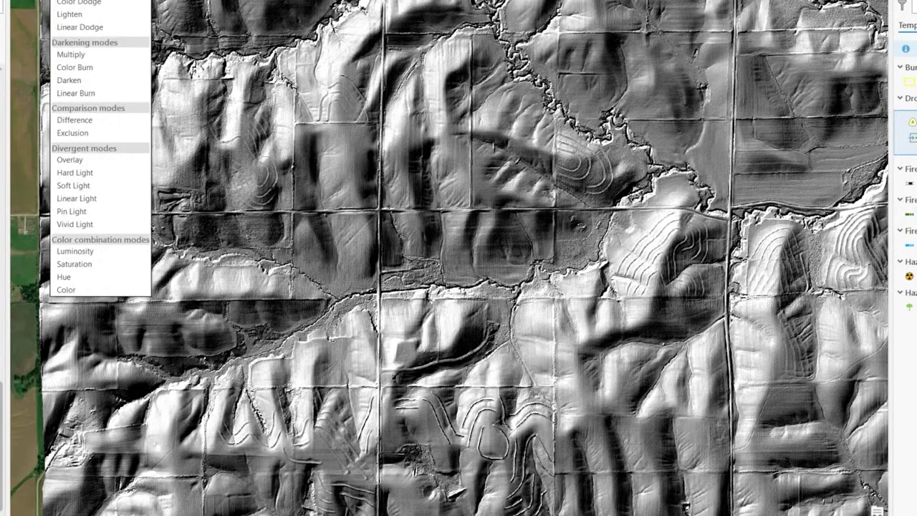
left_click(102, 166)
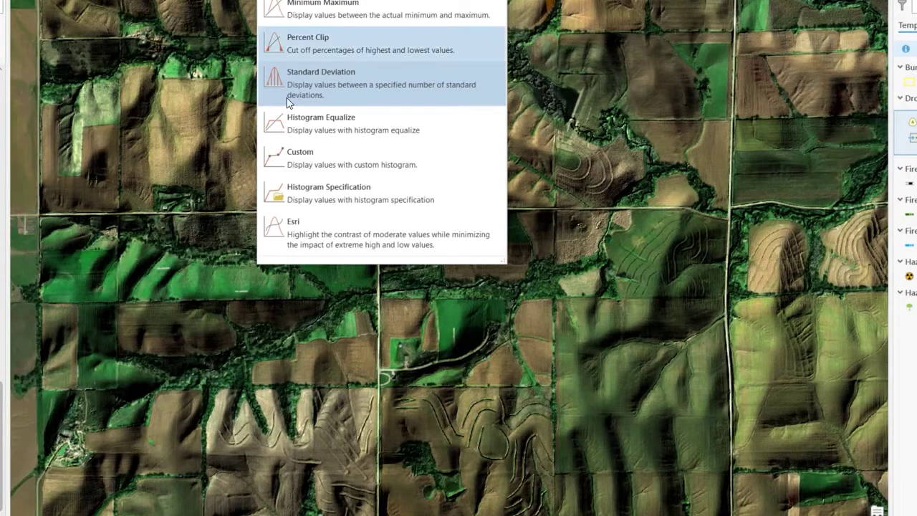
left_click(361, 243)
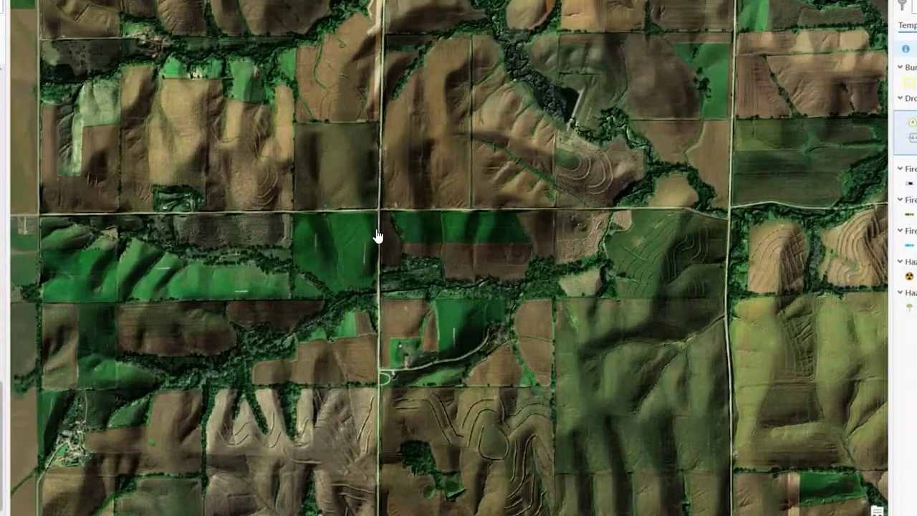
- Inspect slopes, terraces and drainages in the blended hillshade imagery across the surrounding fields
scroll(215, 198, "up", 2)
left_click_drag(480, 215, 471, 365)
left_click_drag(322, 148, 385, 322)
left_click_drag(361, 205, 403, 237)
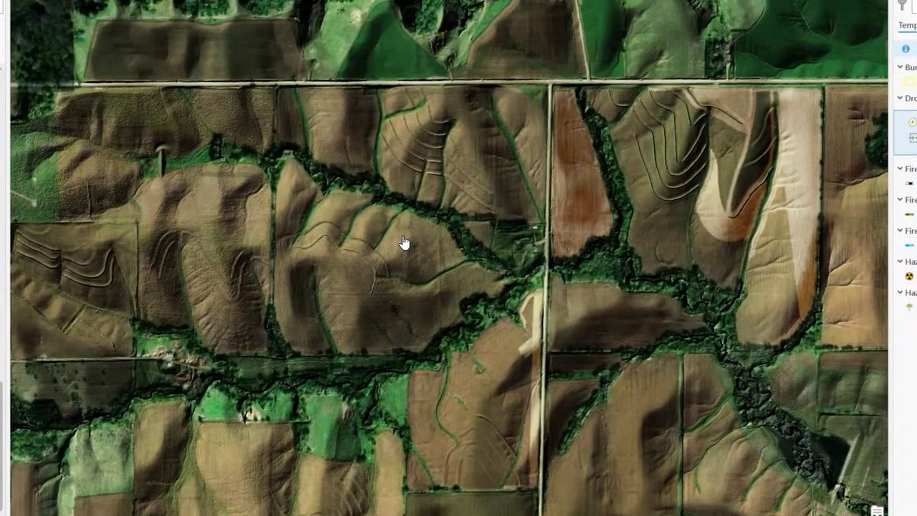
scroll(405, 244, "up", 2)
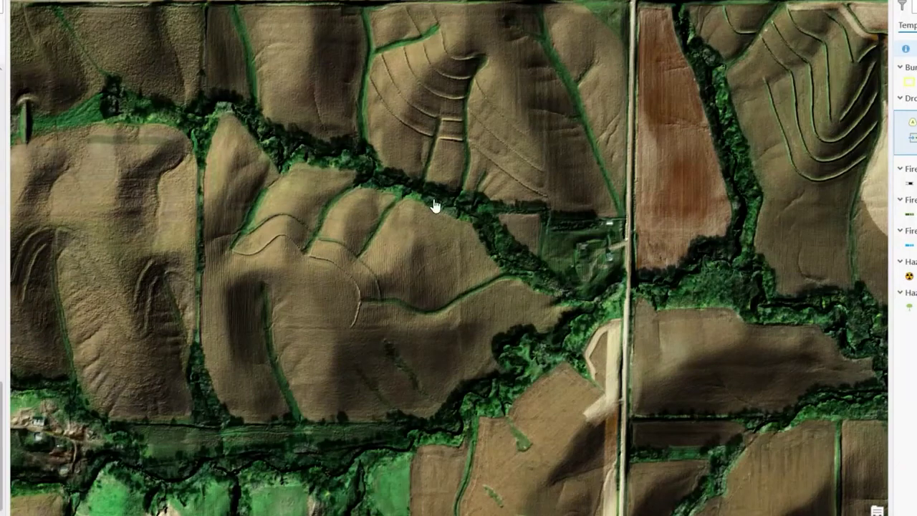
scroll(436, 203, "down", 2)
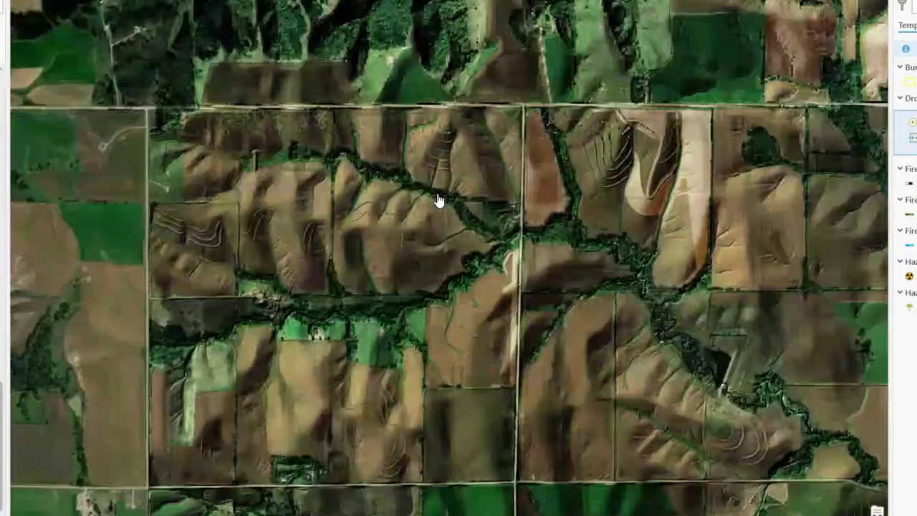
scroll(439, 200, "down", 1)
left_click_drag(465, 96, 420, 147)
left_click_drag(554, 323, 512, 148)
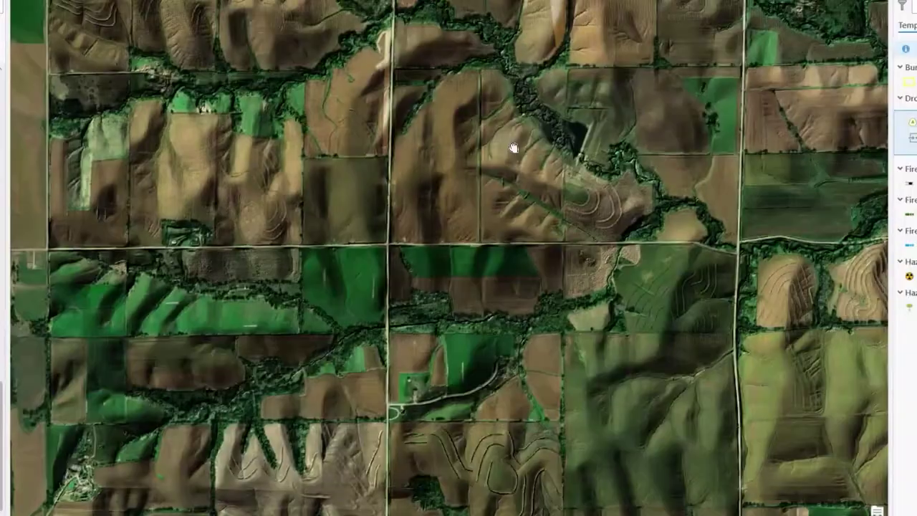
left_click_drag(502, 440, 445, 271)
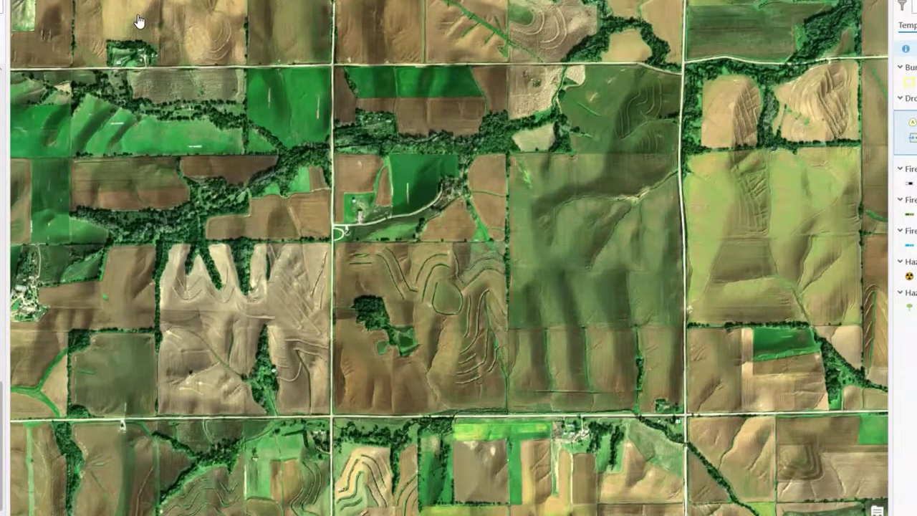
- Widen the feature templates pane so the full firebreak and hazard template names can be read
scroll(2, 337, "up", 5)
scroll(2, 230, "up", 3)
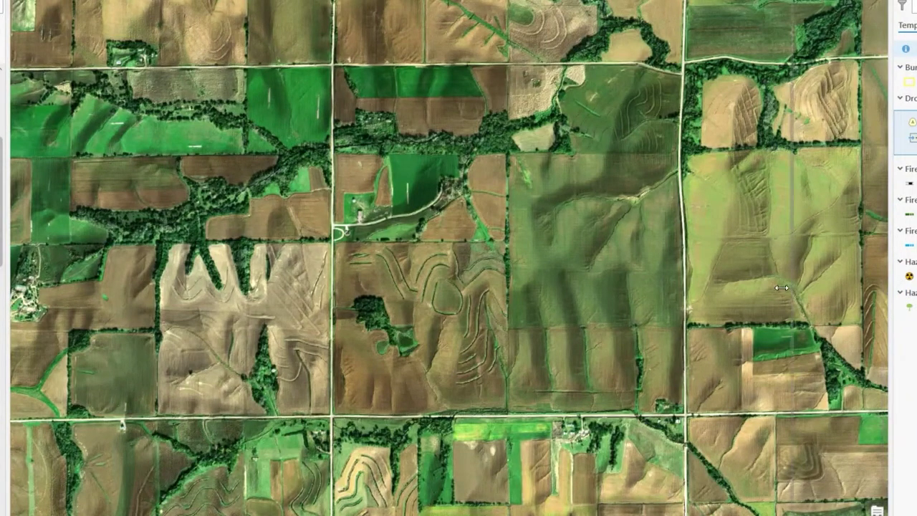
left_click_drag(722, 288, 722, 290)
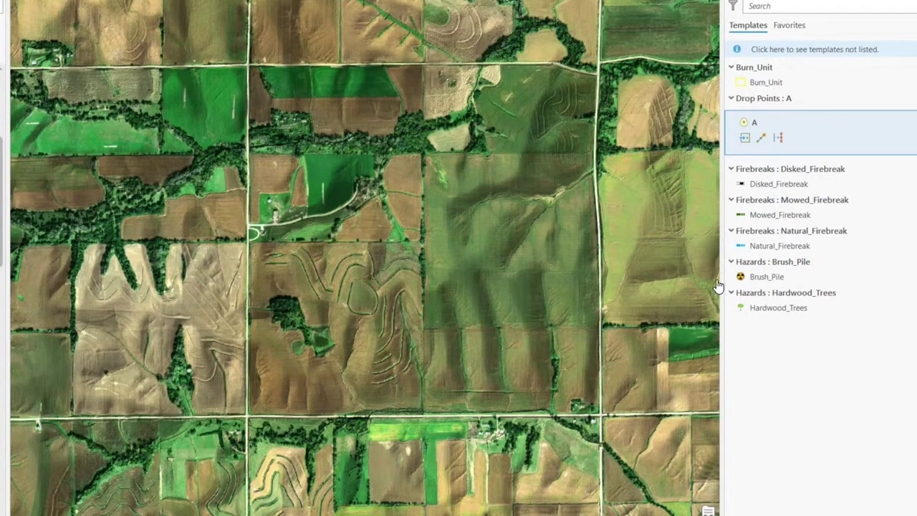
left_click_drag(721, 278, 768, 273)
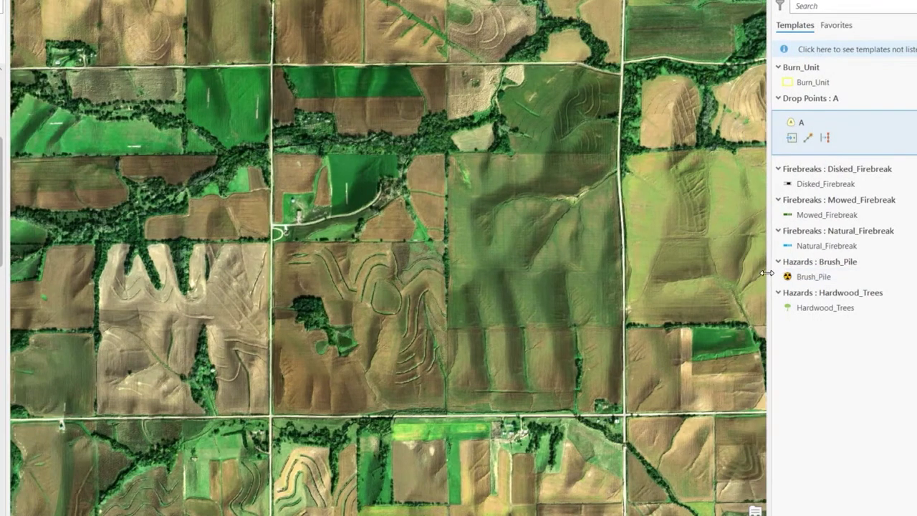
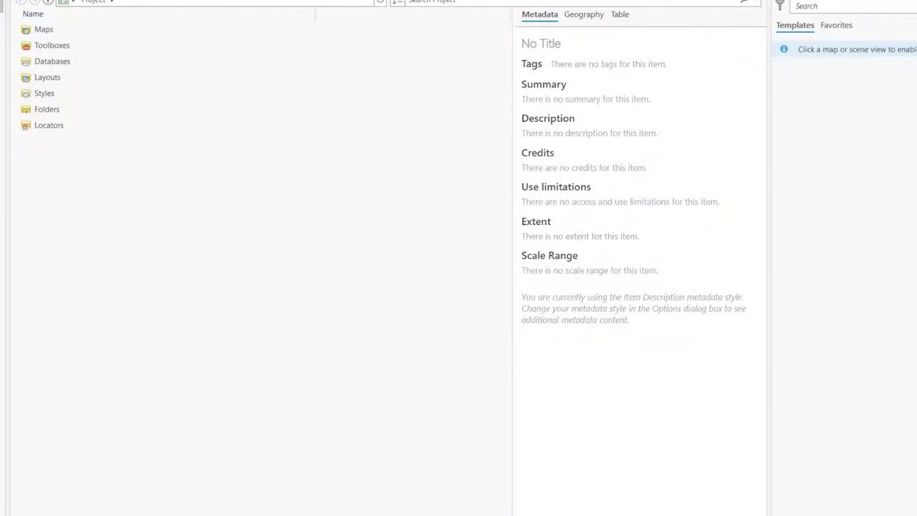
- Add the existing Prescribed_Fire_Planning.gdb from the ArcPyro Prescribed Burn Plans, Landowner Name, Prescribed Fire Shape Files folder to the project's databases
left_click(57, 68)
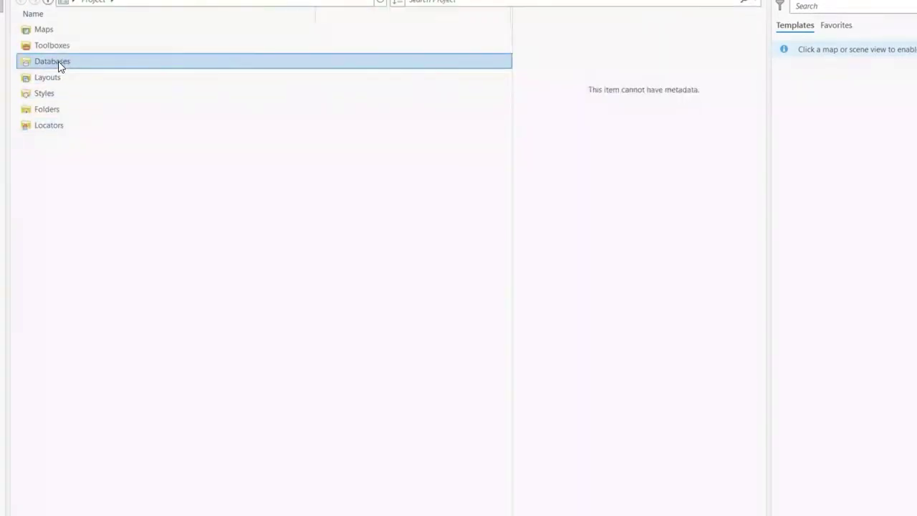
left_click(43, 78)
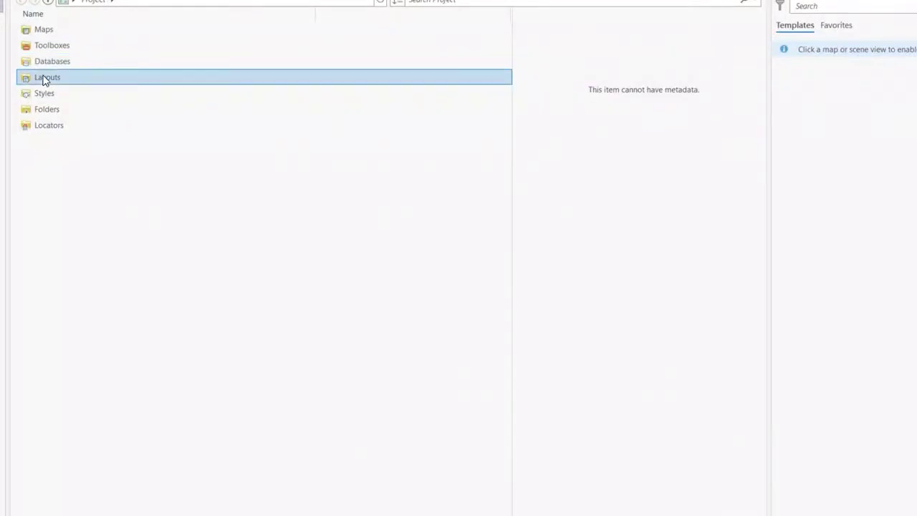
left_click(47, 61)
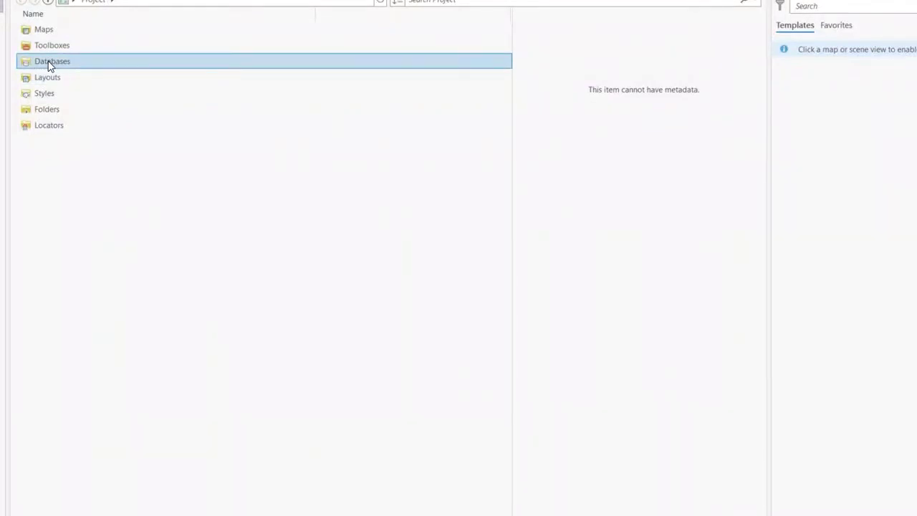
right_click(49, 65)
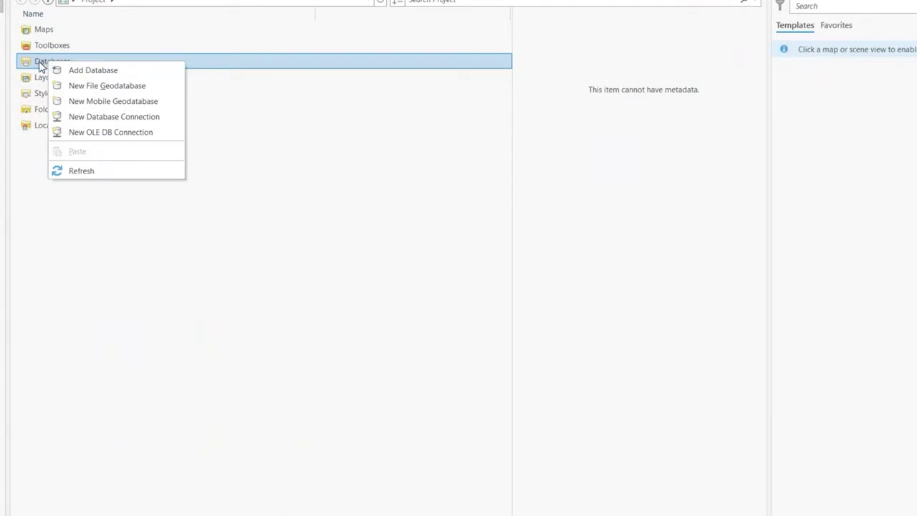
left_click(118, 74)
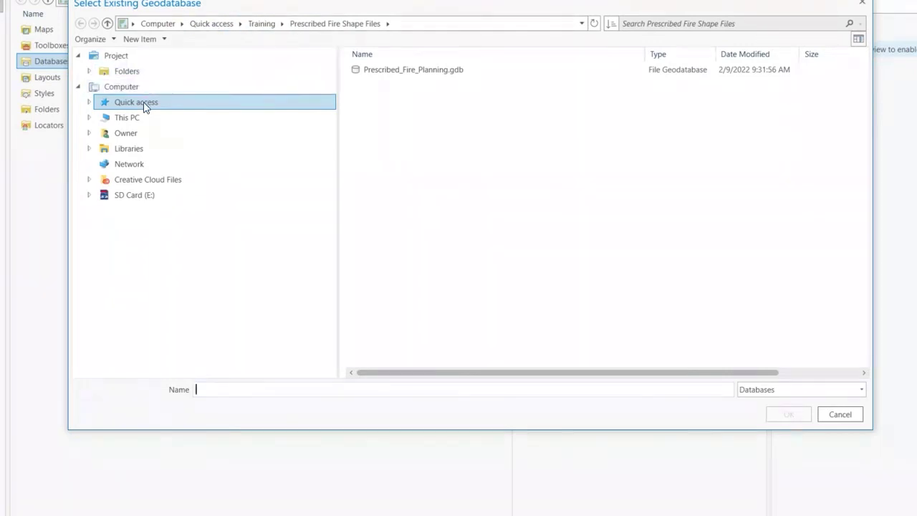
left_click(131, 149)
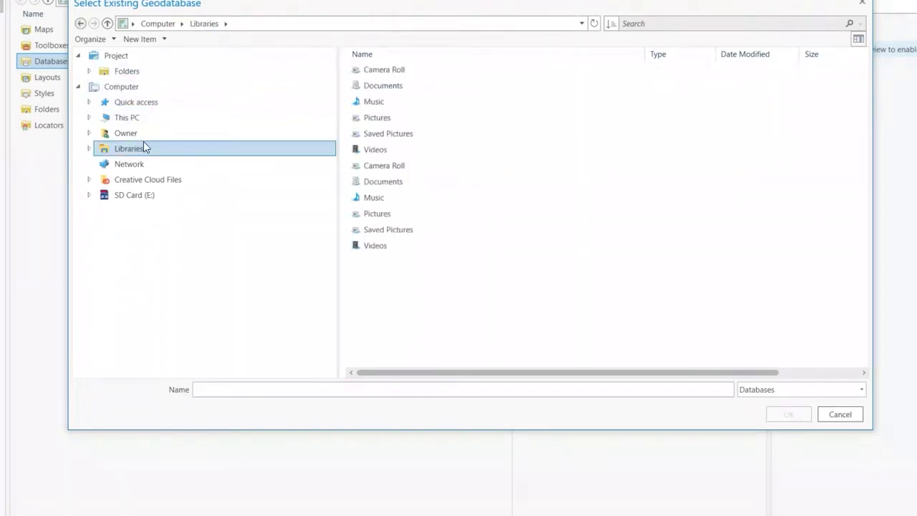
double_click(381, 85)
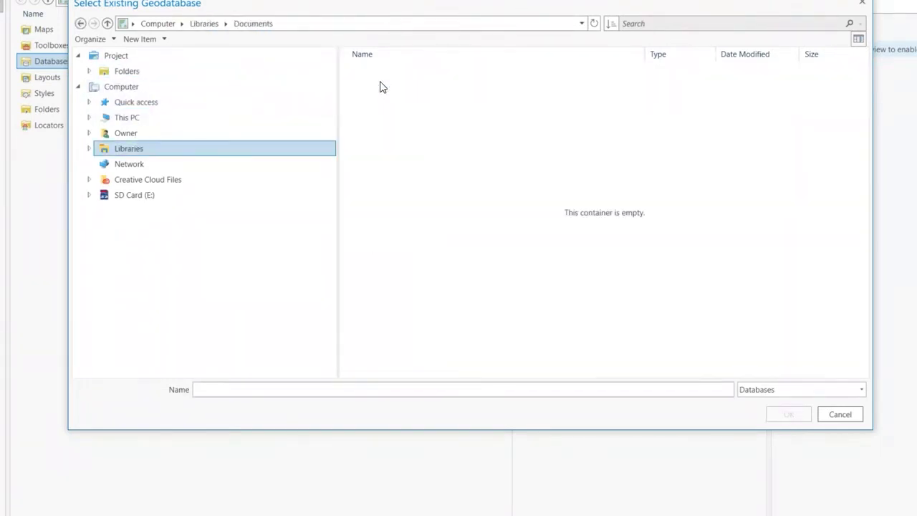
left_click(137, 136)
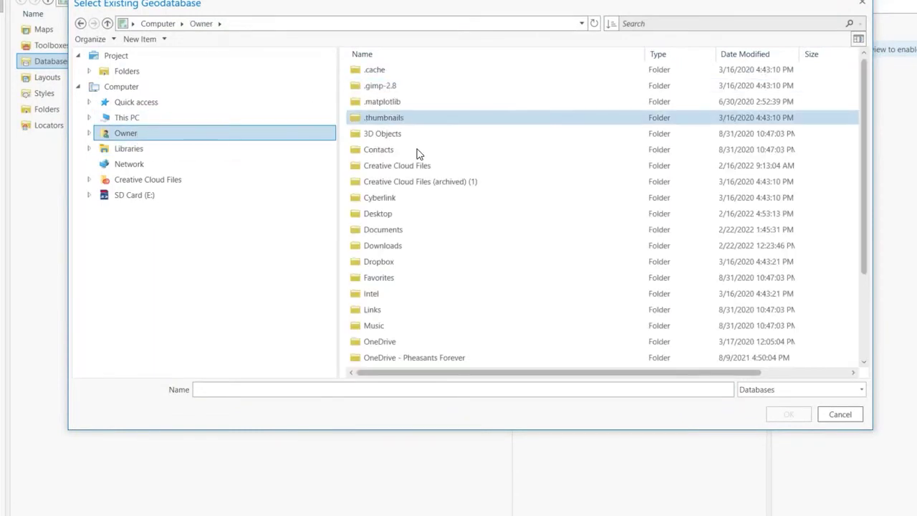
double_click(411, 238)
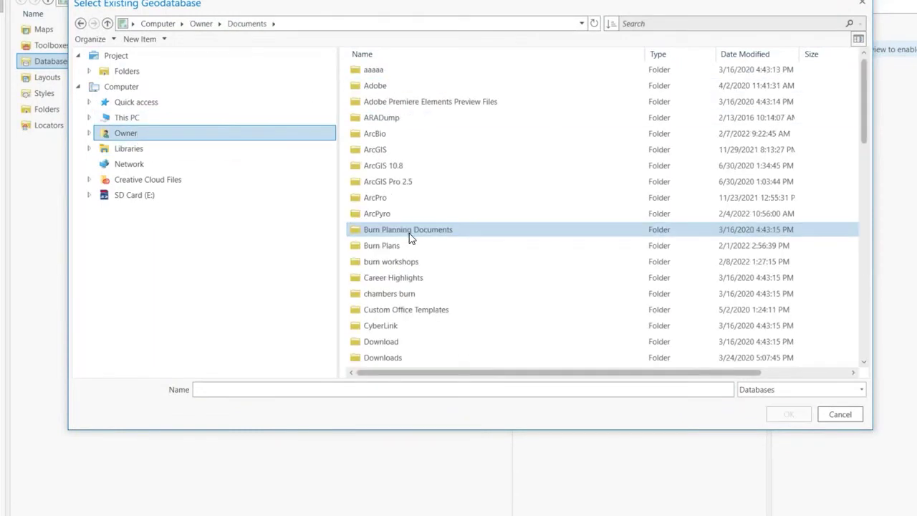
double_click(413, 214)
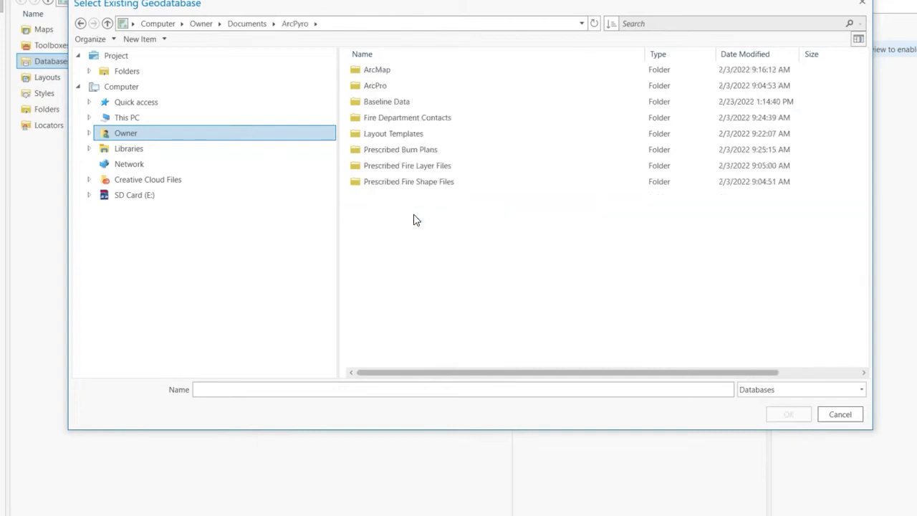
double_click(433, 149)
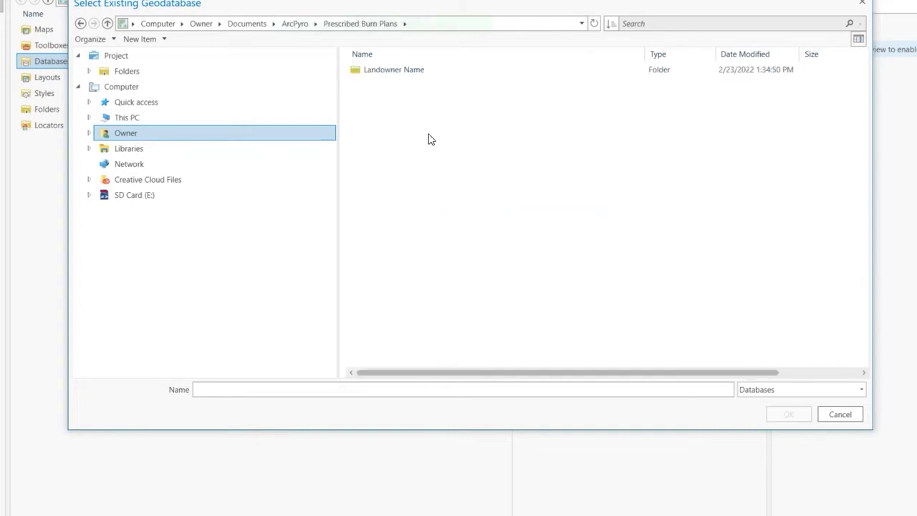
double_click(410, 72)
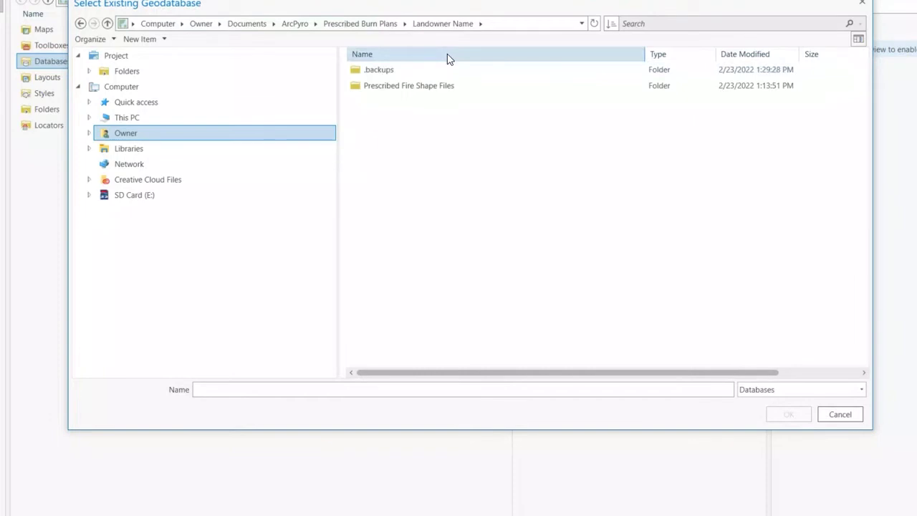
double_click(448, 87)
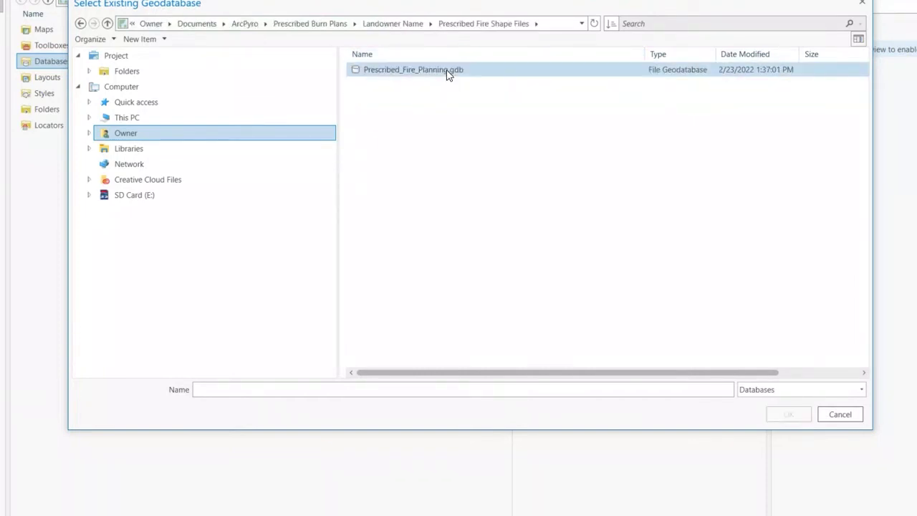
left_click(447, 74)
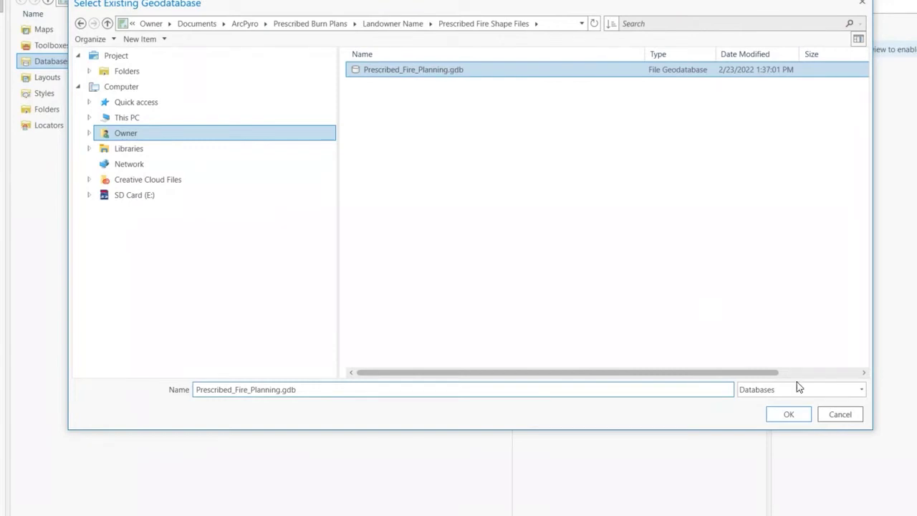
left_click(789, 414)
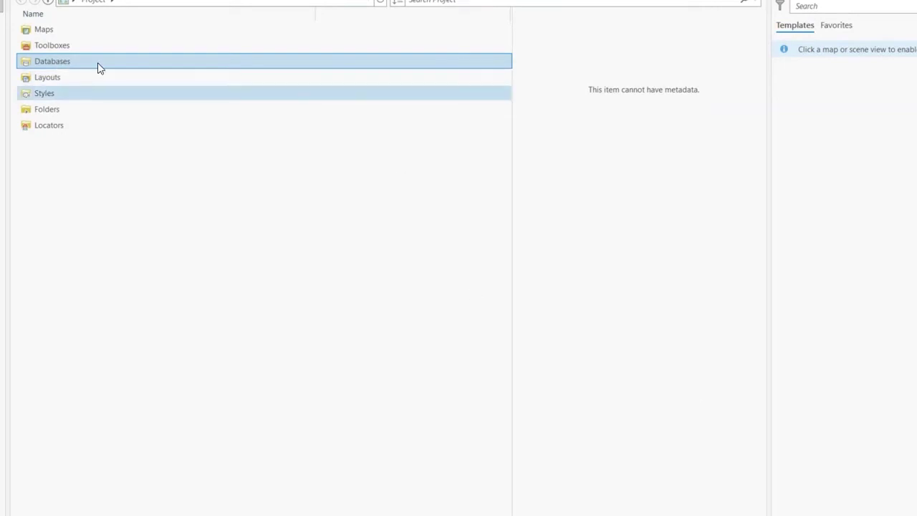
- Open the Prescribed_Fire_Planning geodatabase, widen its contents list and look through its feature classes
left_click(58, 78)
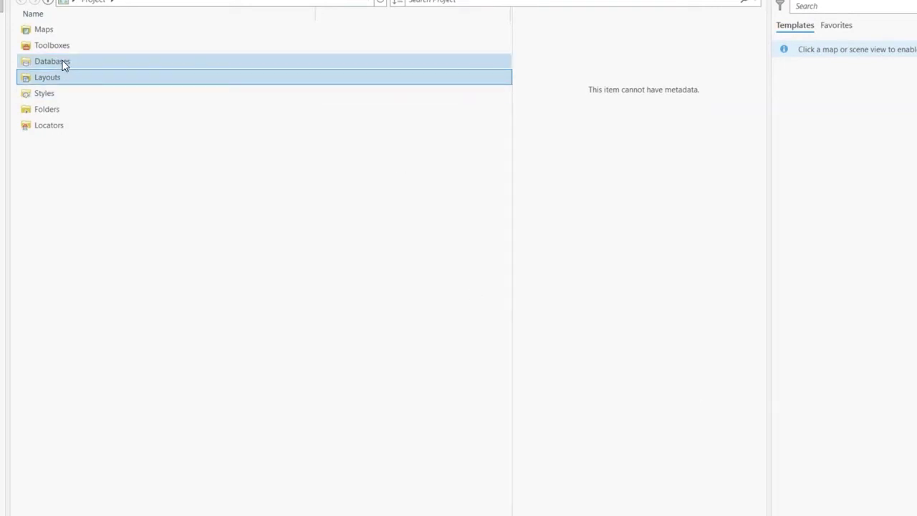
left_click(63, 65)
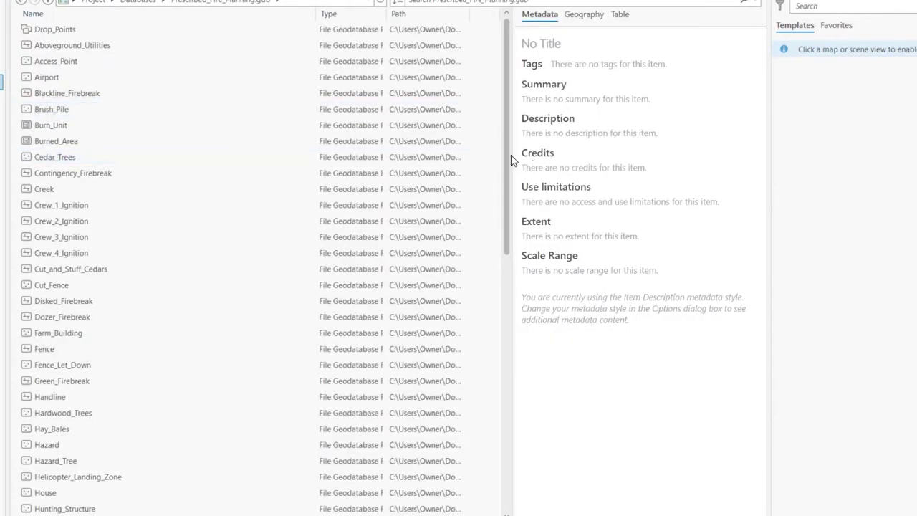
left_click_drag(518, 154, 666, 154)
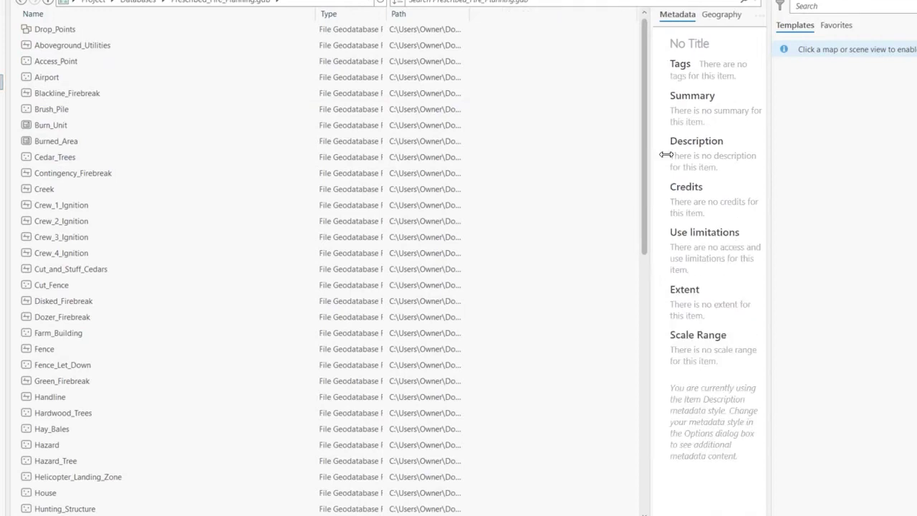
left_click(168, 112)
scroll(121, 112, "down", 2)
left_click(122, 129)
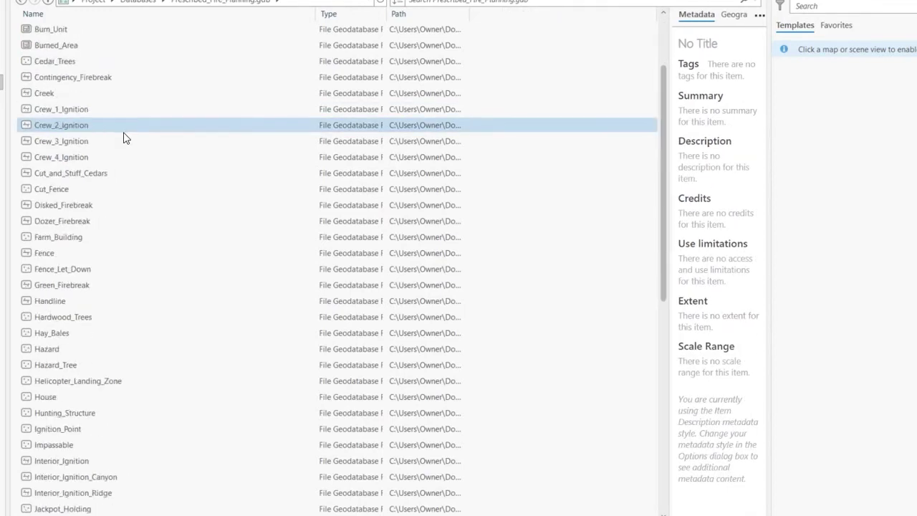
- Examine the name and source properties of the Creek feature class without changing them
right_click(76, 94)
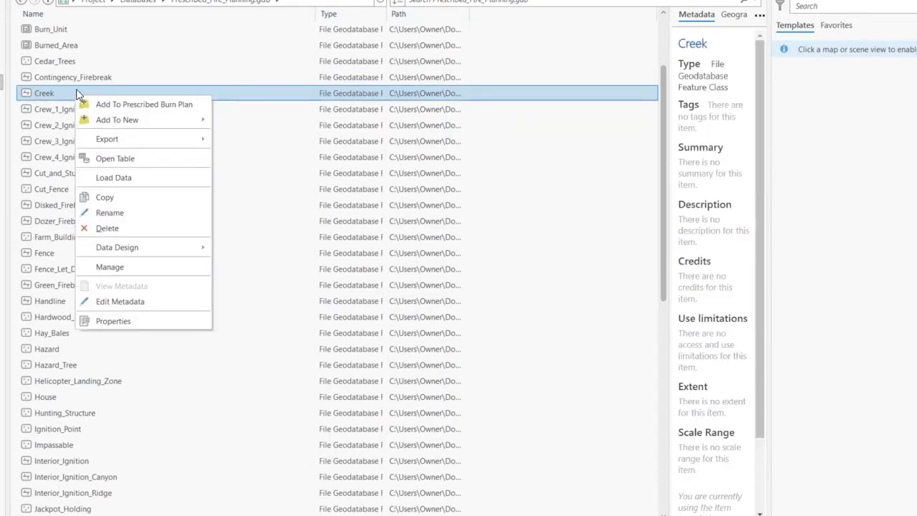
left_click(160, 327)
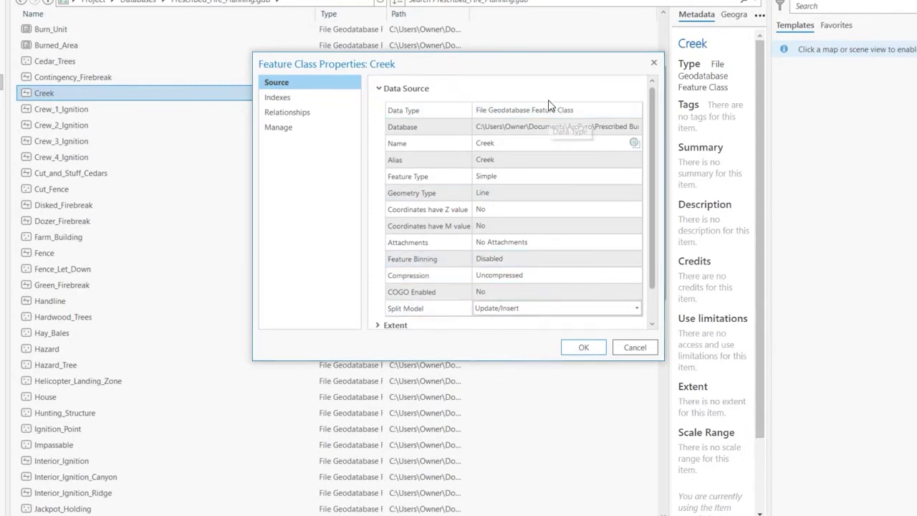
left_click(536, 142)
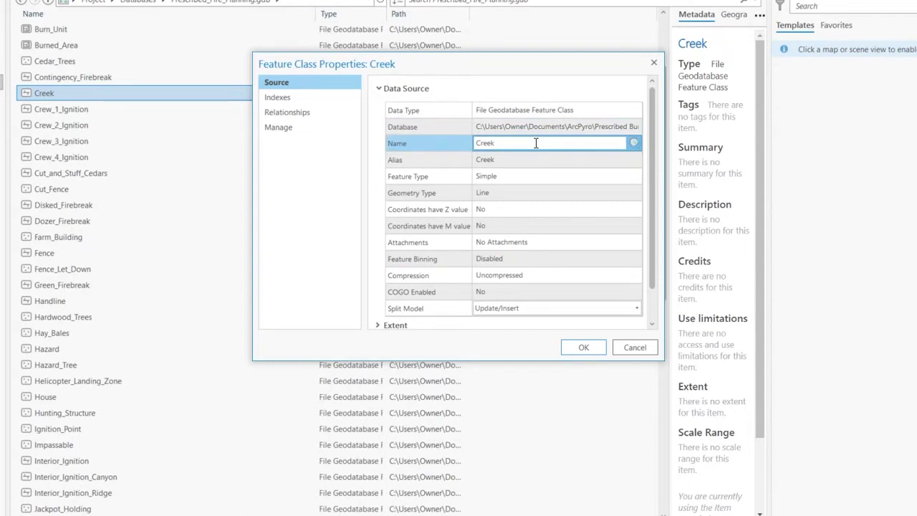
left_click(652, 350)
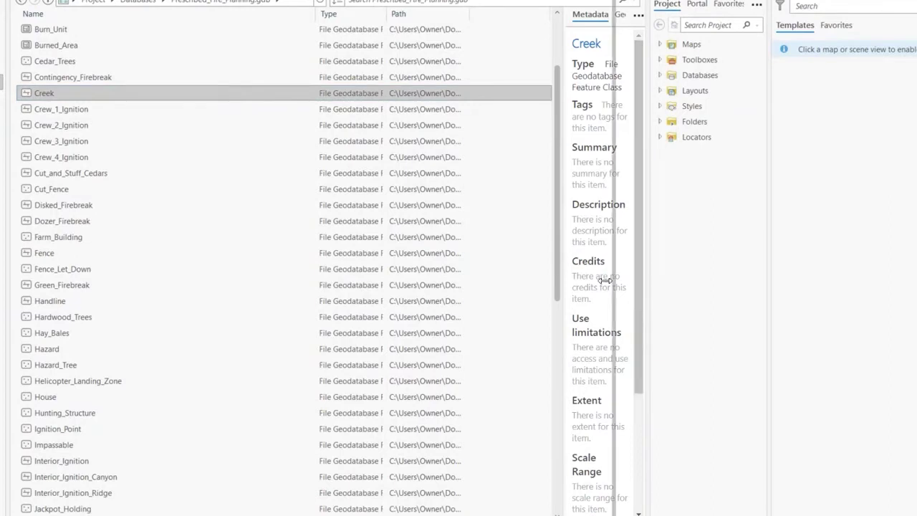
- Return to the map, widen the Catalog pane and discard all pending edits
left_click_drag(774, 264, 863, 278)
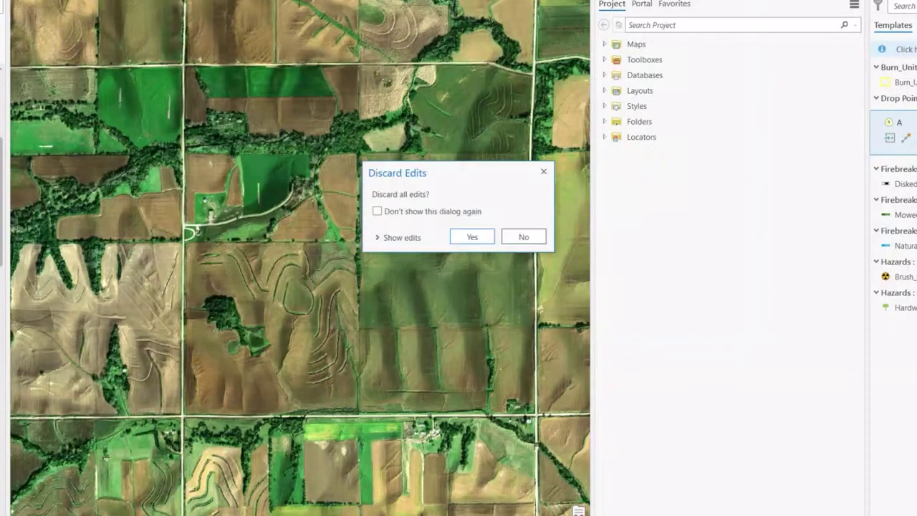
left_click(467, 239)
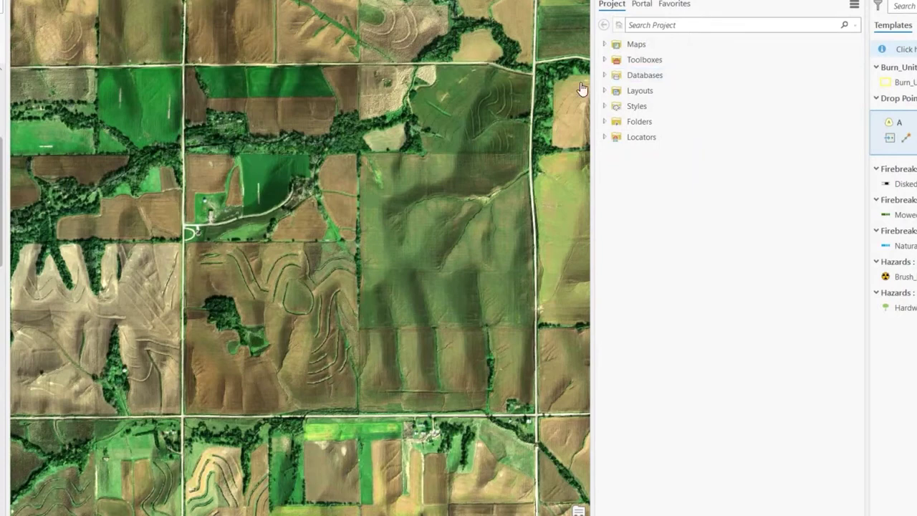
- Expand Prescribed_Fire_Planning.gdb among the project's databases to list its feature classes beside the map
left_click(615, 43)
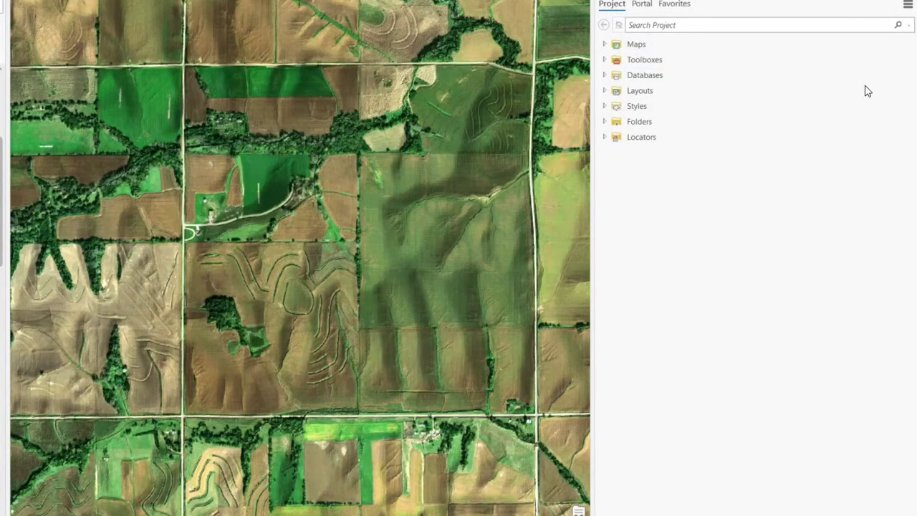
left_click(604, 75)
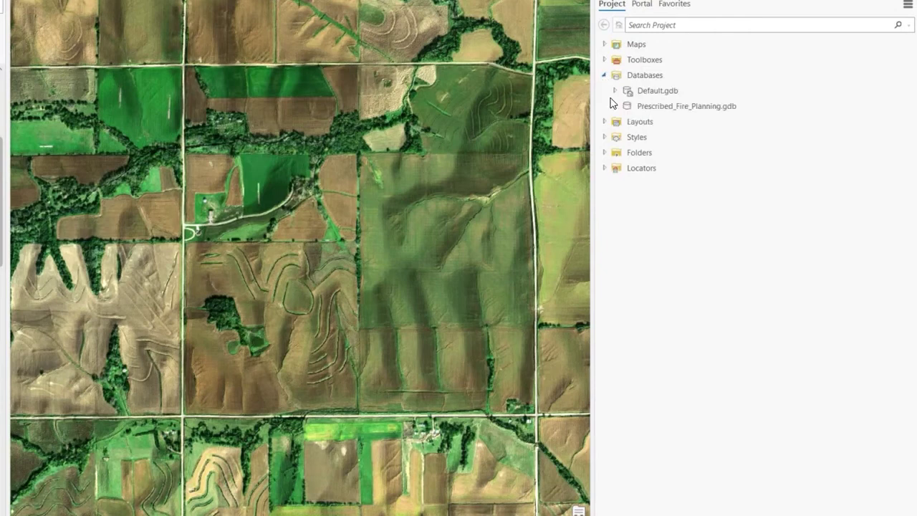
left_click(615, 106)
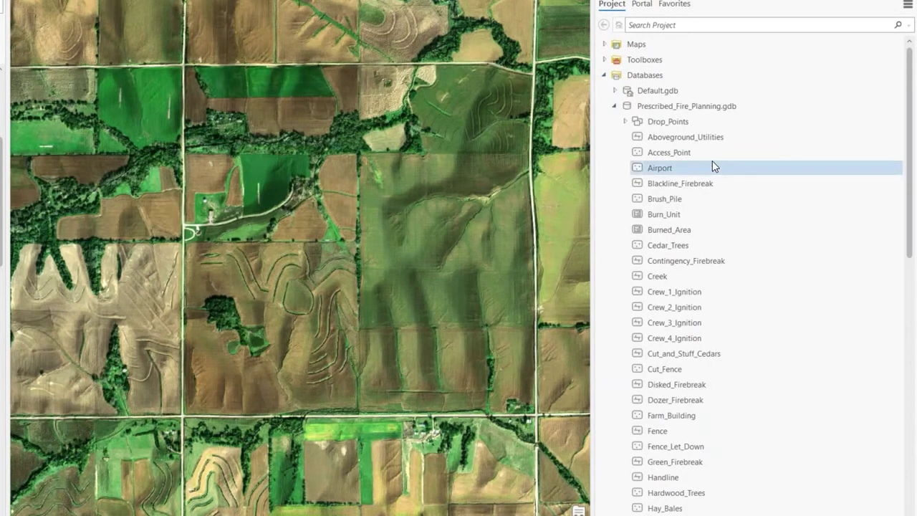
- Examine the name and source properties of the Airport feature class without changing them
double_click(712, 163)
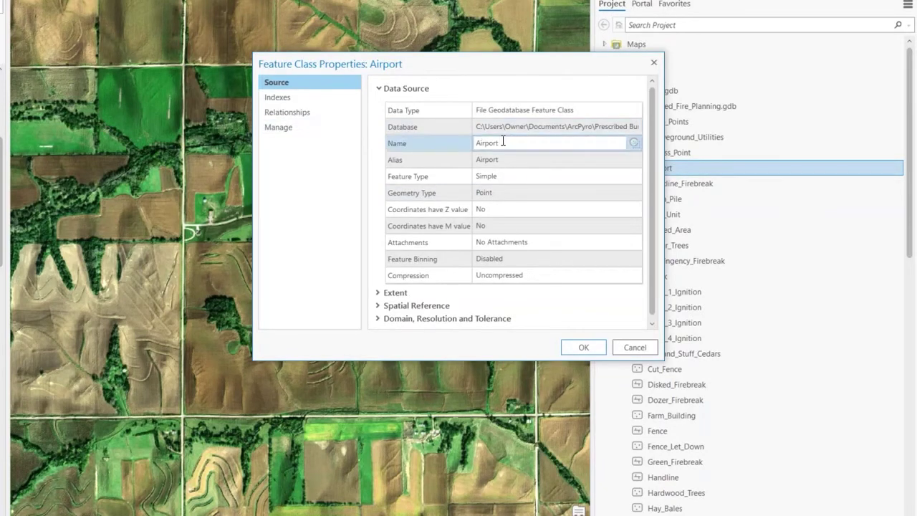
left_click(528, 143)
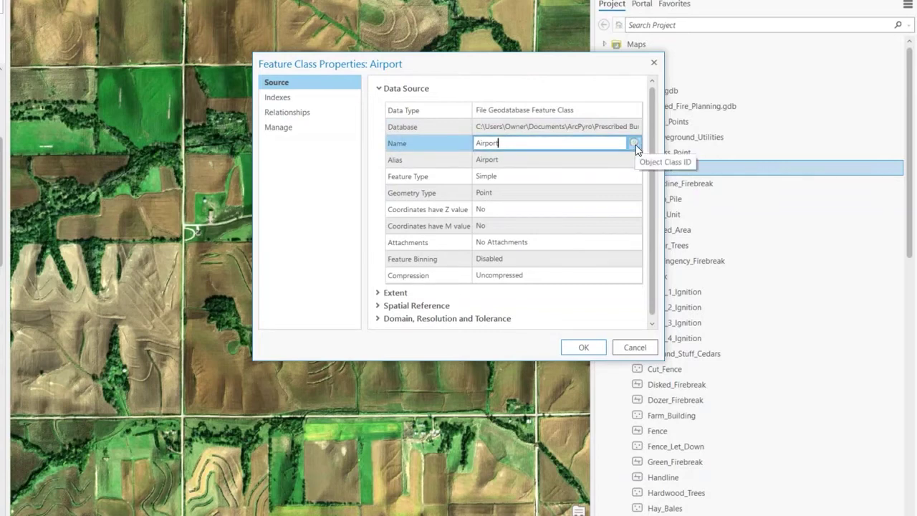
left_click(629, 351)
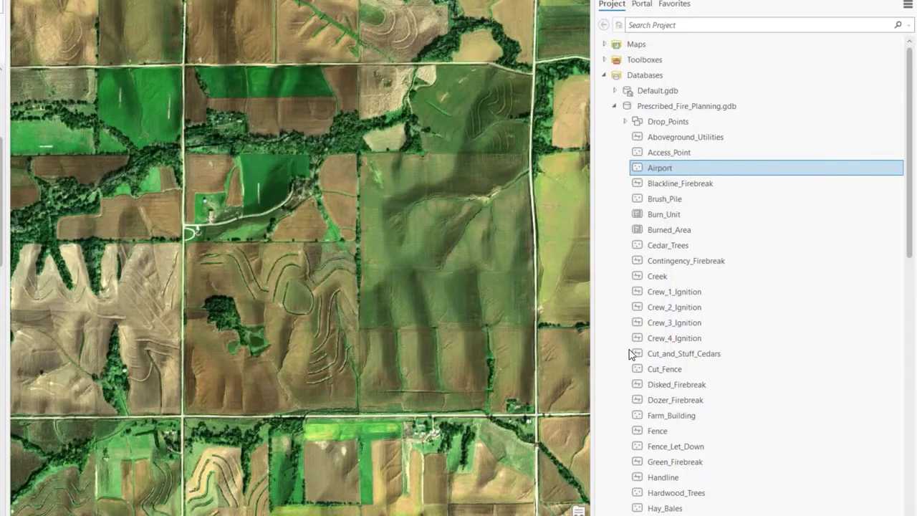
- Try to edit the Airport layer's name in its general layer properties
left_click(676, 155)
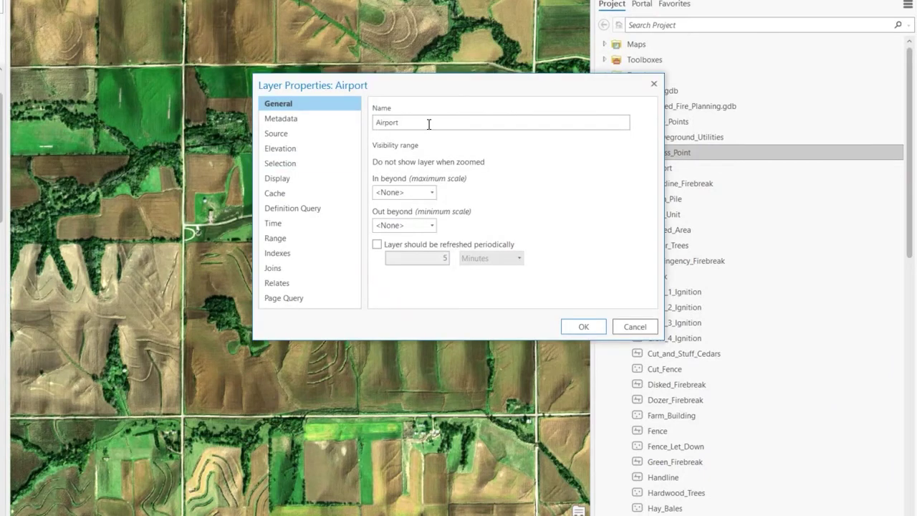
left_click(449, 123)
key("BackSpace")
key("BackSpace")
key("BackSpace")
key("BackSpace")
key("BackSpace")
key("BackSpace")
key("BackSpace")
left_click(633, 329)
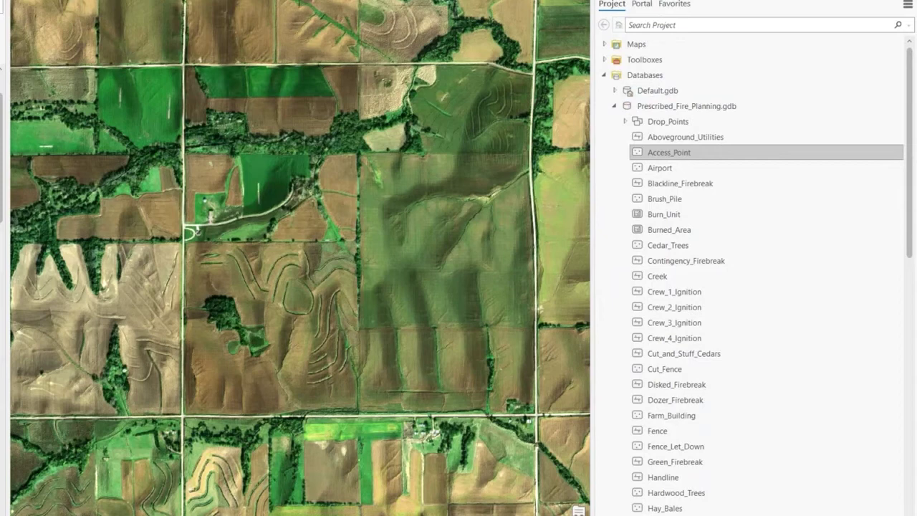
- Define a new polygon feature class in Prescribed_Fire_Planning.gdb with ClearCut as both its name and alias
right_click(687, 109)
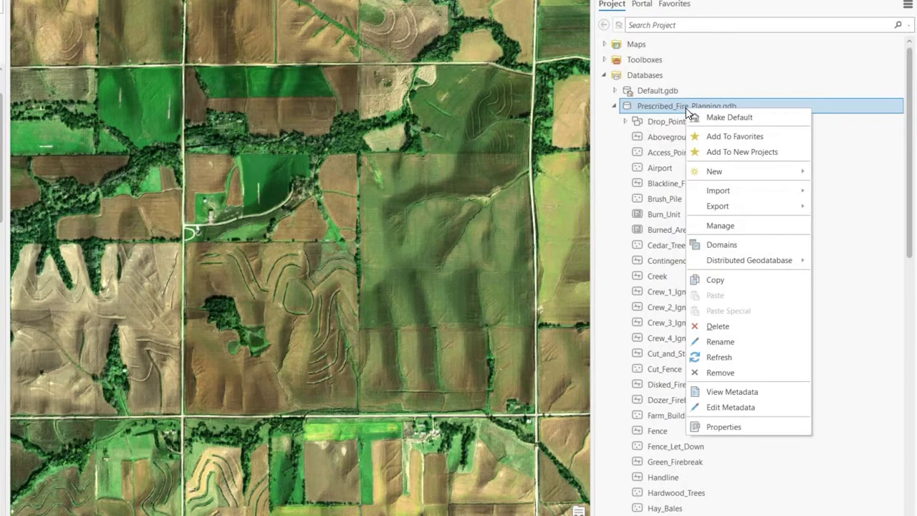
mouse_move(767, 173)
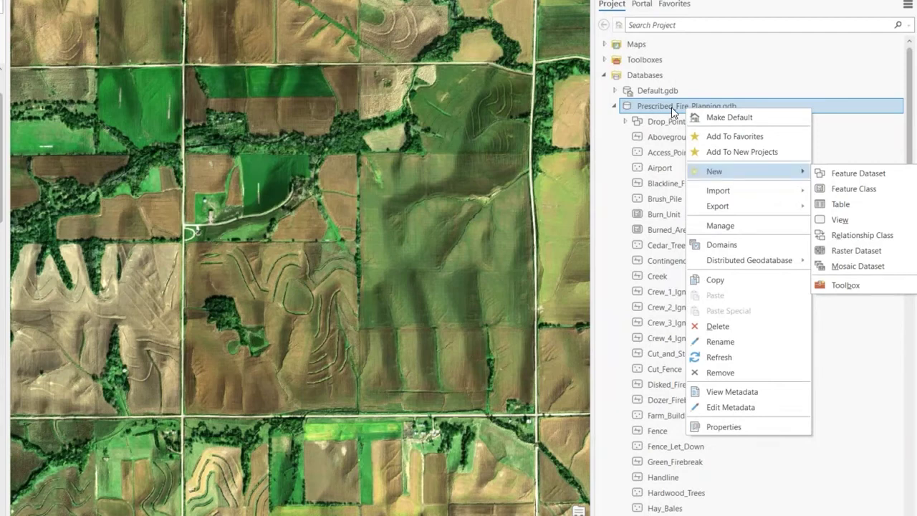
left_click(875, 194)
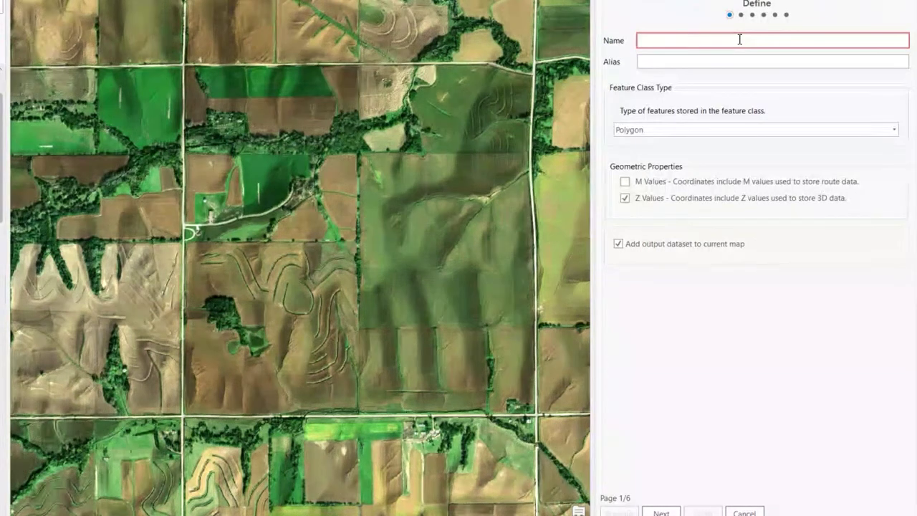
type("ClearCut")
left_click(755, 60)
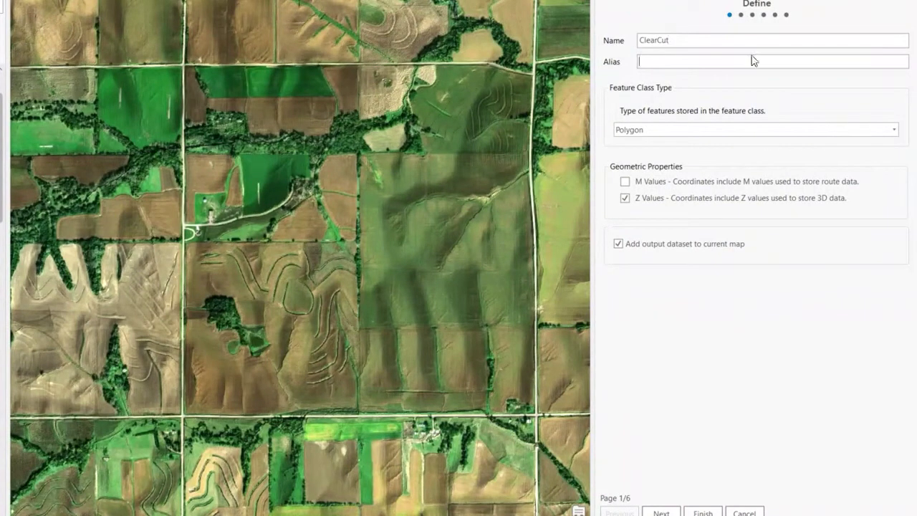
type("ClaerCut")
left_click(767, 128)
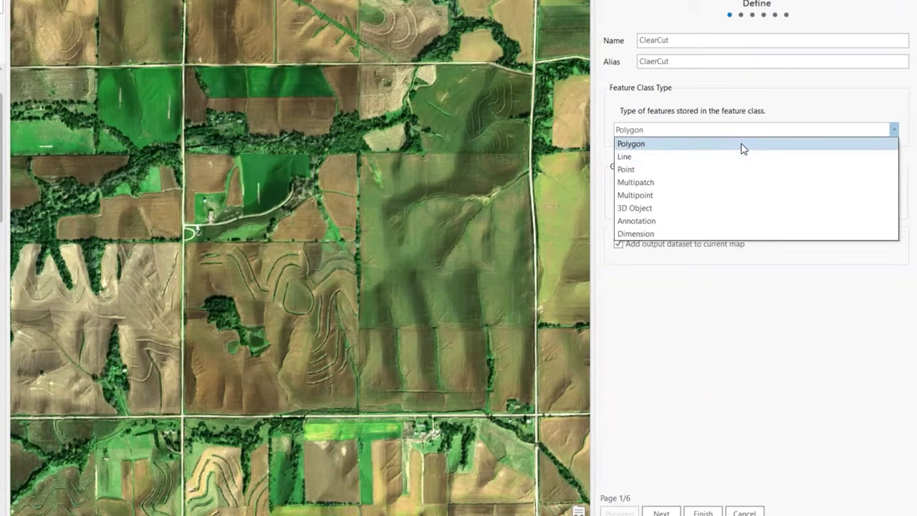
left_click(743, 144)
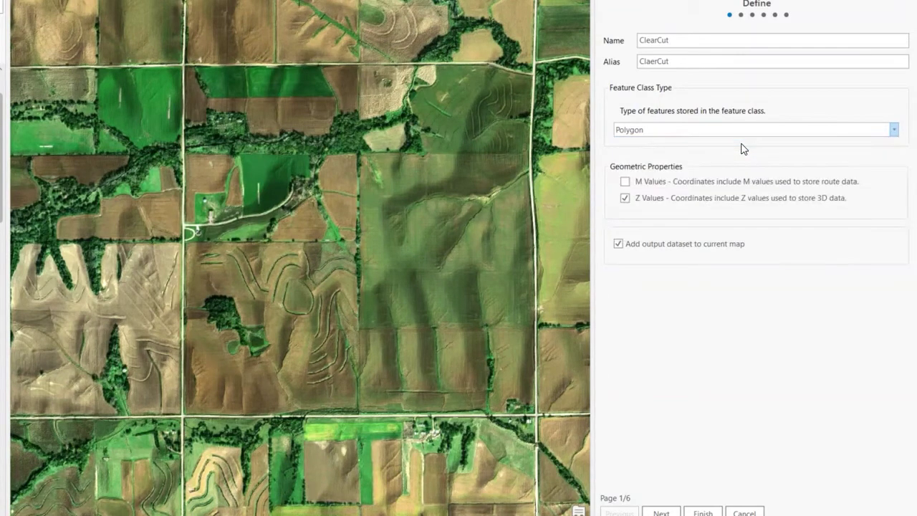
left_click(655, 62)
key("BackSpace")
key("BackSpace")
key("BackSpace")
type("ear")
- Create the ClearCut feature class with default fields, the NAD 1983 UTM Zone 14N coordinate system and default tolerance and resolution
left_click(660, 513)
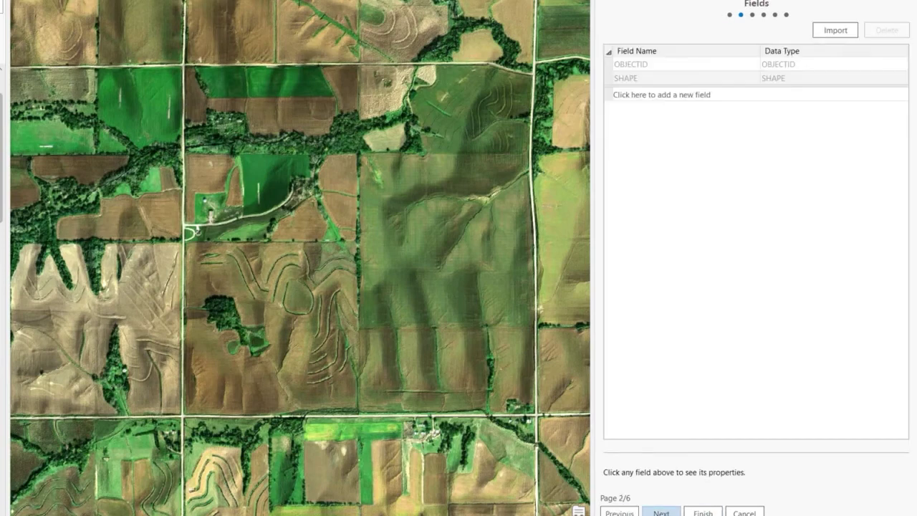
left_click(661, 512)
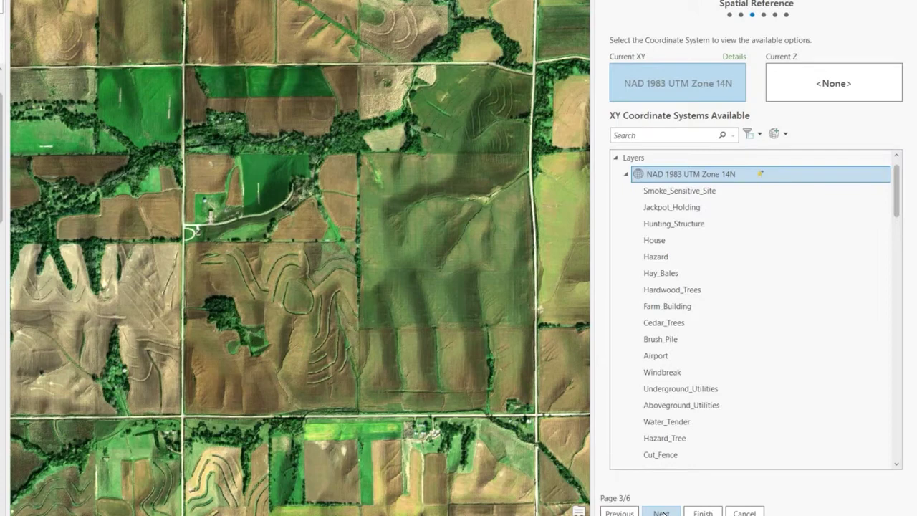
left_click(661, 513)
left_click(661, 513)
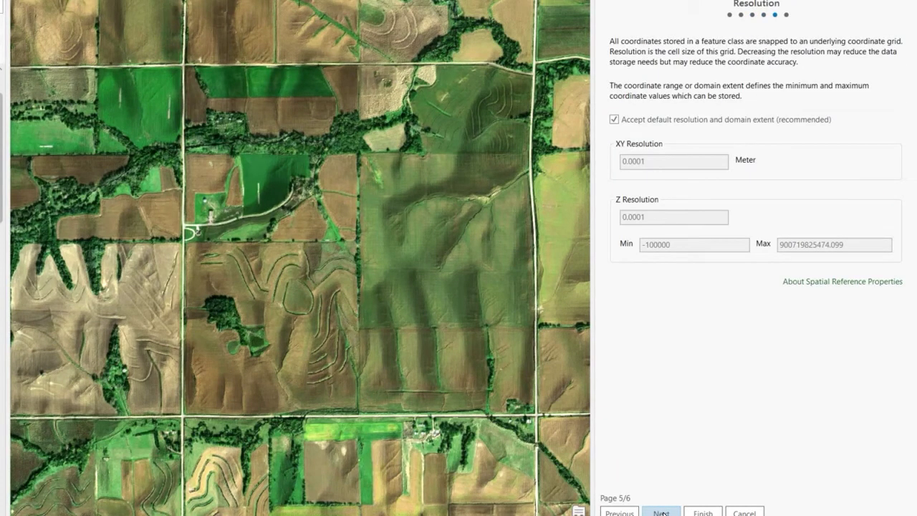
left_click(703, 514)
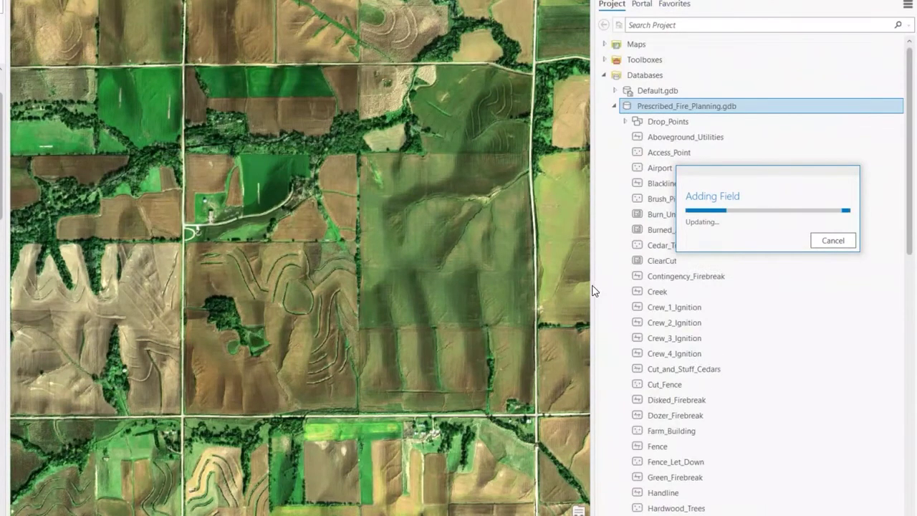
- Resize the Catalog pane to enlarge the map area, reveal the feature template list and close the Catalog pane
left_click_drag(592, 285, 795, 287)
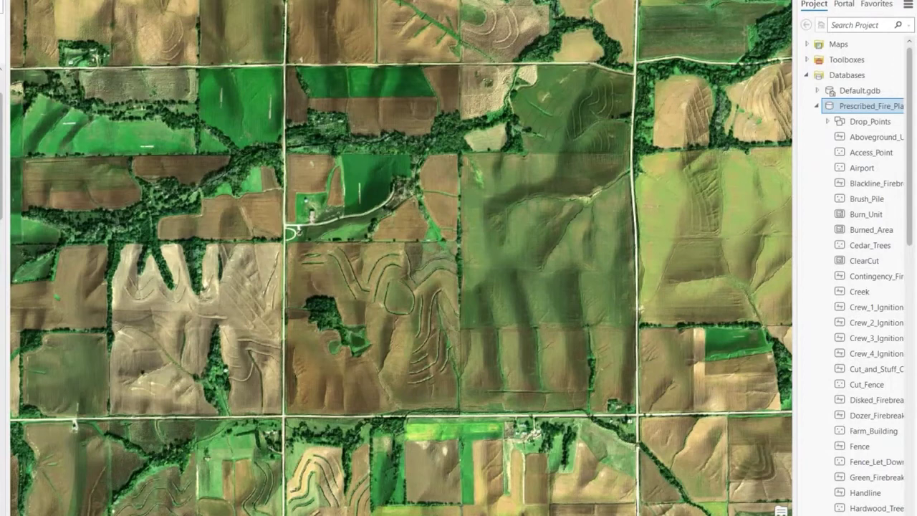
left_click_drag(796, 183, 714, 181)
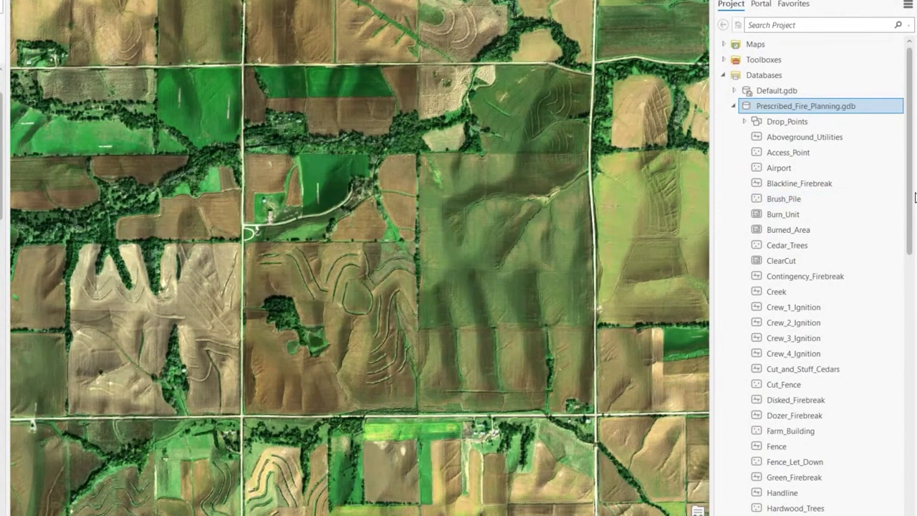
left_click_drag(915, 197, 877, 196)
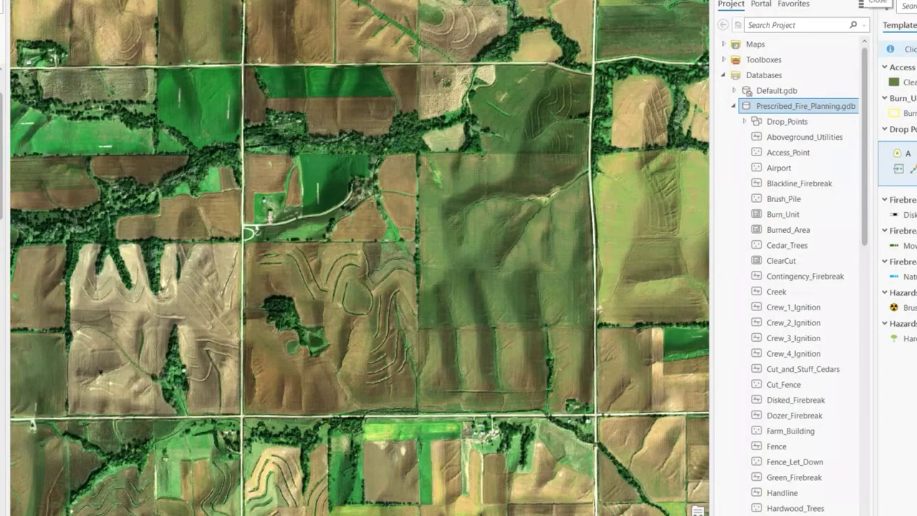
left_click(869, 2)
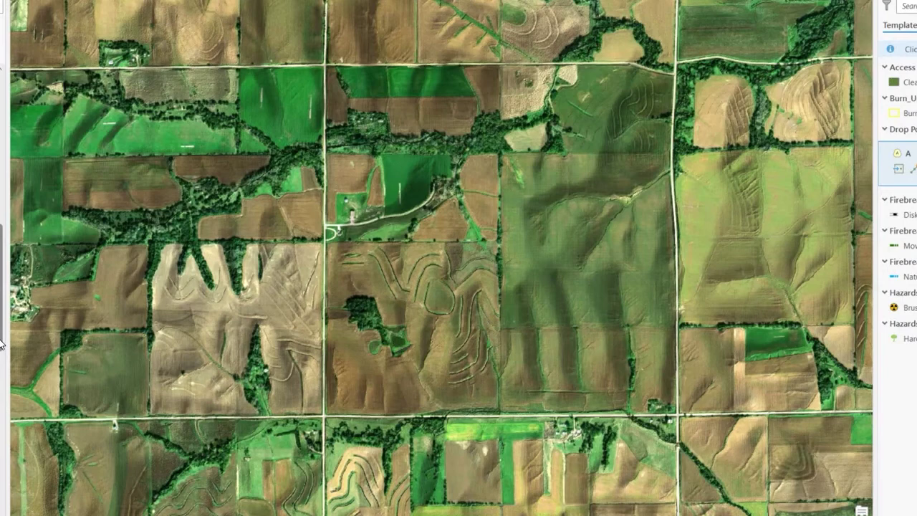
left_click_drag(2, 344, 1, 430)
left_click_drag(2, 391, 1, 439)
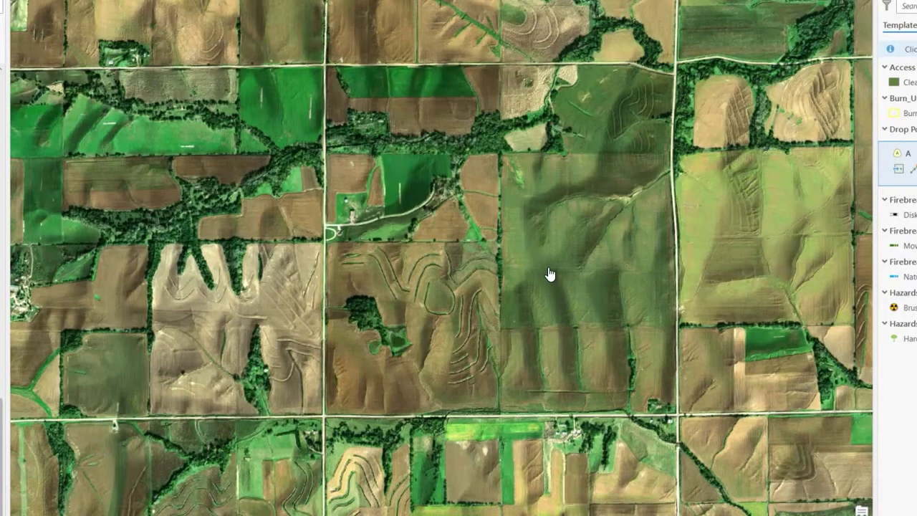
left_click_drag(561, 252, 488, 238)
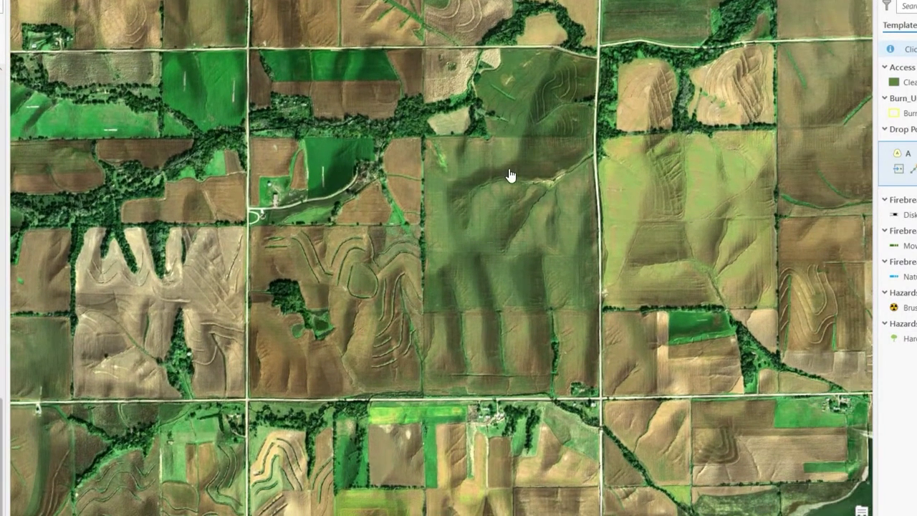
left_click_drag(511, 176, 481, 178)
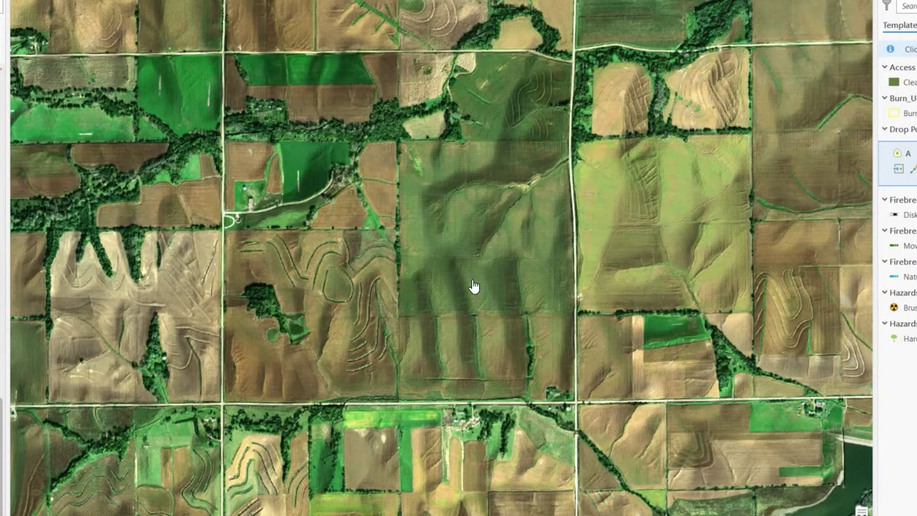
mouse_move(473, 287)
left_mouse_down()
mouse_move(478, 262)
mouse_move(481, 275)
left_mouse_up()
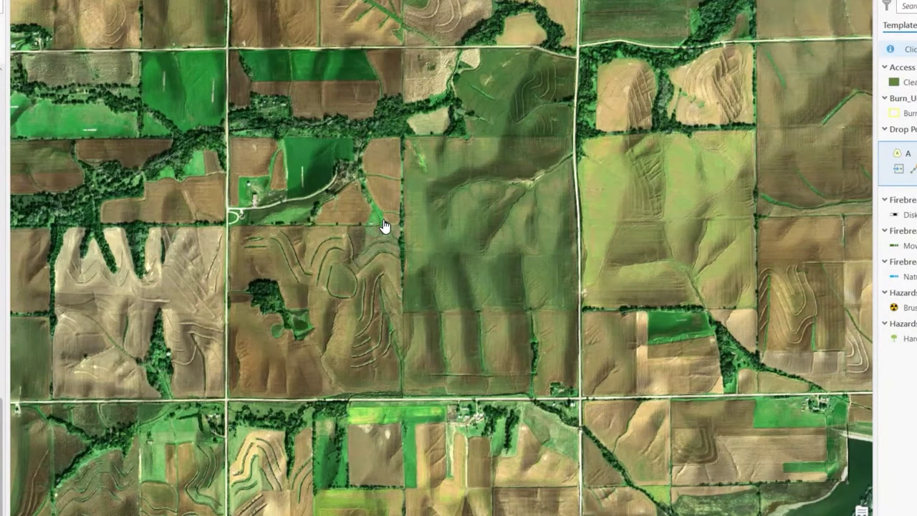
scroll(384, 225, "down", 2)
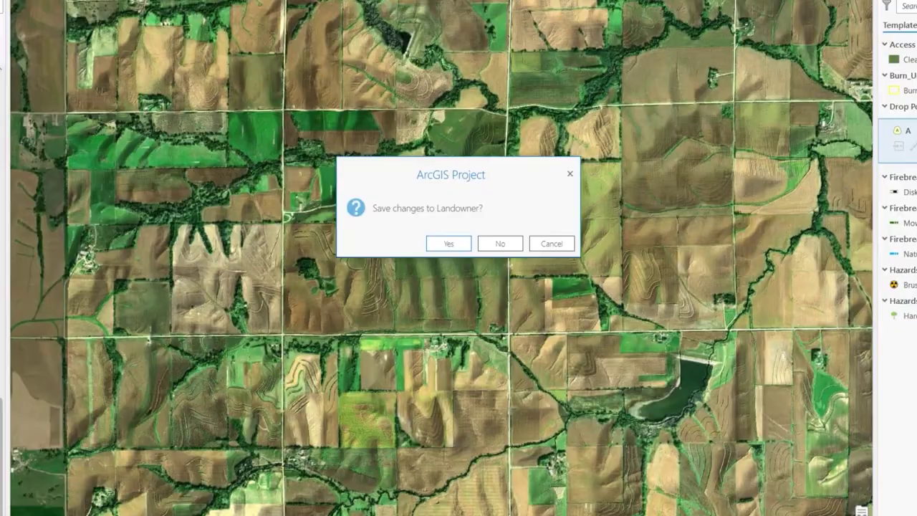
- Close the Landowner project without saving, and select the Fire Template Standalone map package in ArcPyro's ArcMap folder
left_click(505, 241)
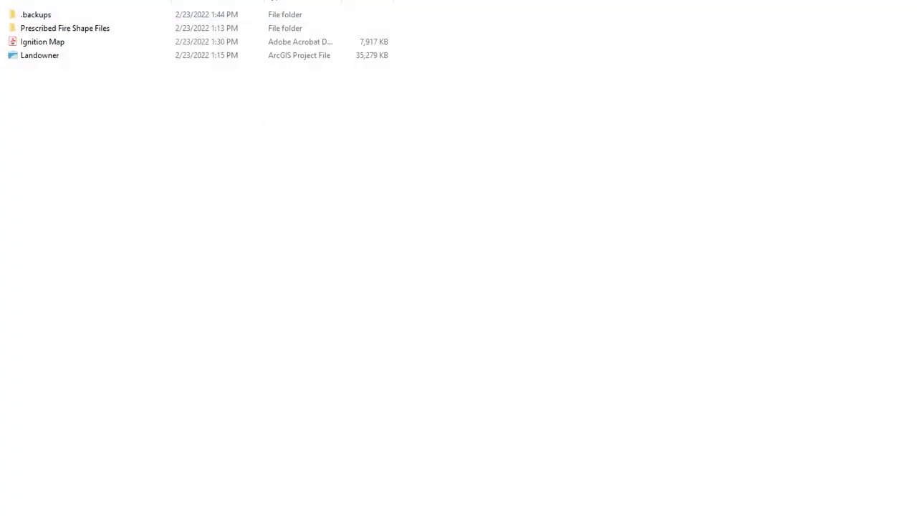
key("alt+Up")
key("alt+Up")
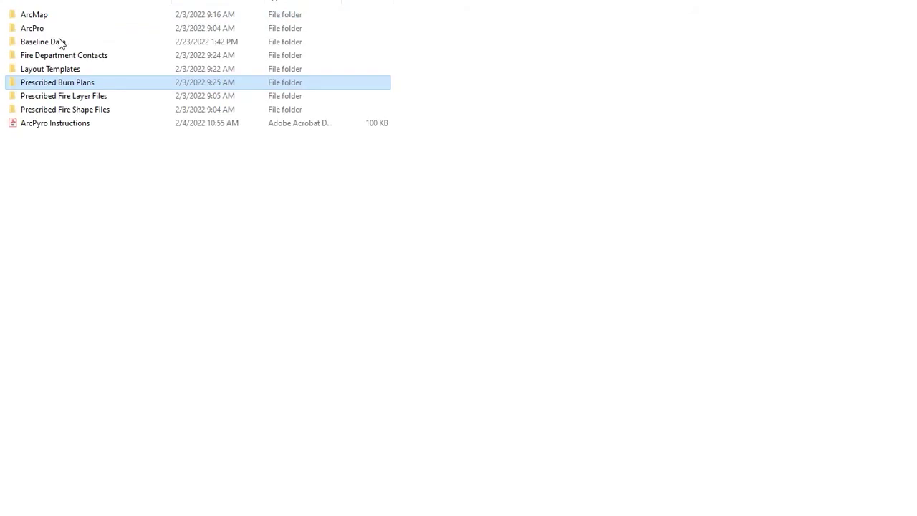
left_click(146, 258)
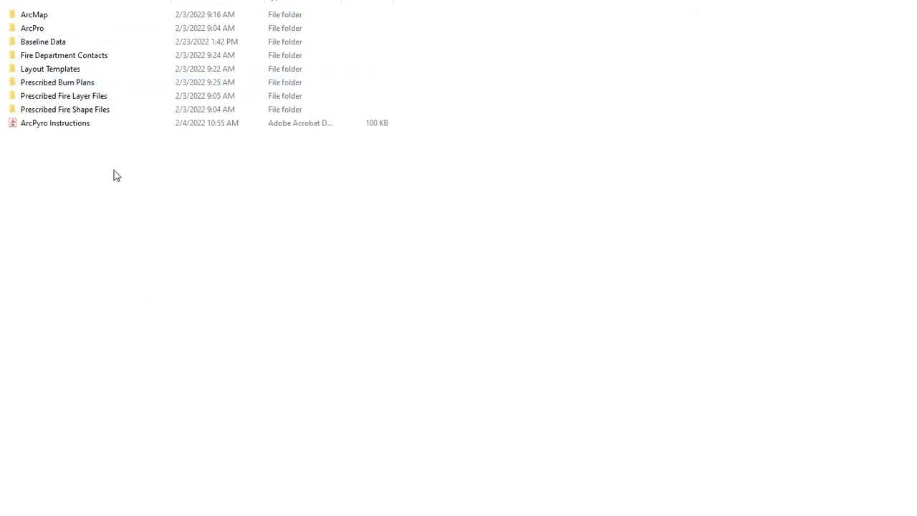
double_click(86, 18)
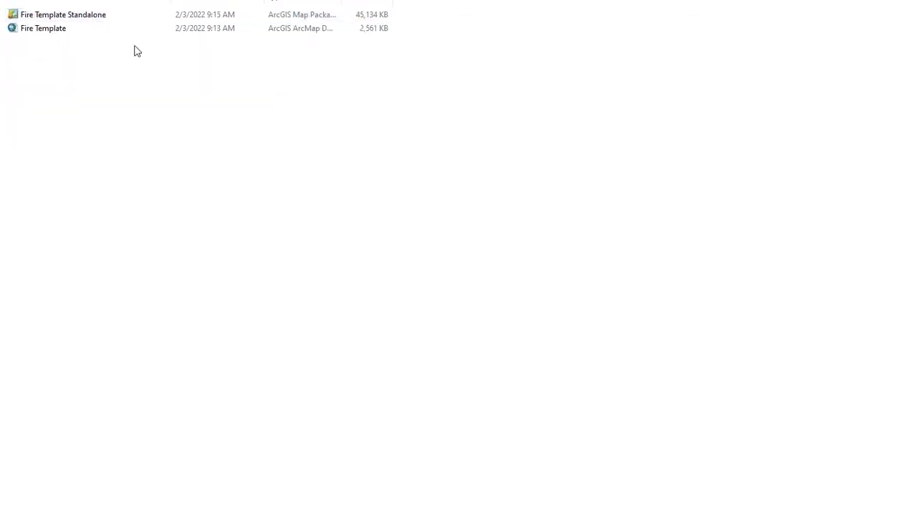
left_click(98, 20)
double_click(98, 20)
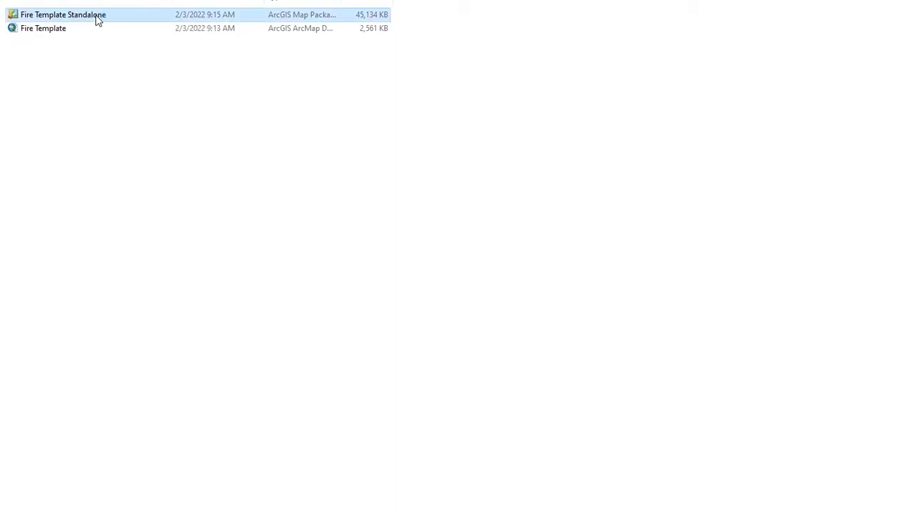
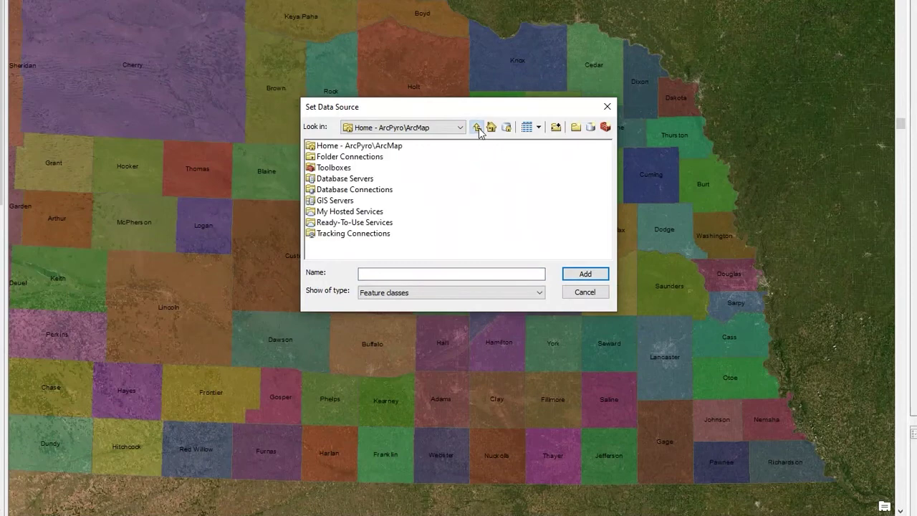
- Set the layer's data source to Smoke_Sensitive_Site in Prescribed_Fire_Planning.gdb, stored in Prescribed Fire Shape Files under ArcPyro\Prescribed Burn Plans\arcmap
double_click(366, 157)
double_click(366, 157)
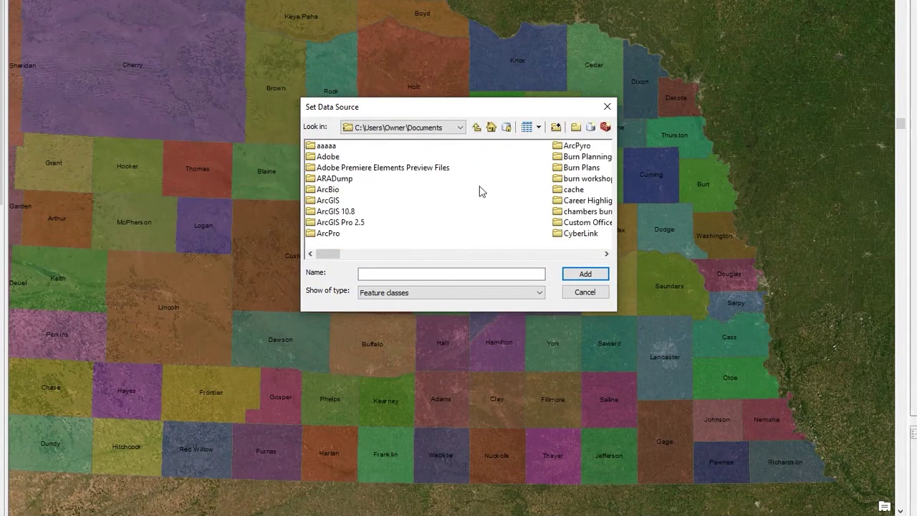
double_click(577, 146)
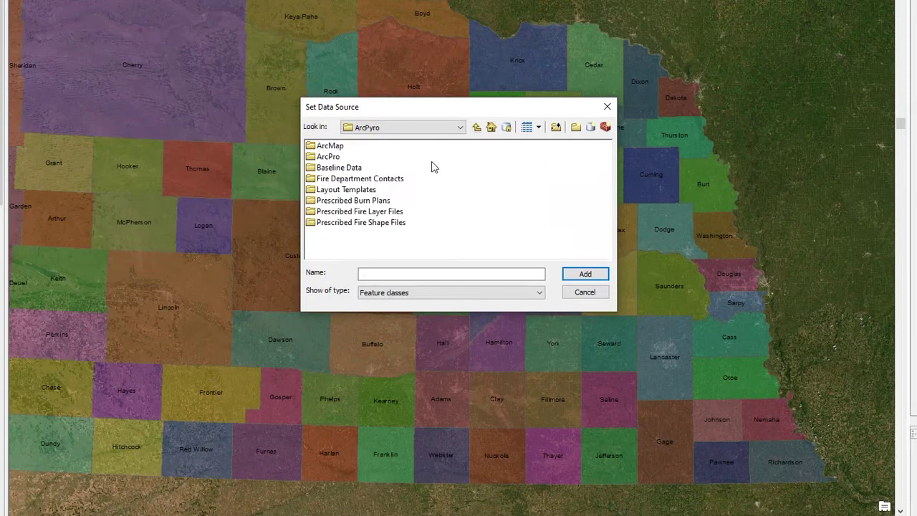
double_click(377, 201)
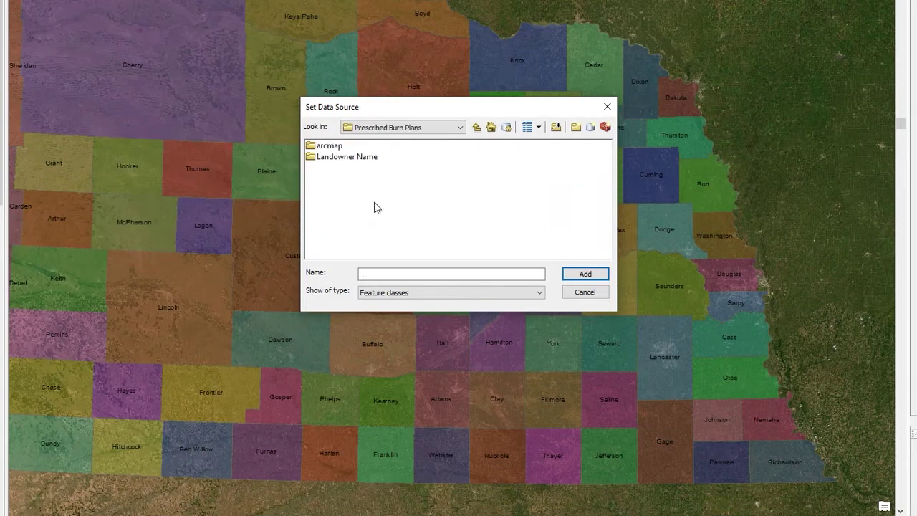
double_click(330, 146)
double_click(343, 147)
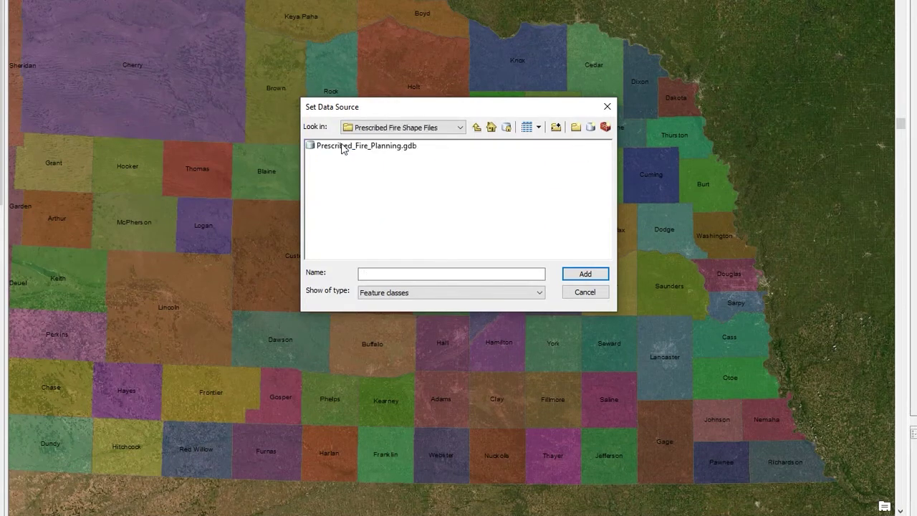
double_click(342, 147)
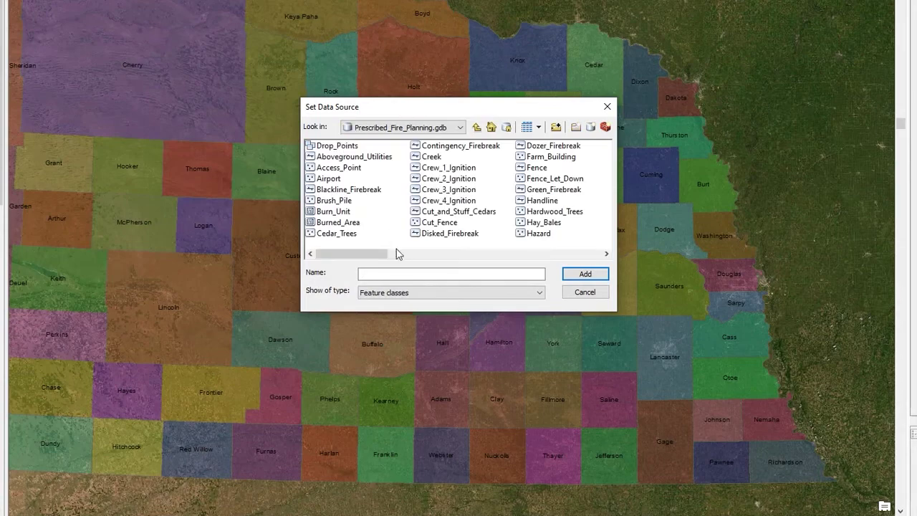
left_click_drag(379, 256, 485, 258)
left_click(563, 146)
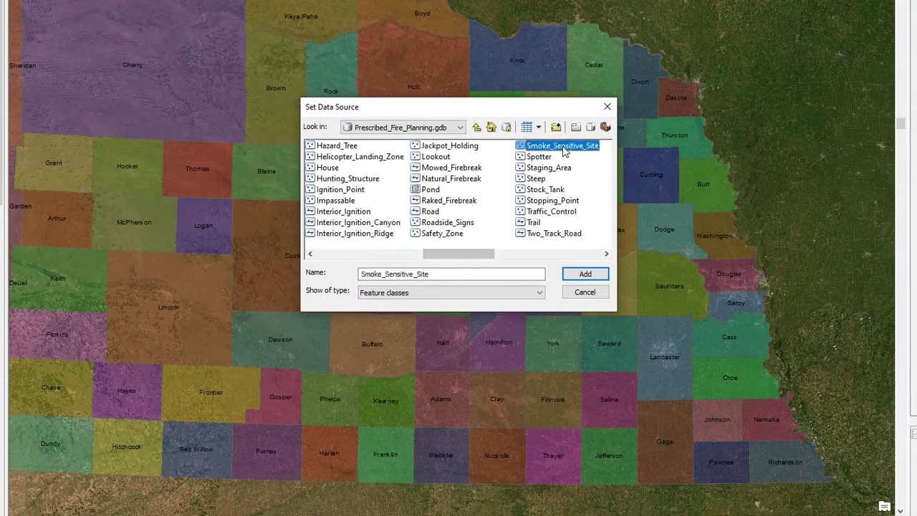
left_click(577, 274)
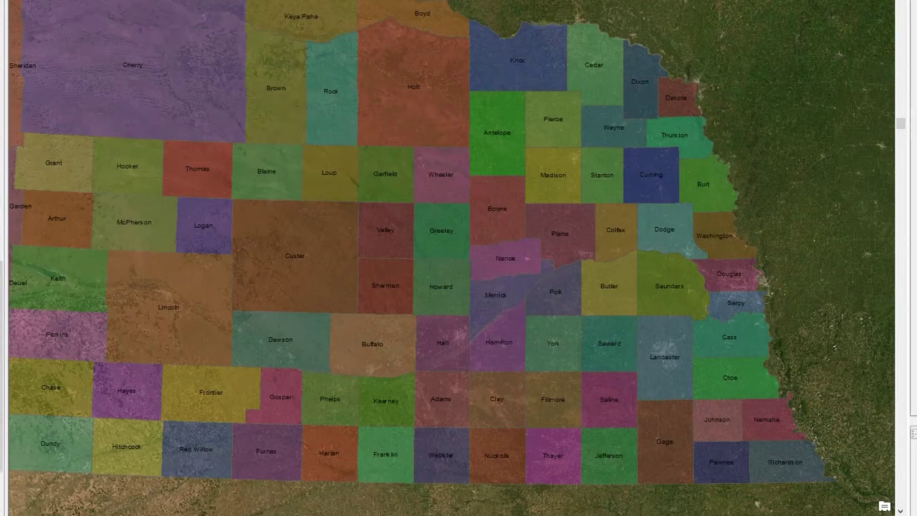
- Start an edit session on the geodatabase containing the Burn_Unit layer, continuing past the spatial reference warnings
scroll(649, 252, "down", 2)
scroll(649, 252, "up", 4)
scroll(650, 253, "up", 3)
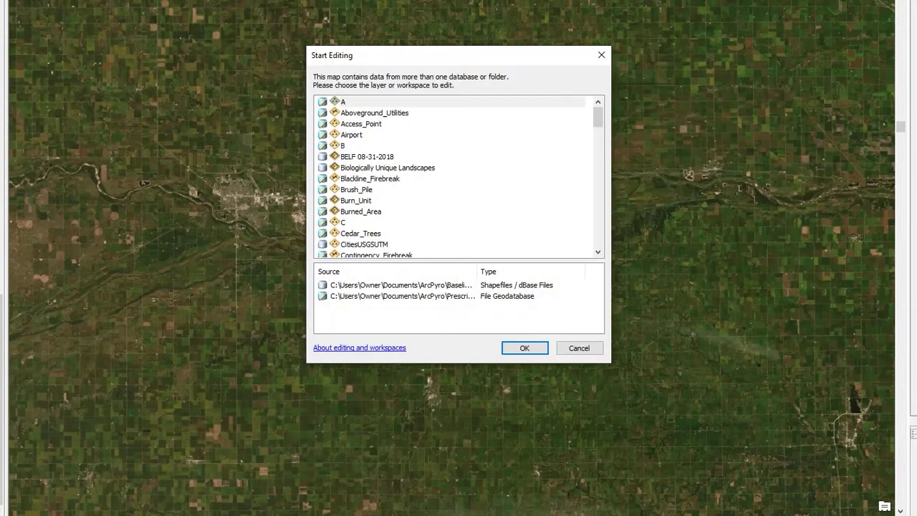
scroll(437, 189, "down", 2)
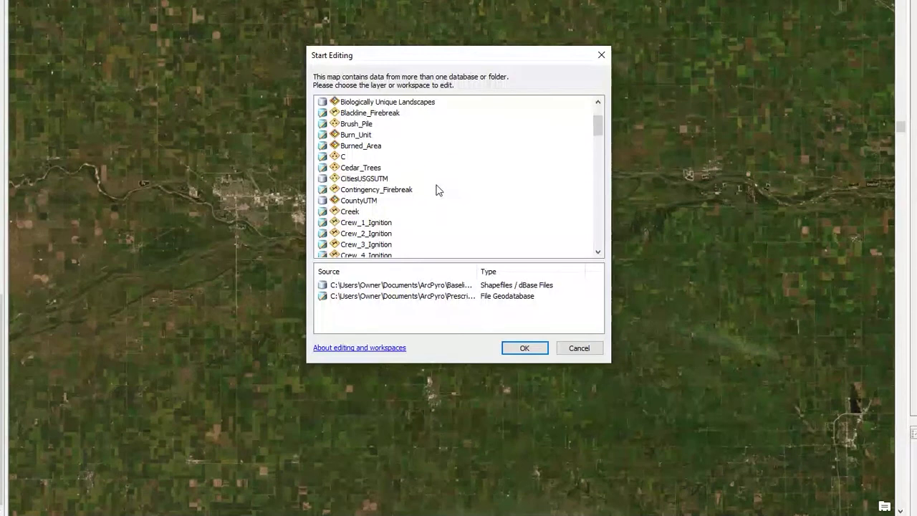
key("Home")
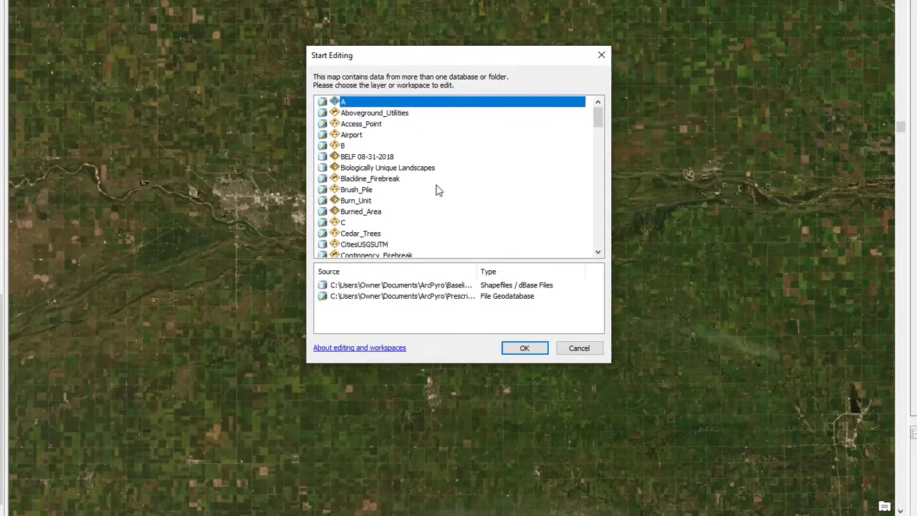
left_click(358, 201)
left_click(522, 352)
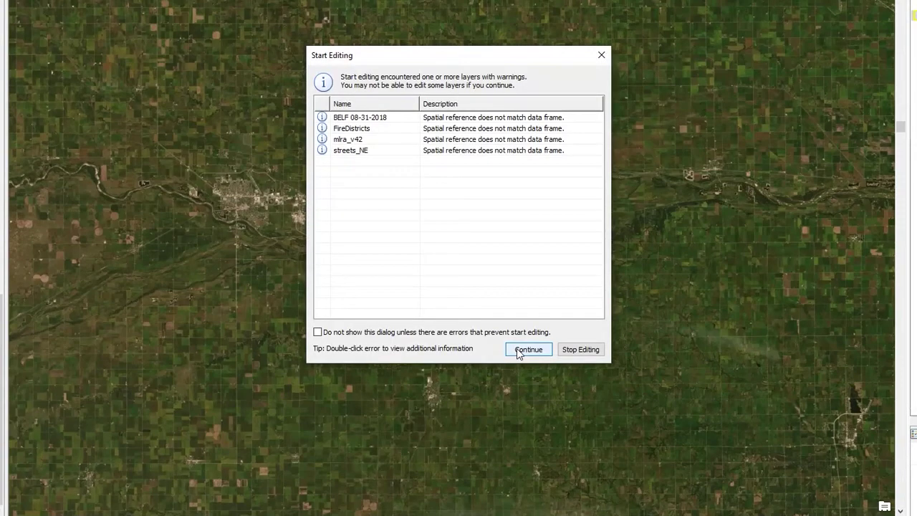
left_click(527, 349)
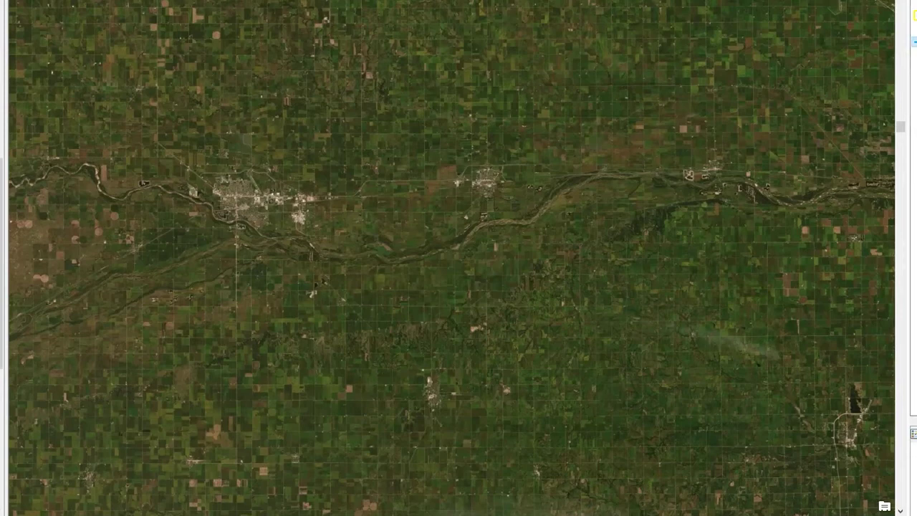
- Draw a straight horizontal line feature just south of the river, near the centre of the map
left_click(514, 269)
left_click(408, 268)
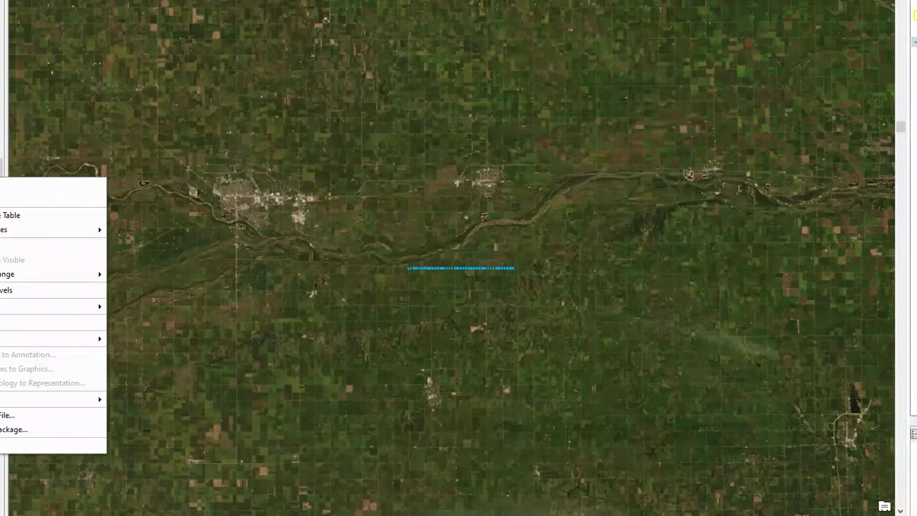
- Inspect the Stopping_Point layer's source and general properties, and browse the available symbols for the blue dashed line
left_click(2, 445)
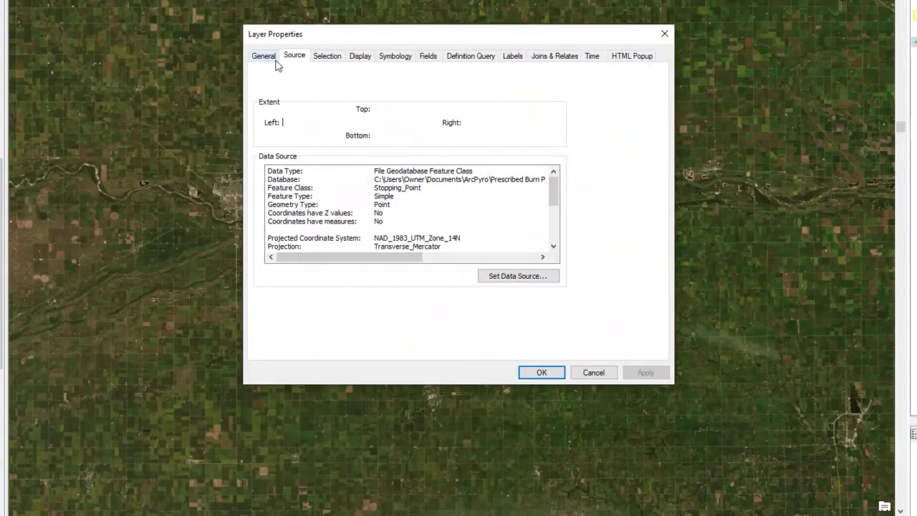
left_click(275, 60)
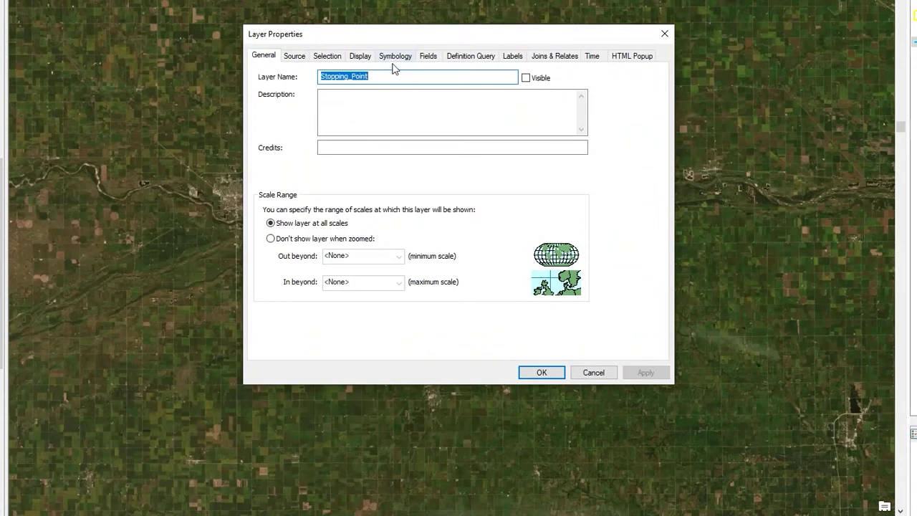
left_click(593, 372)
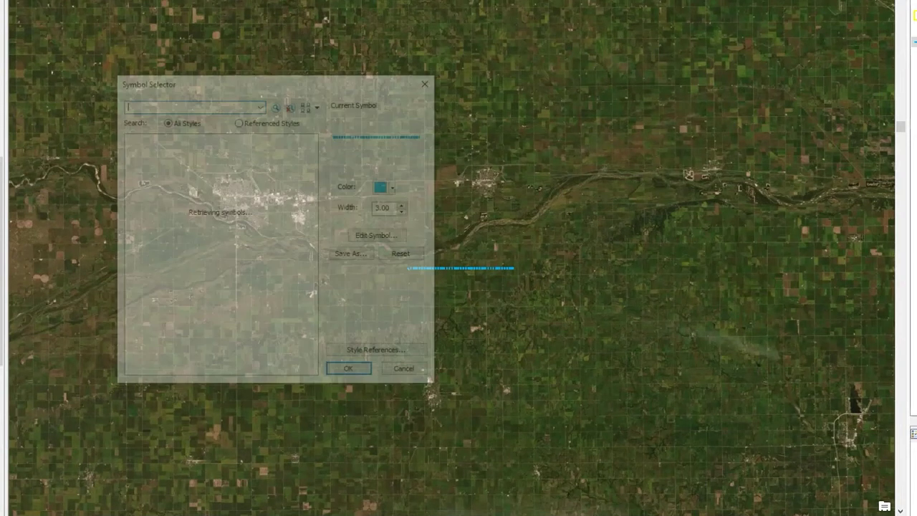
scroll(255, 236, "down", 5)
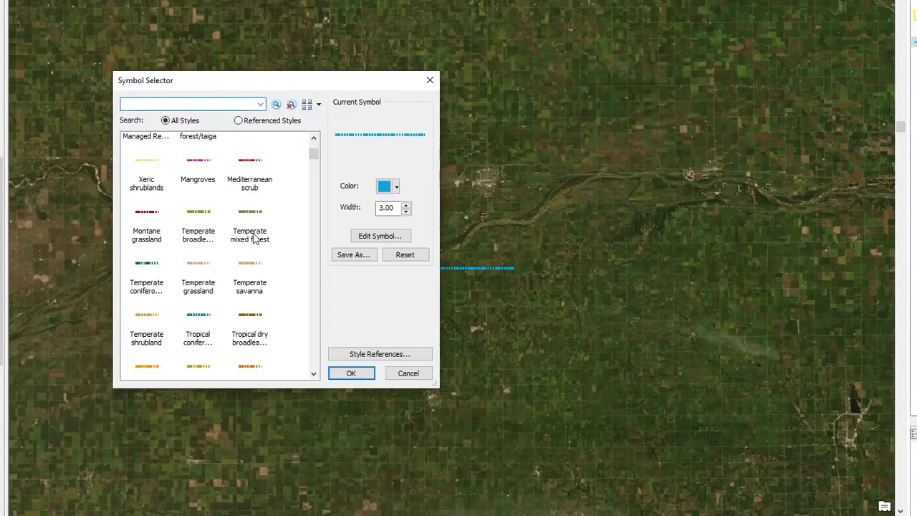
left_click(406, 376)
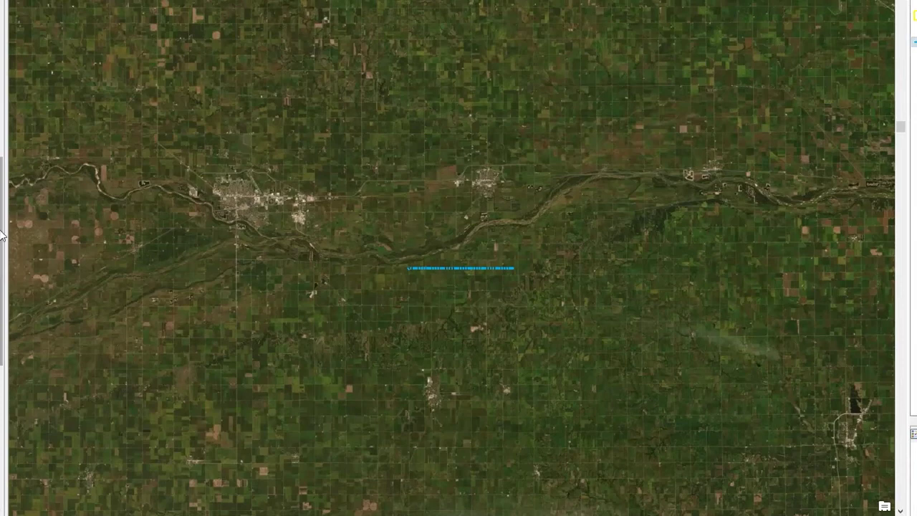
- Close the Fire Template map document without saving changes
left_click_drag(2, 235, 2, 209)
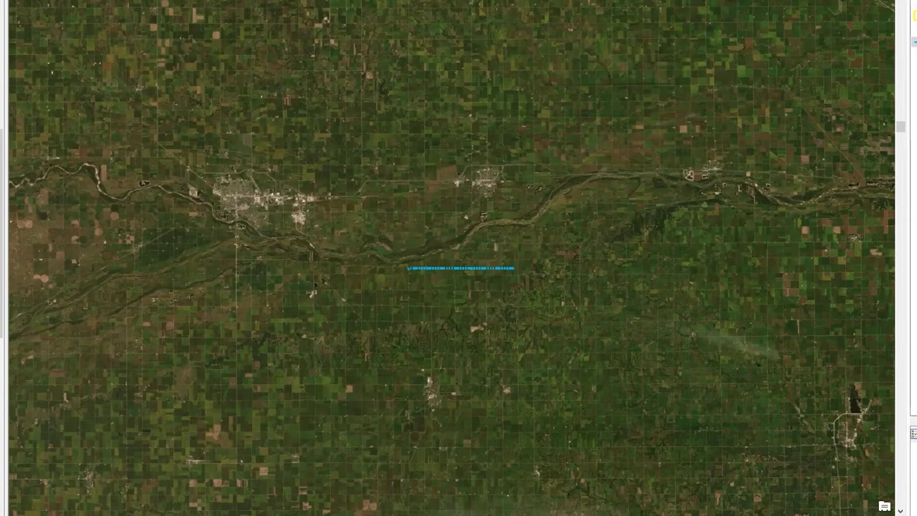
left_click(473, 236)
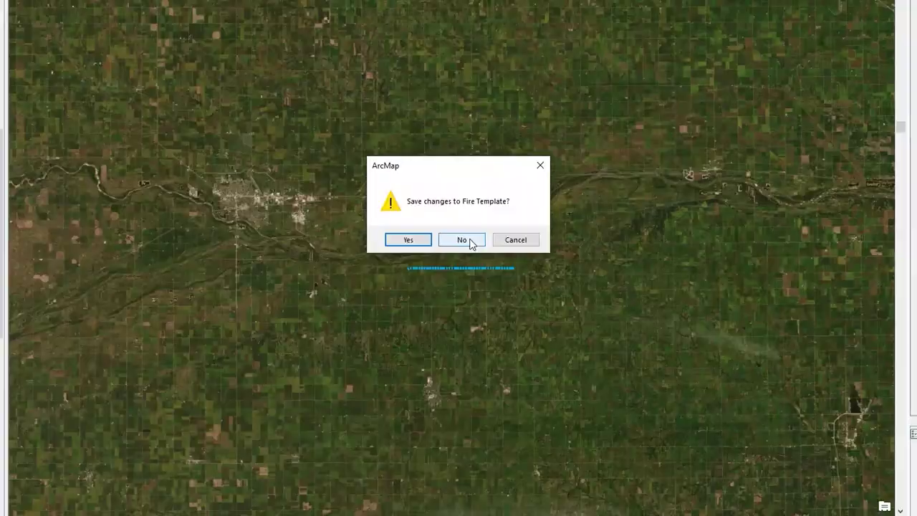
left_click(472, 243)
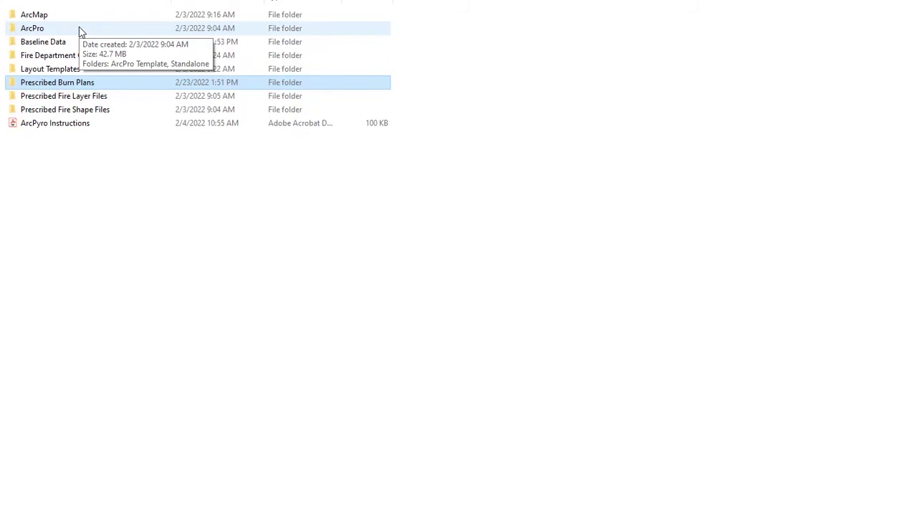
- Check the contents of the ArcPro folder in ArcPyro, and open the Prescribed Burn Plans folder
left_click(119, 197)
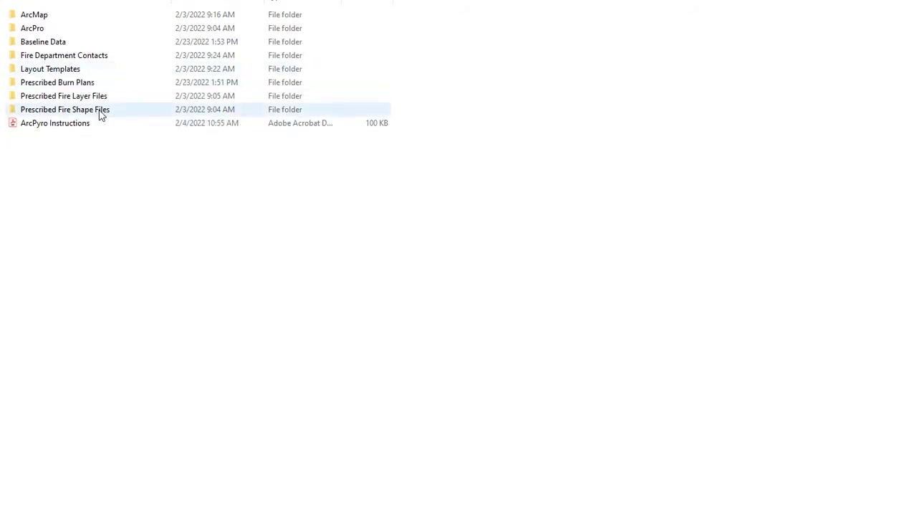
mouse_move(102, 114)
double_click(73, 31)
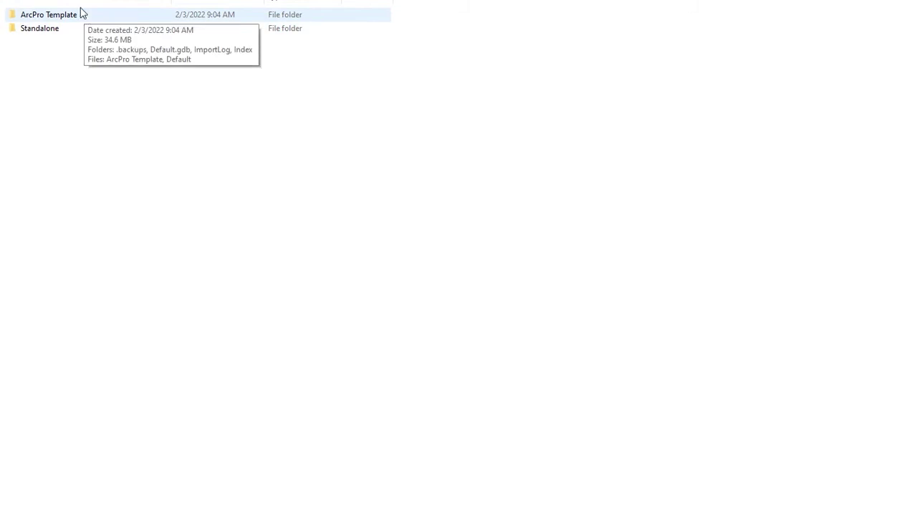
key("alt+Up")
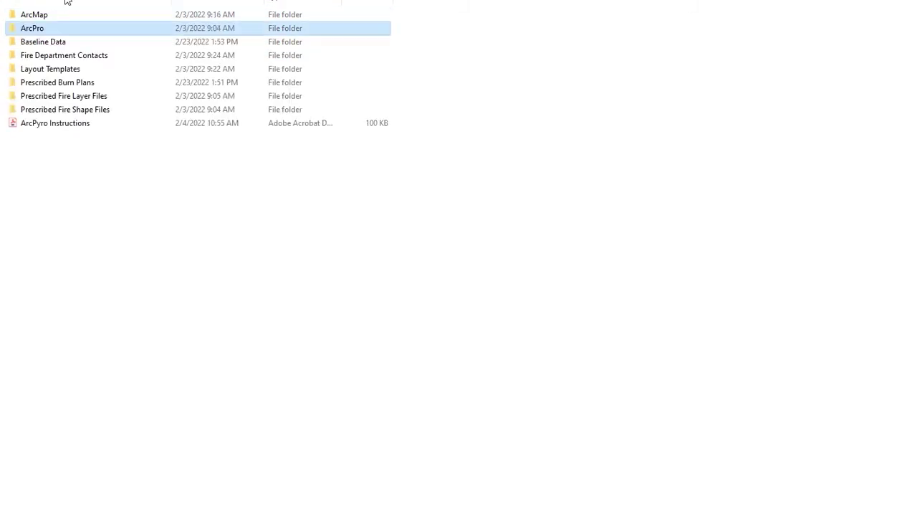
double_click(88, 84)
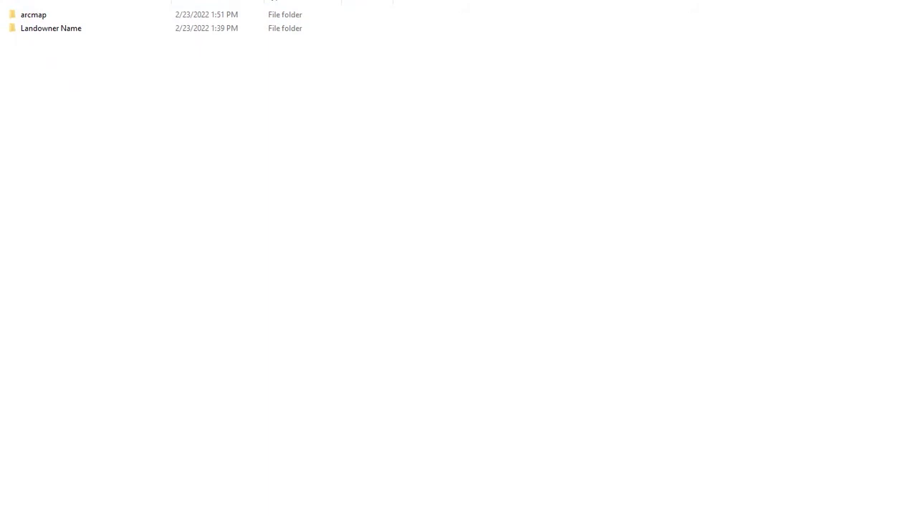